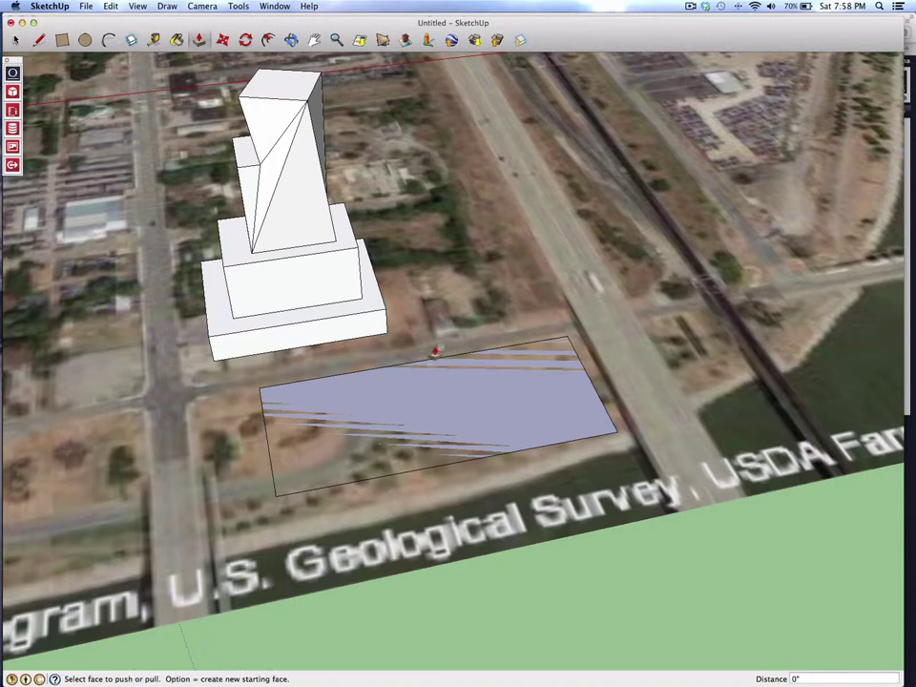
Extrude the ground rectangle beside the existing tower into a low base block.
mouse_move(435, 348)
mouse_down()
mouse_move(435, 370)
mouse_move(435, 358)
mouse_up()
click(292, 42)
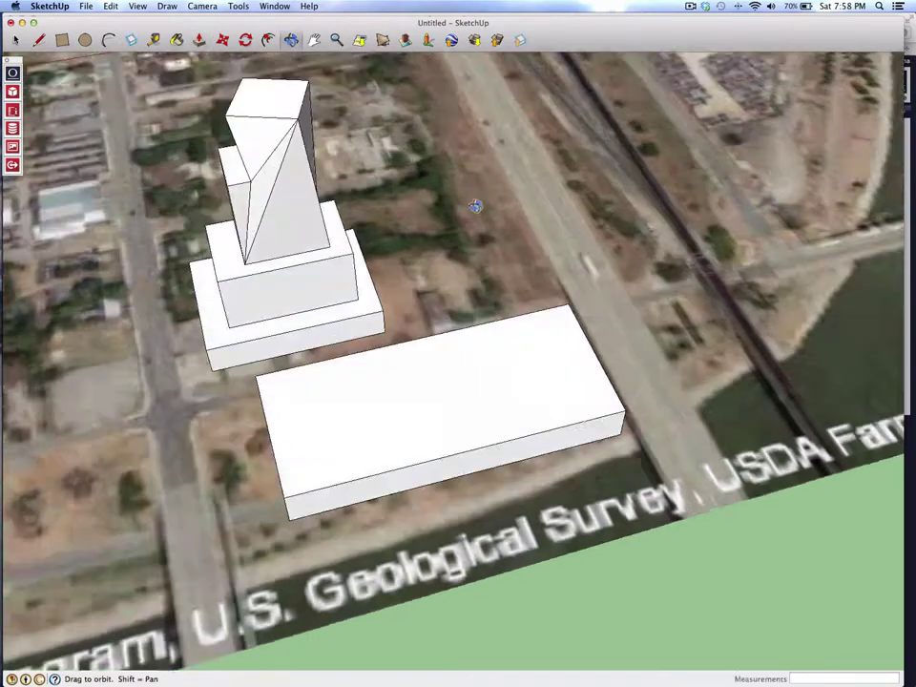
mouse_move(475, 205)
mouse_down()
mouse_move(426, 261)
mouse_move(406, 162)
mouse_move(476, 218)
mouse_up()
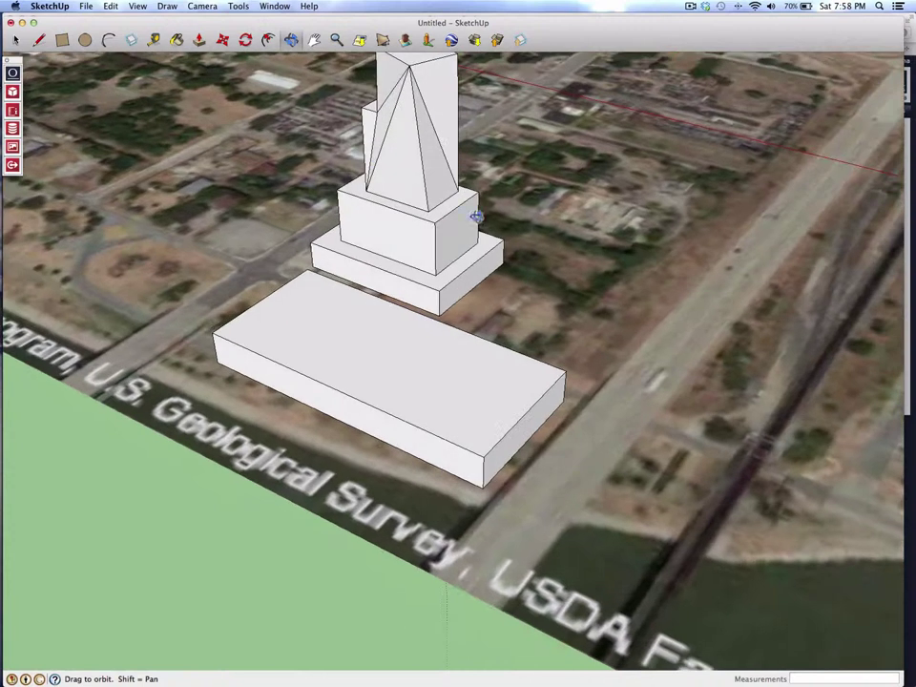
Draw a rectangle about 380' by 134' 6" on top of the new base block and pull it up about 52'.
click(61, 40)
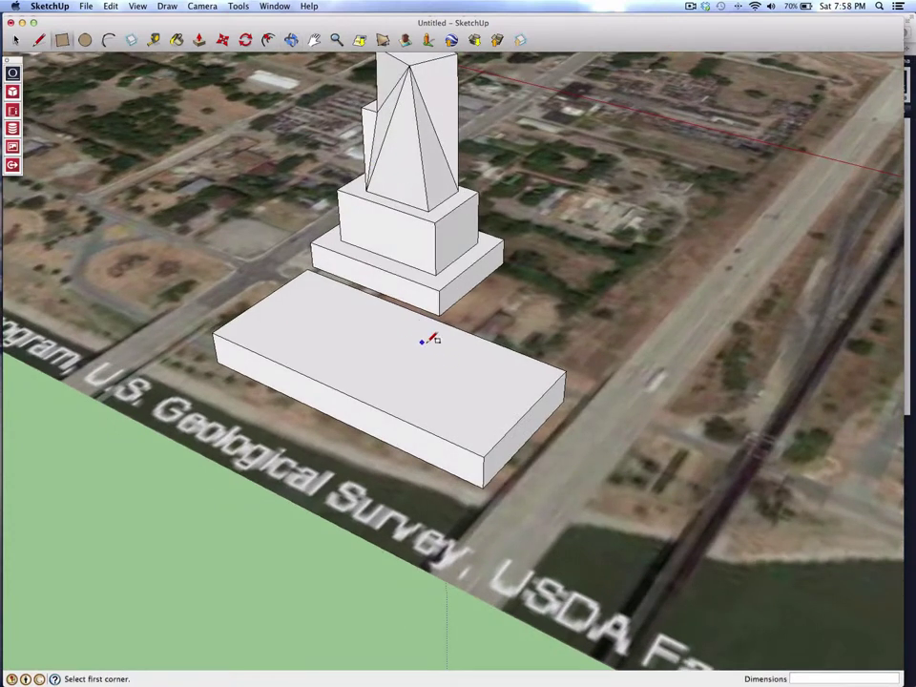
click(333, 303)
click(482, 431)
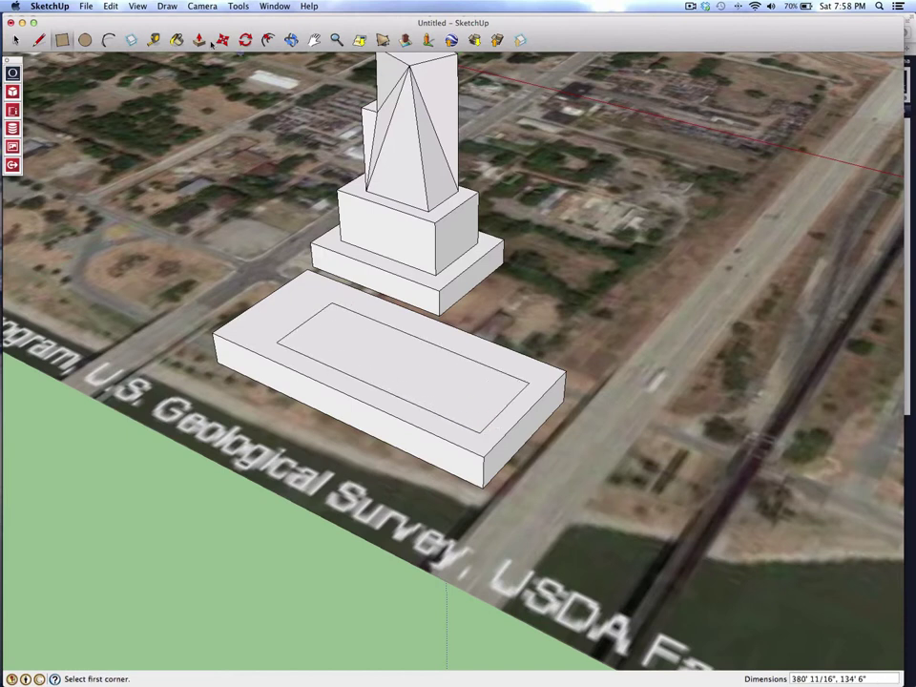
key(p)
click(376, 332)
click(374, 313)
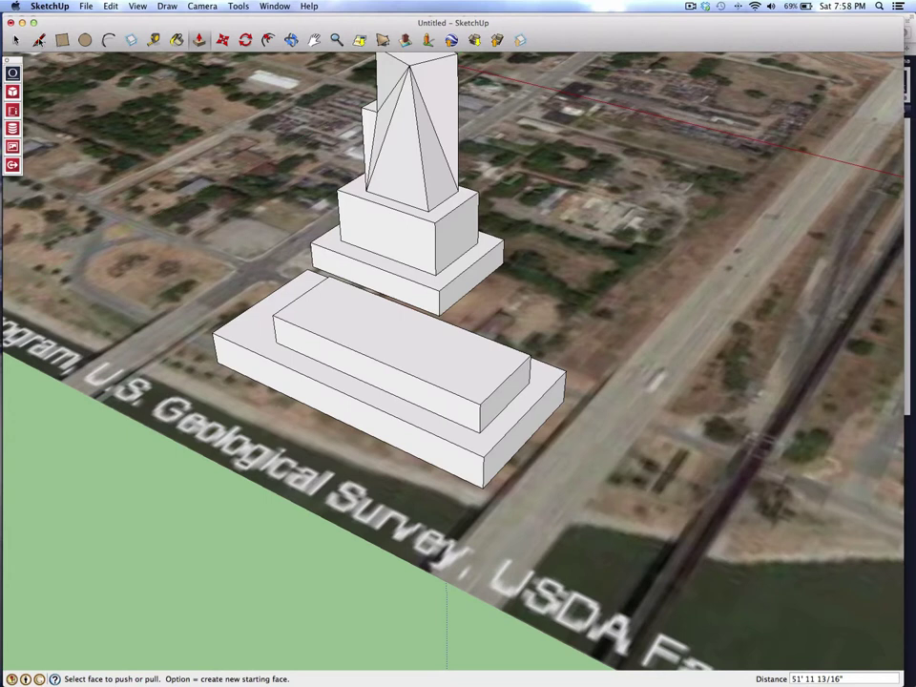
Draw a rectangle about 186' by 74' on the upper tier and pull it up about 251' as a tower.
key(r)
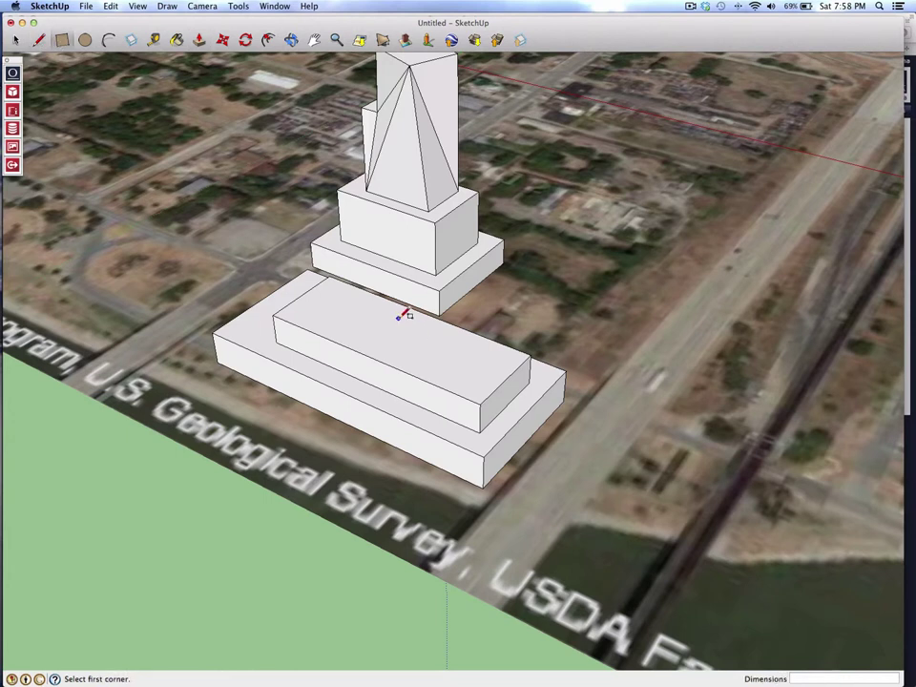
click(401, 318)
click(474, 383)
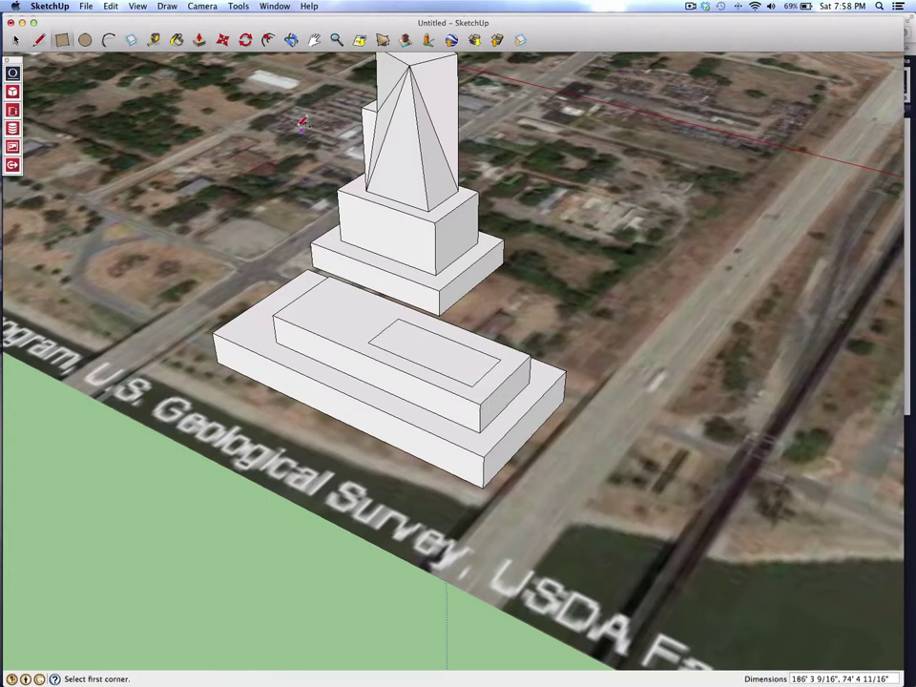
key(p)
click(432, 347)
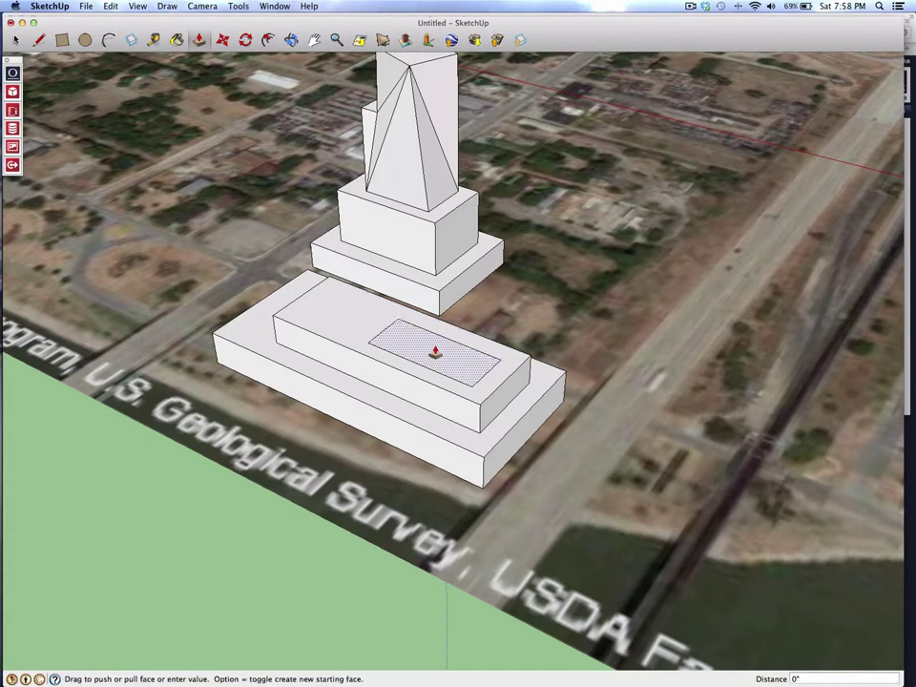
click(436, 199)
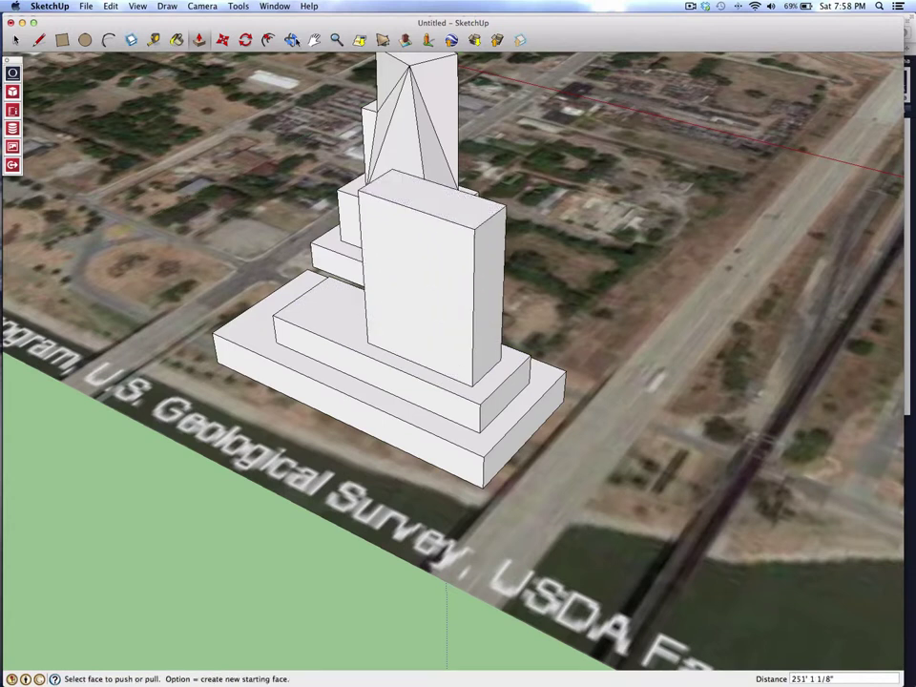
Divide the new tower's top with an angled line and pull the larger portion up about 134'.
click(292, 39)
drag(668, 315, 427, 261)
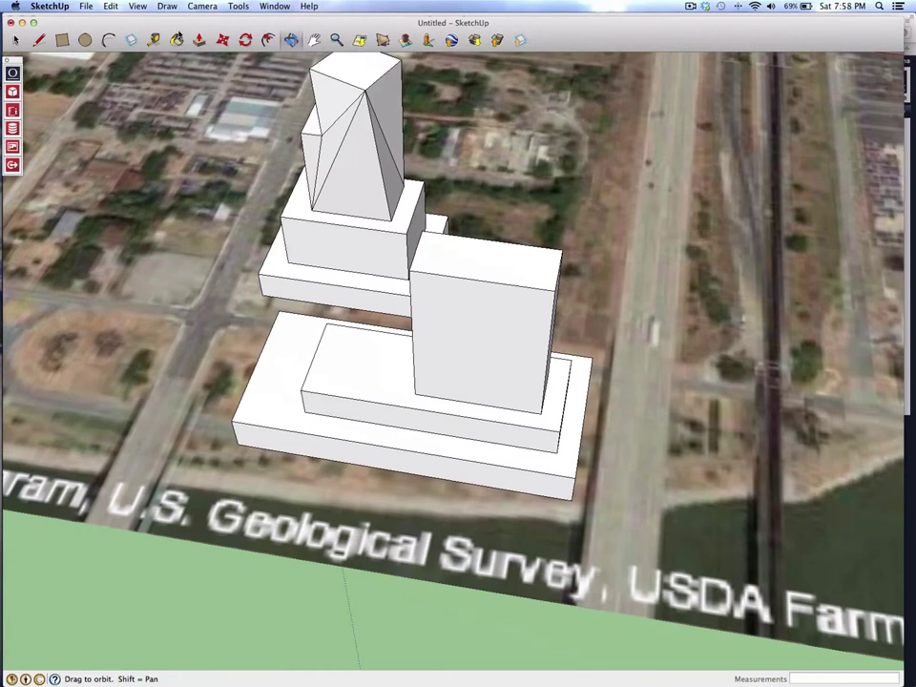
click(39, 41)
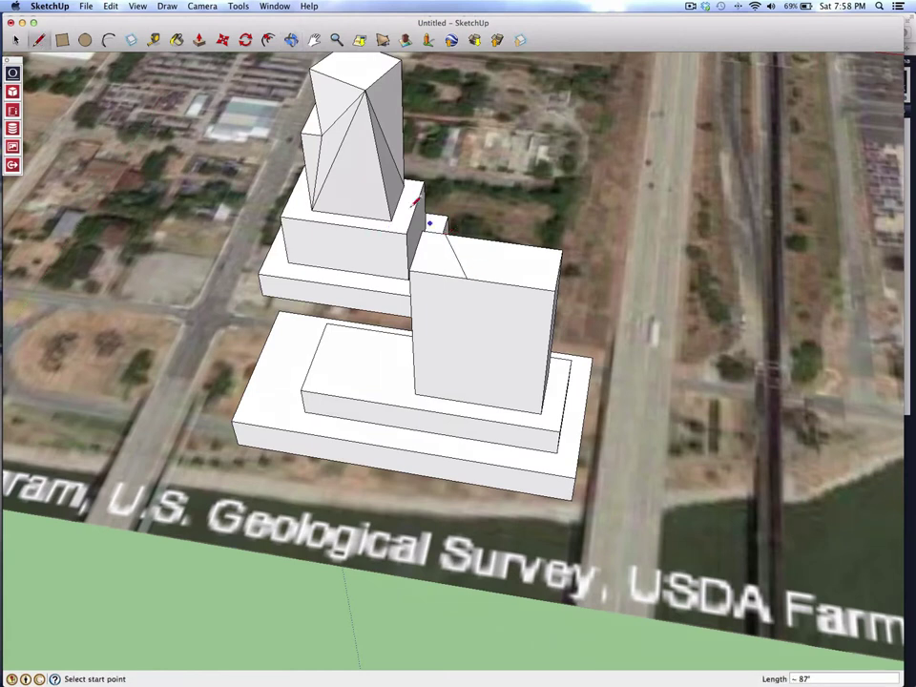
click(200, 39)
drag(482, 243, 495, 170)
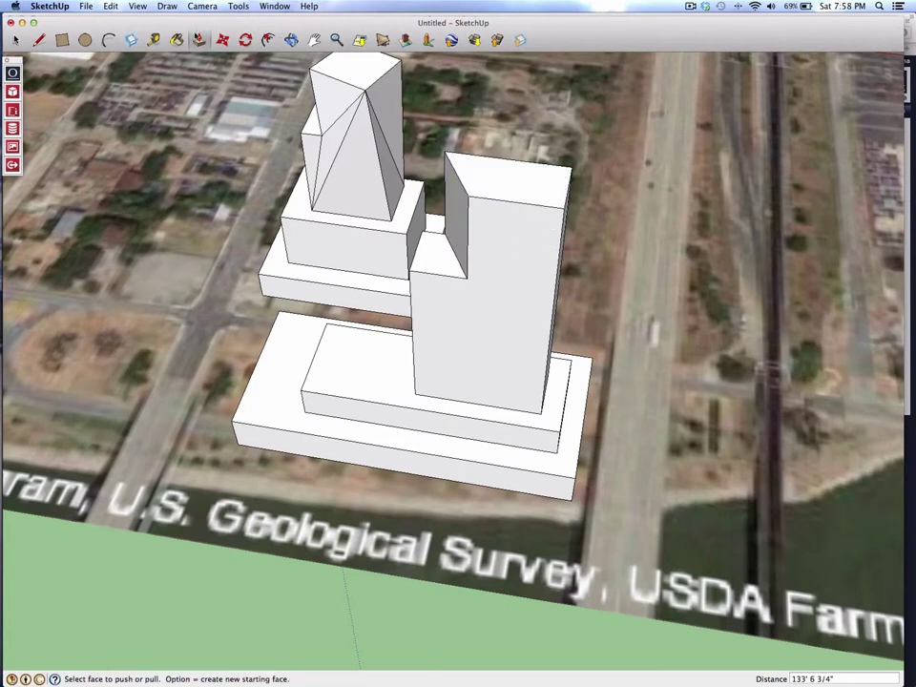
Rotate the raised top face of the tower 45 degrees to twist its walls.
click(245, 39)
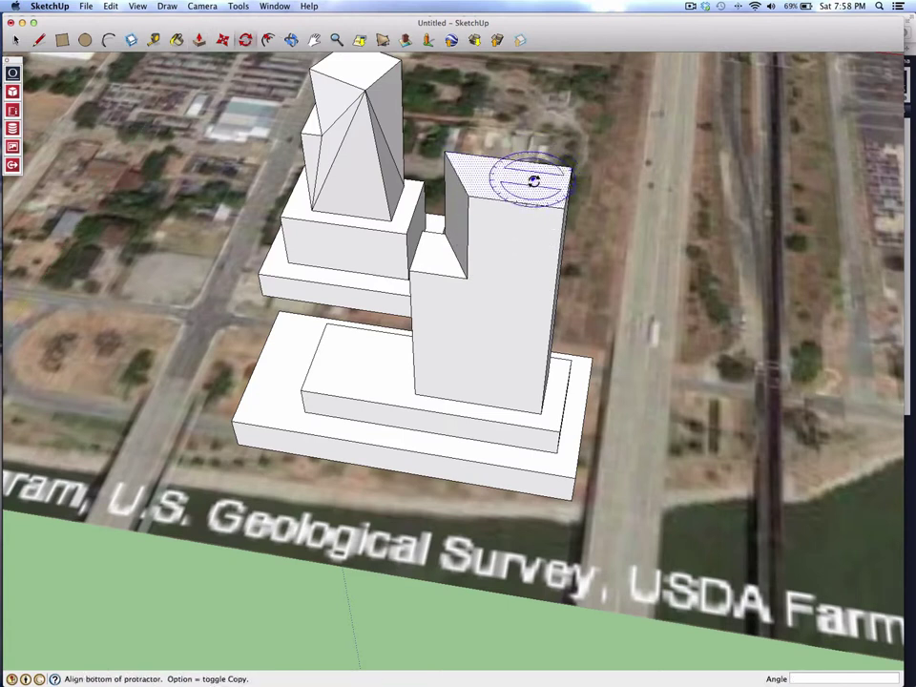
drag(578, 221, 564, 155)
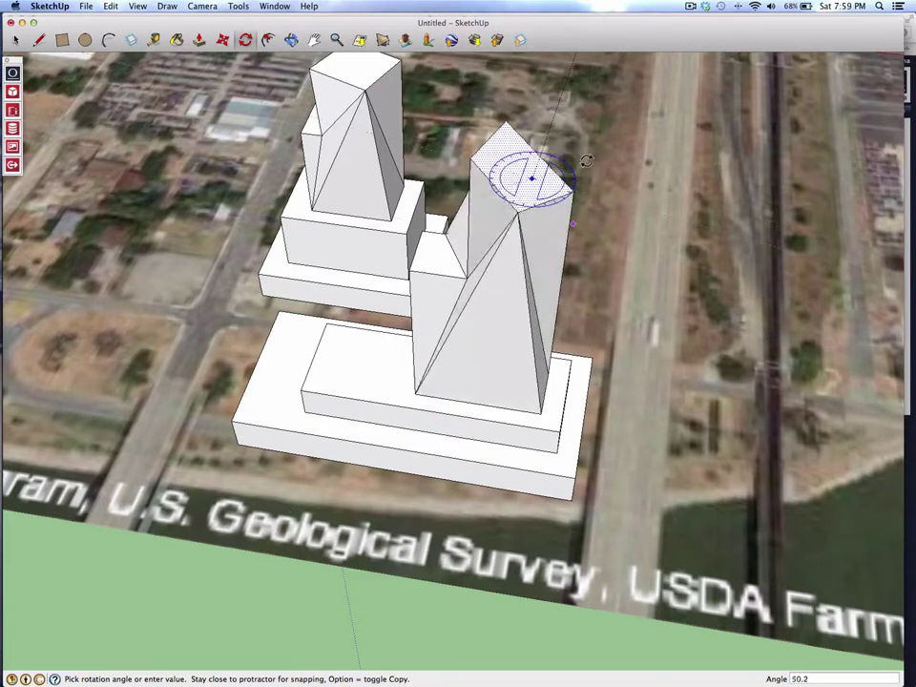
click(585, 158)
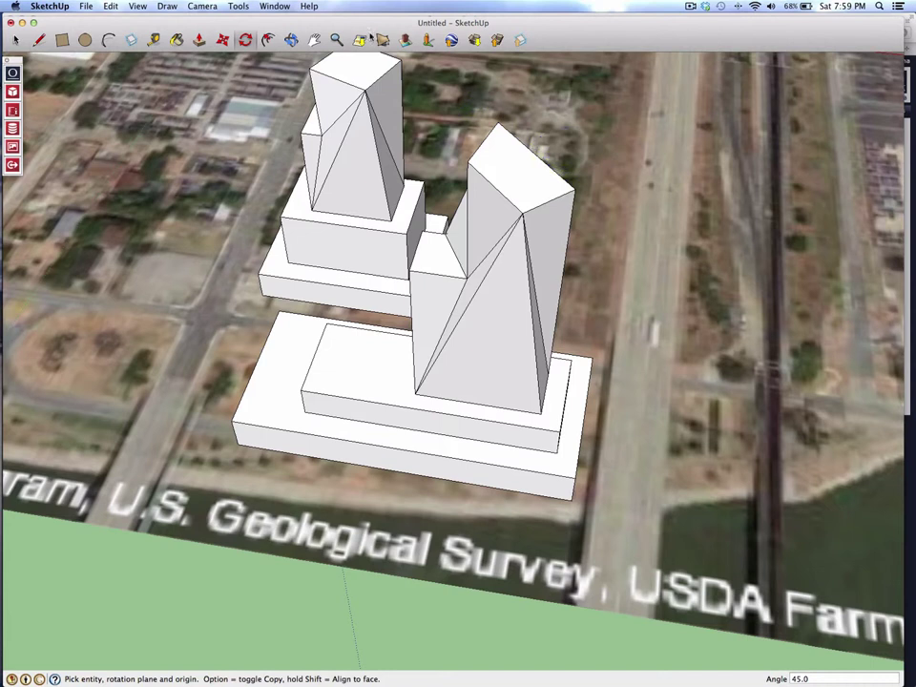
Draw a ground rectangle about 530' by 218' between the existing tower and the highway and extrude it about 62'.
click(292, 39)
drag(459, 191, 829, 401)
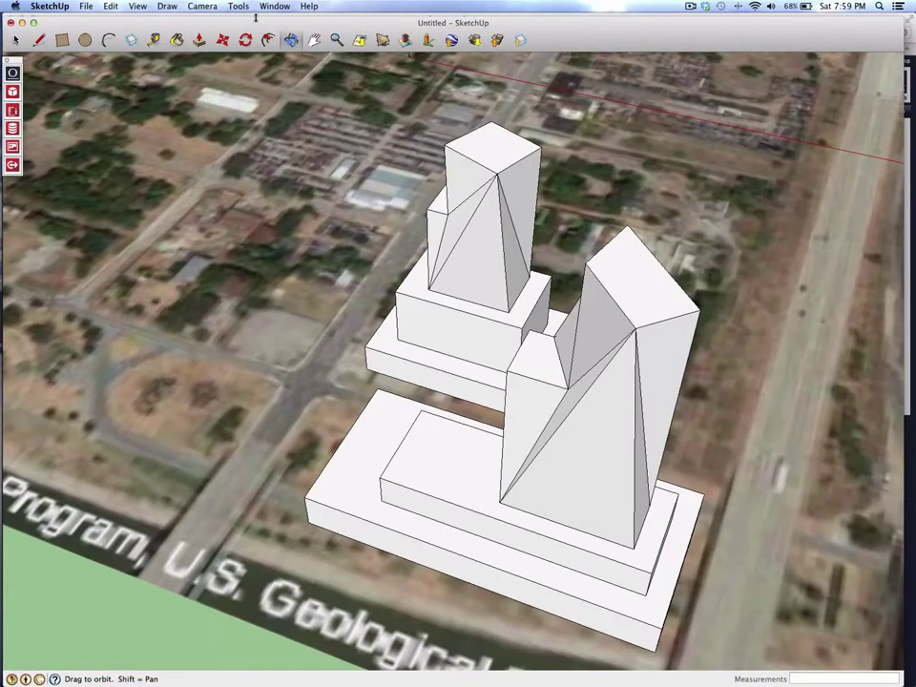
shift+drag(685, 162, 361, 214)
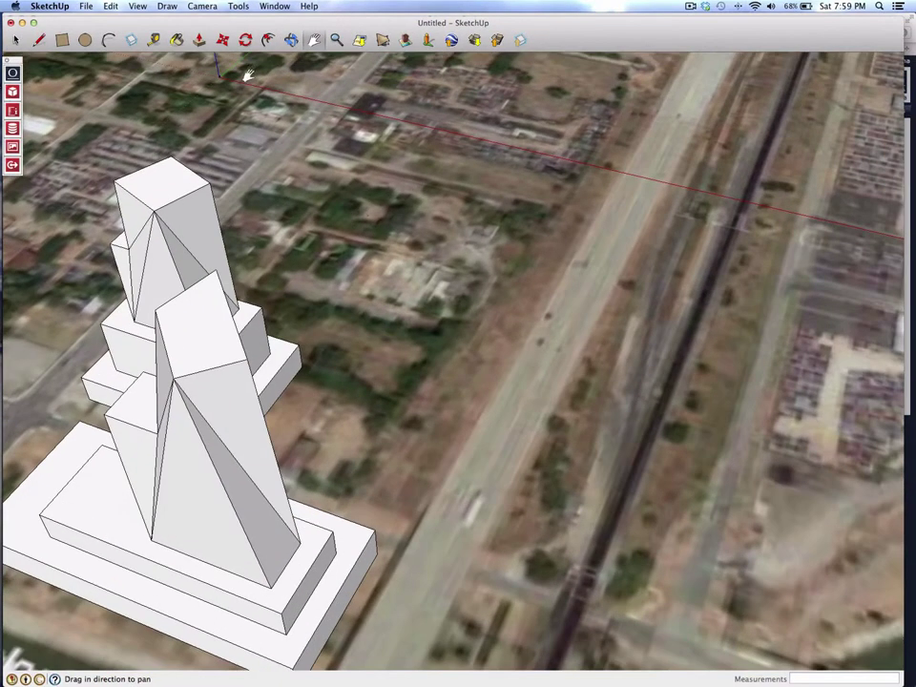
drag(361, 114, 282, 183)
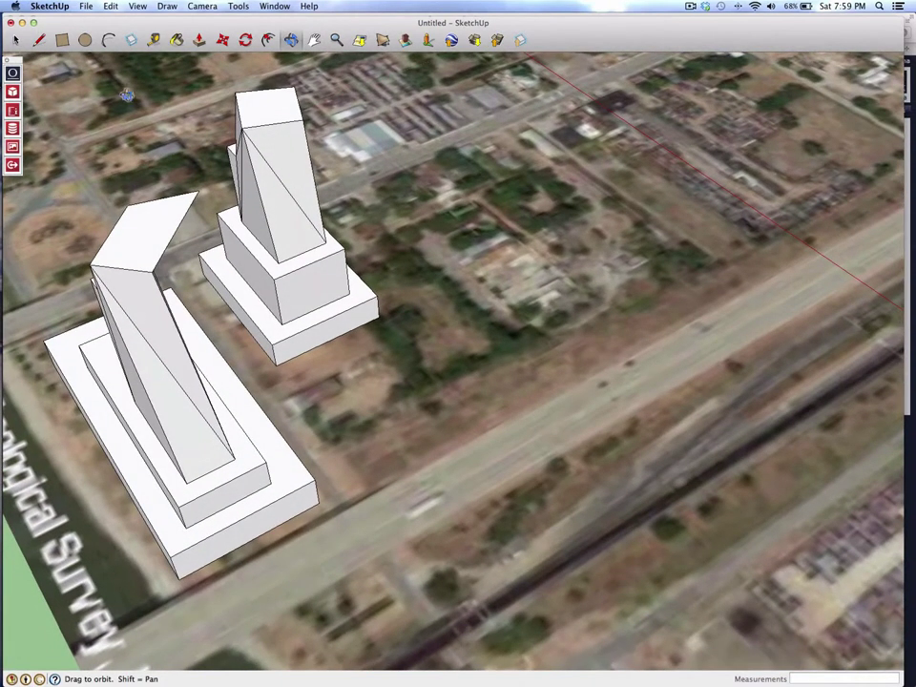
click(62, 41)
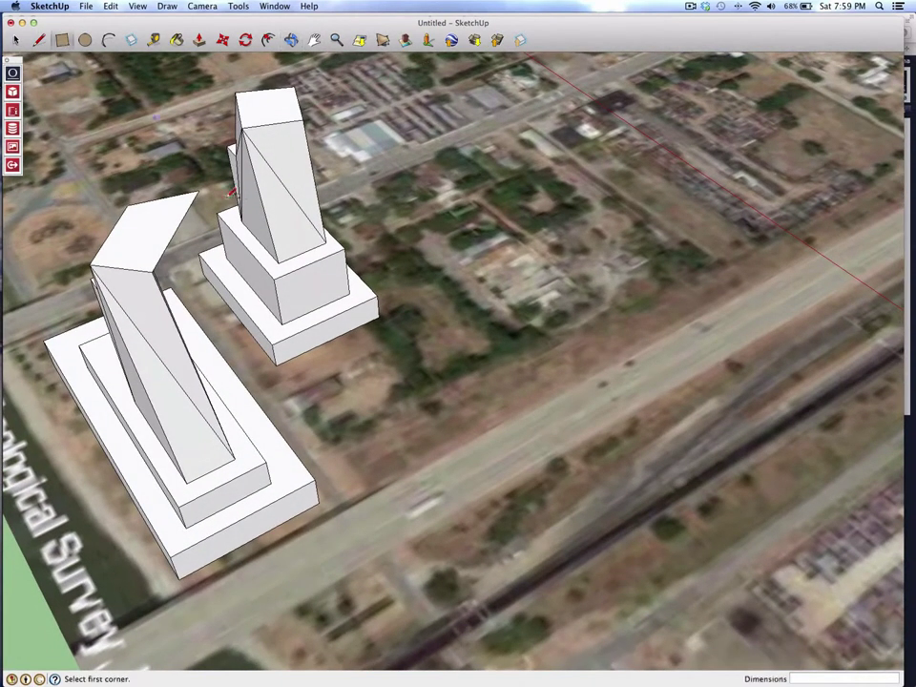
click(287, 386)
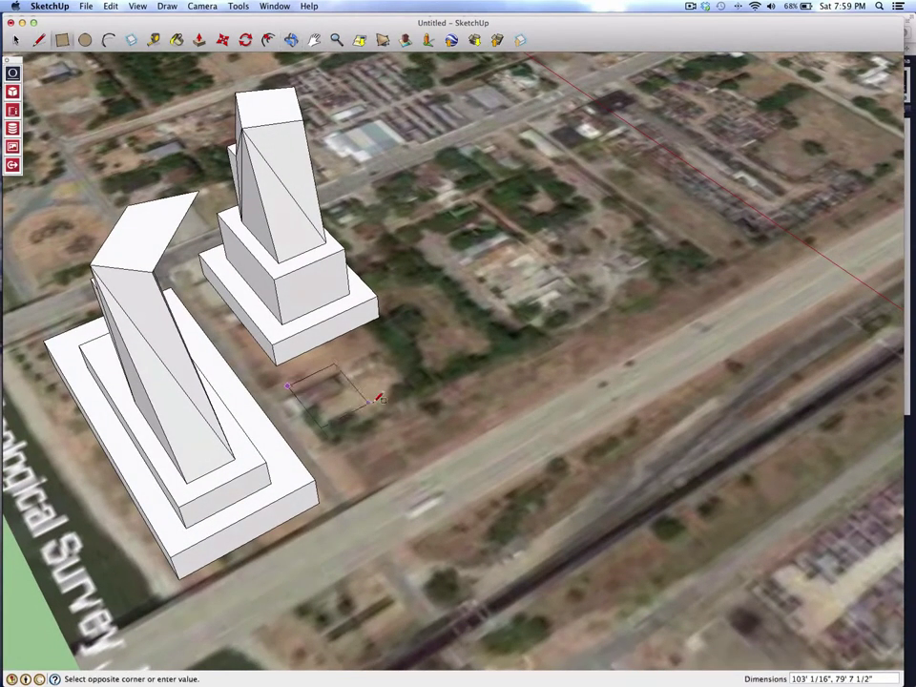
click(610, 334)
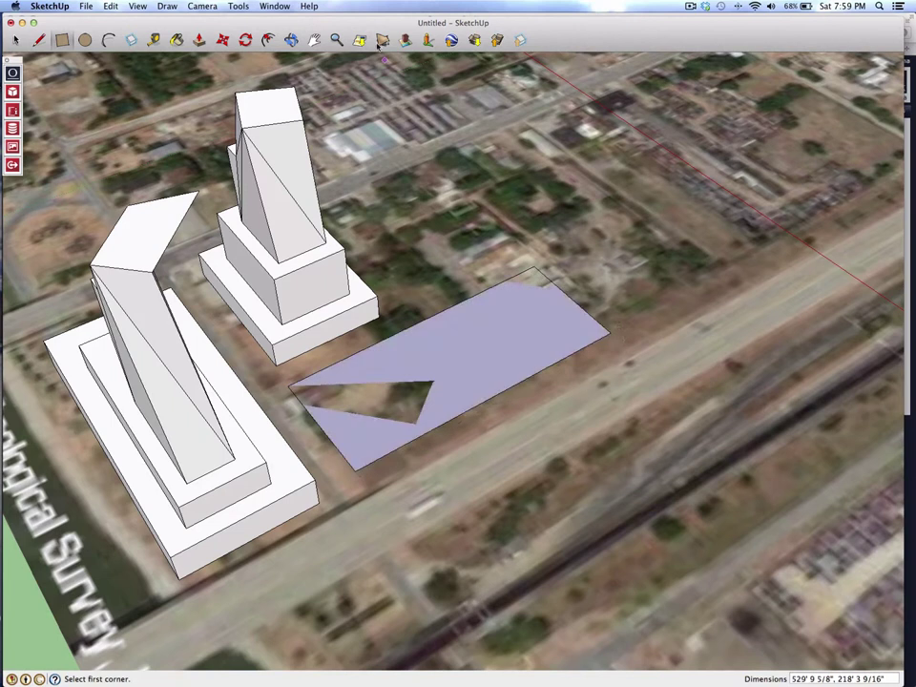
click(198, 41)
drag(450, 315, 453, 293)
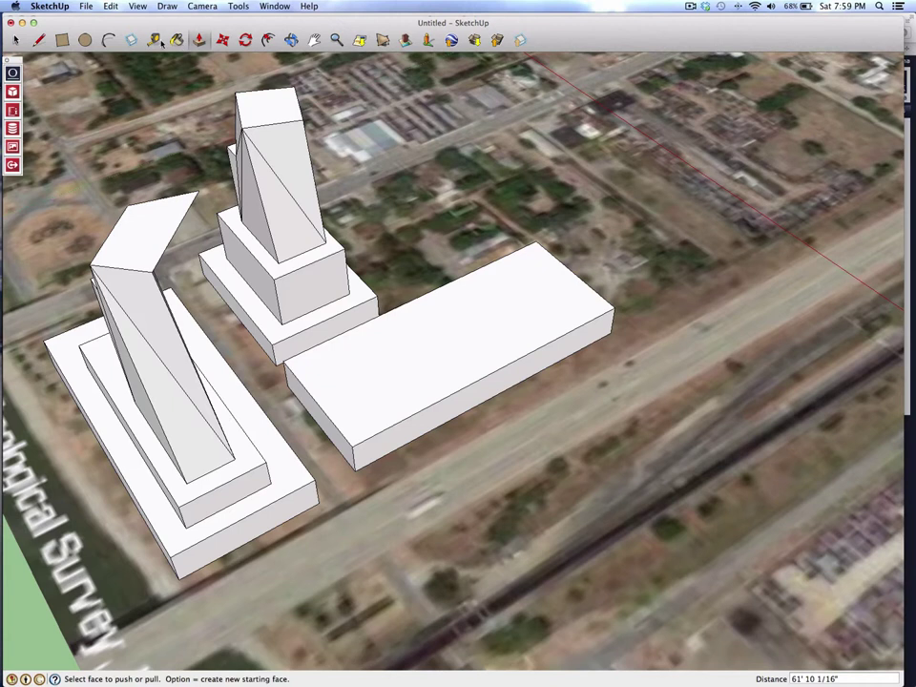
Draw a smaller rectangle on top of the third building's base and pull it up about 56'.
click(39, 40)
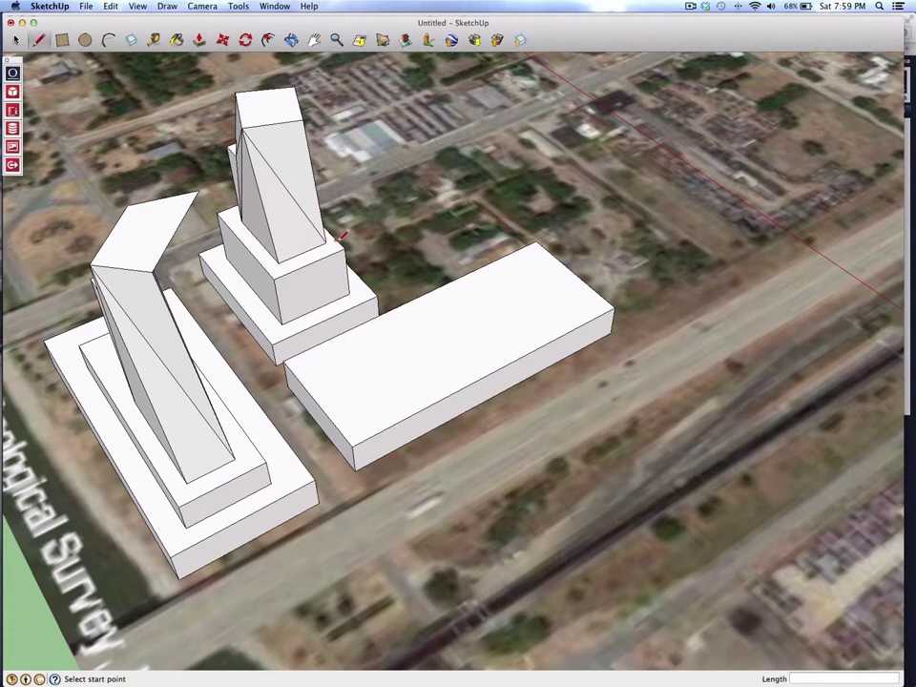
click(67, 40)
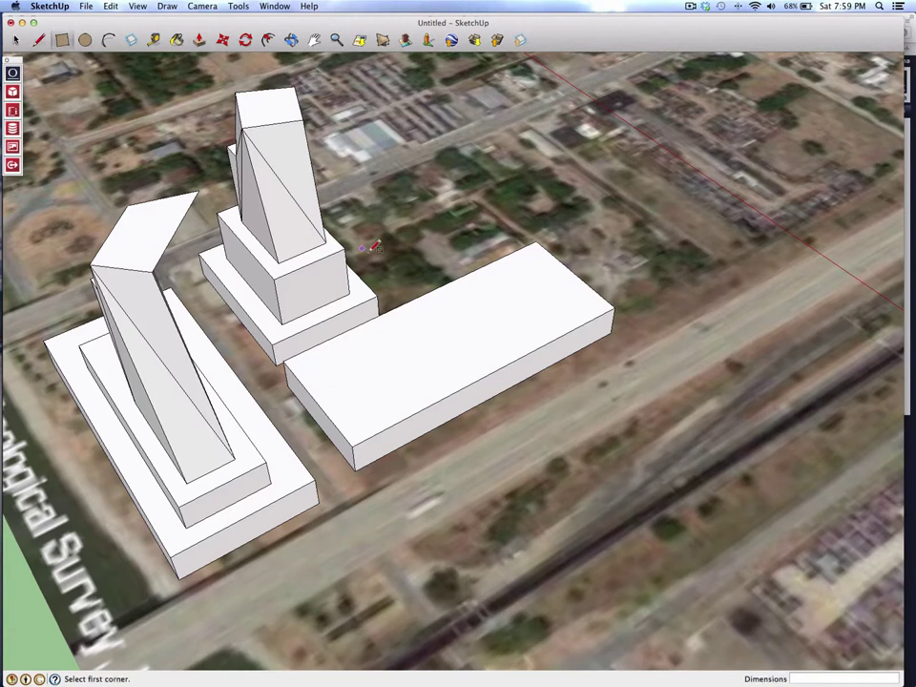
click(395, 329)
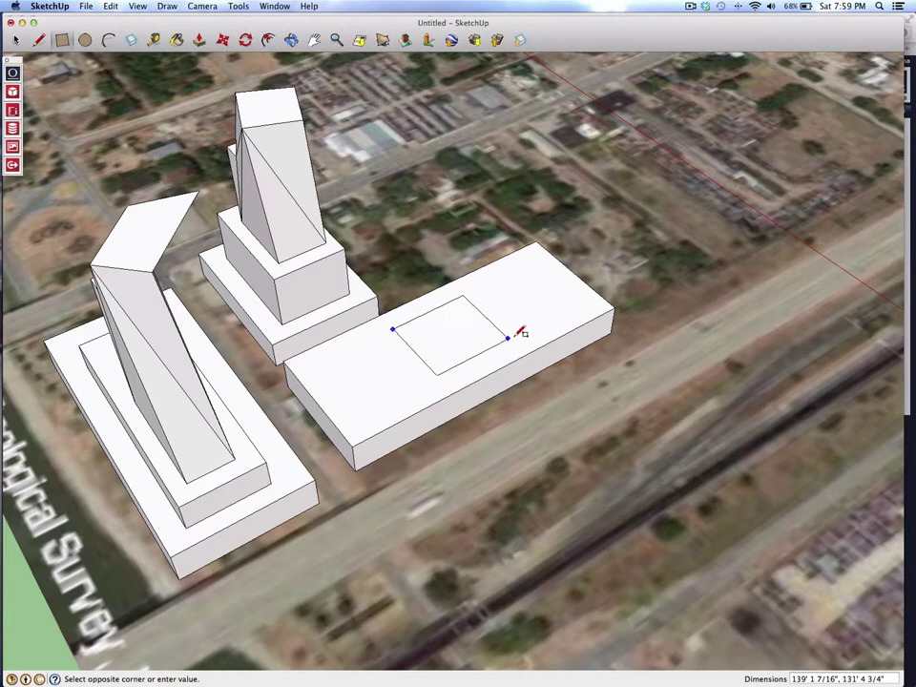
click(557, 315)
click(200, 41)
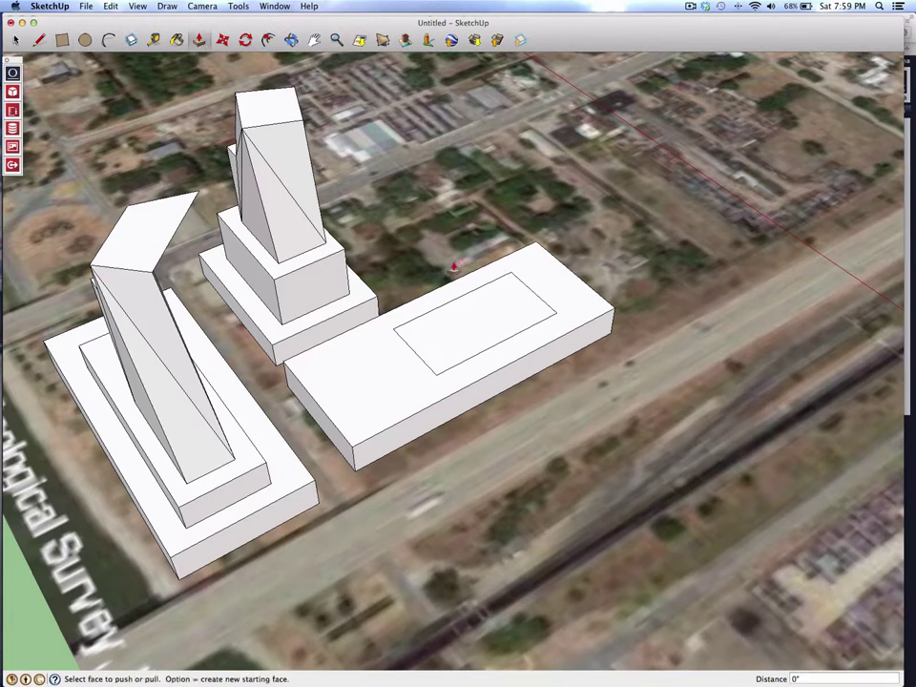
click(487, 303)
click(487, 288)
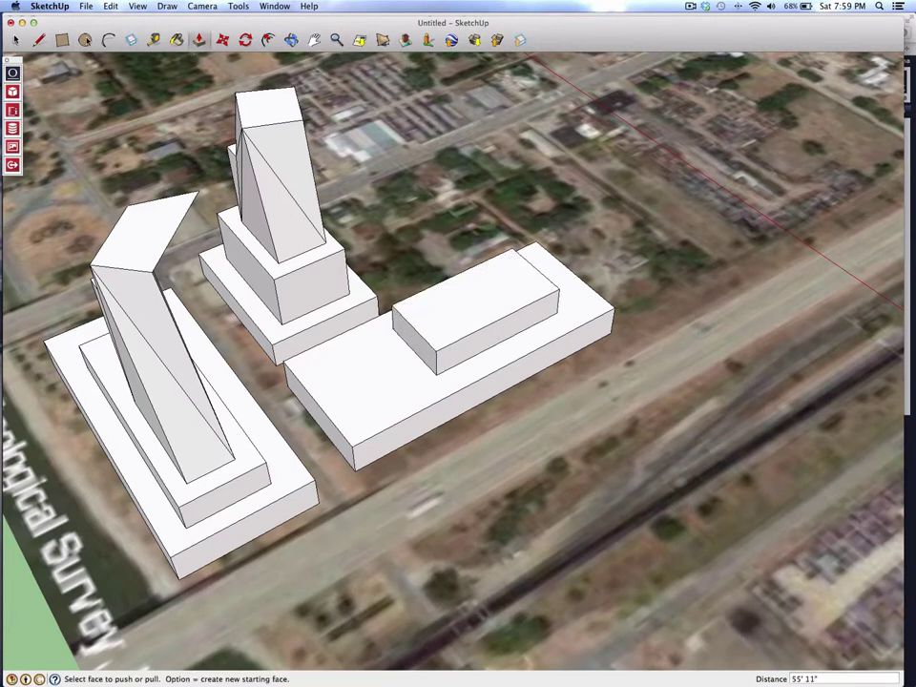
Split off an end strip on the third building's upper block with a line and raise that strip about 64' 6".
click(39, 40)
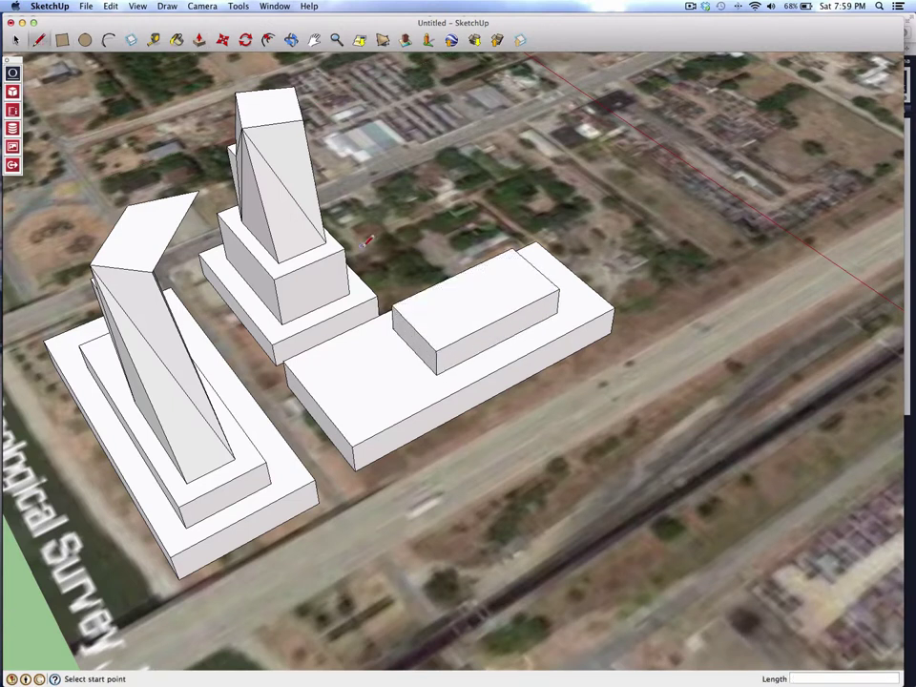
click(422, 291)
click(464, 336)
key(p)
click(420, 304)
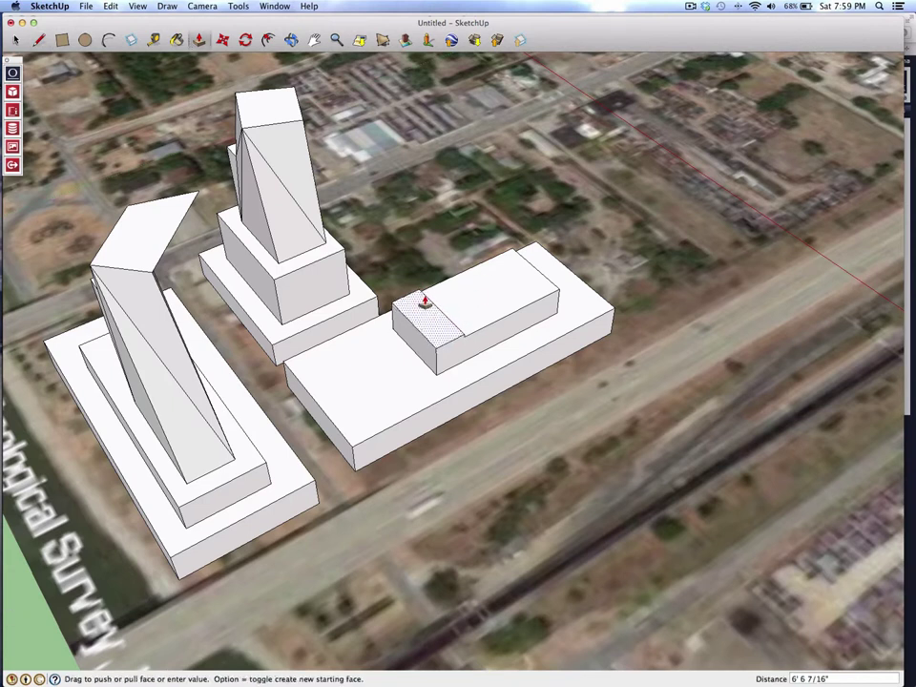
click(425, 288)
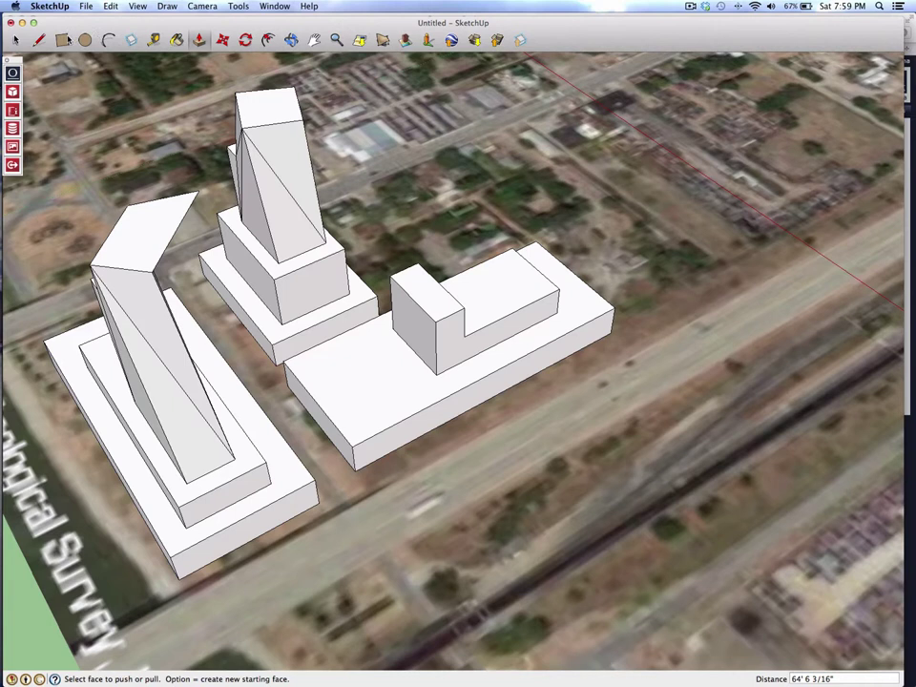
Split the low roof of the third building's upper block with a diagonal line and raise the far end about 73'.
click(63, 40)
click(38, 41)
click(463, 271)
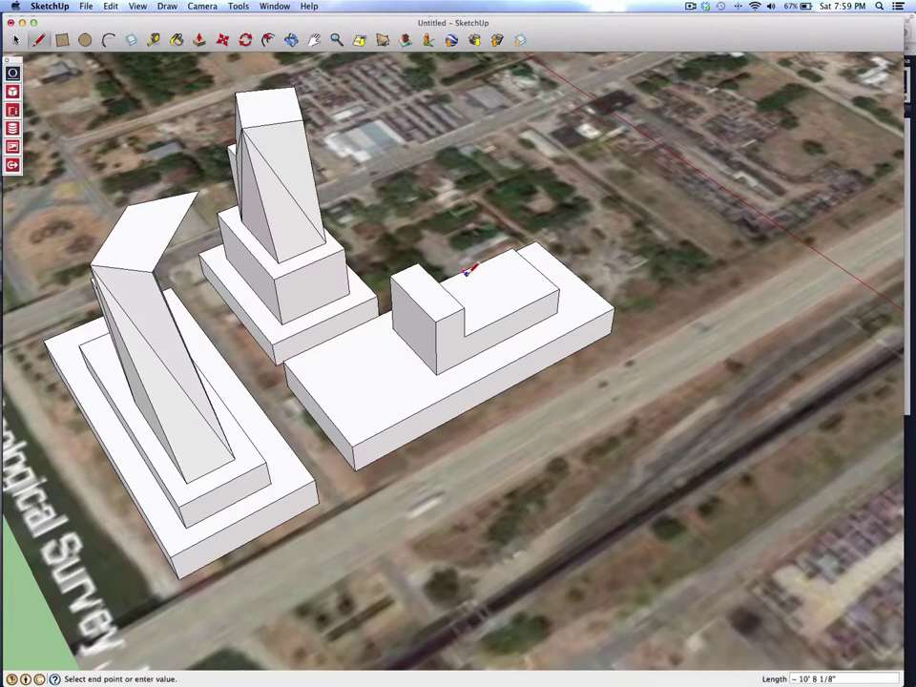
click(537, 300)
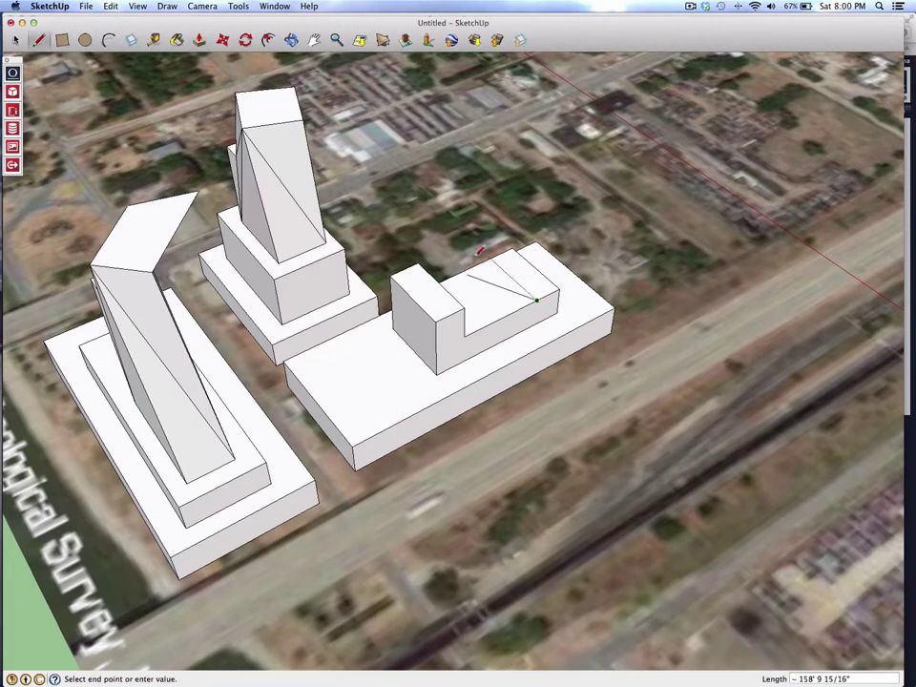
key(Escape)
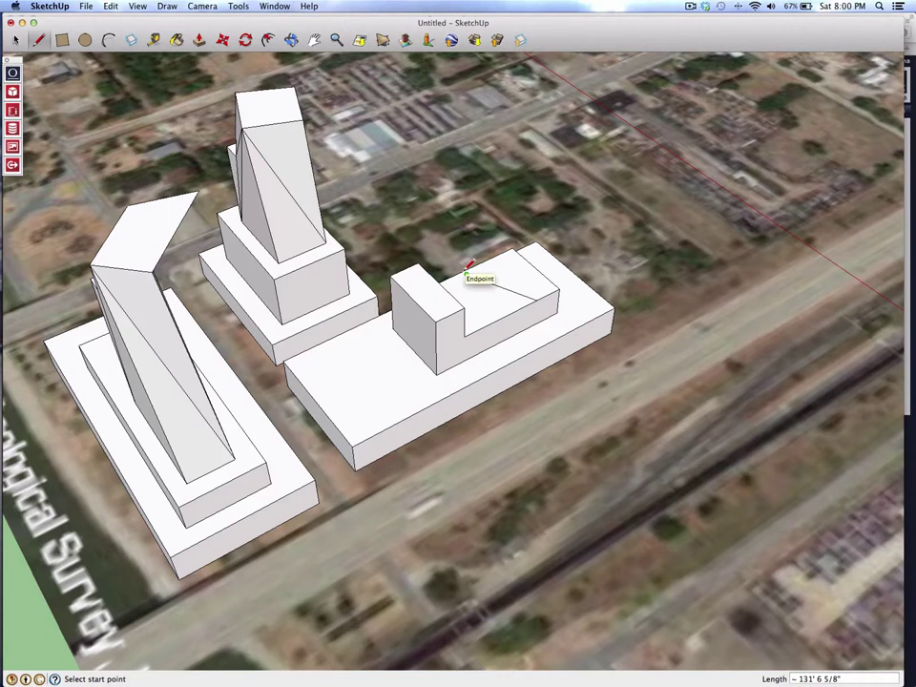
click(465, 270)
key(Escape)
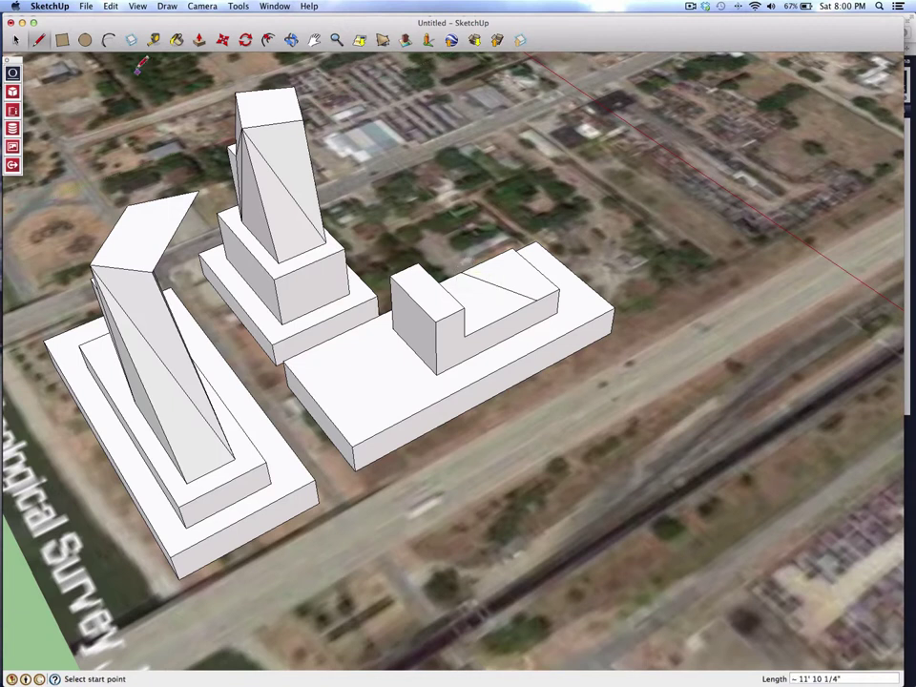
key(p)
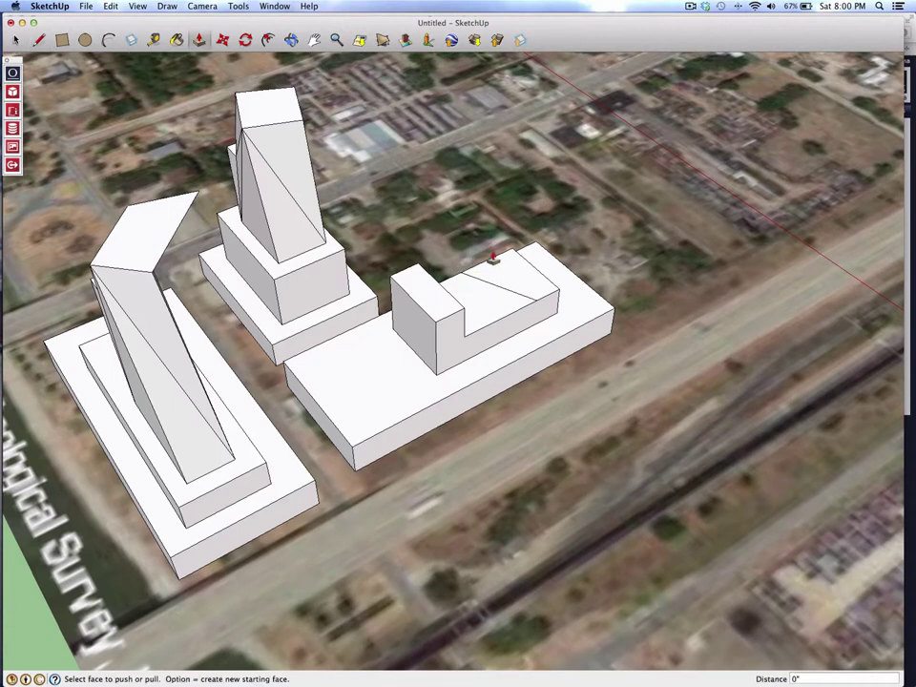
drag(500, 246, 455, 200)
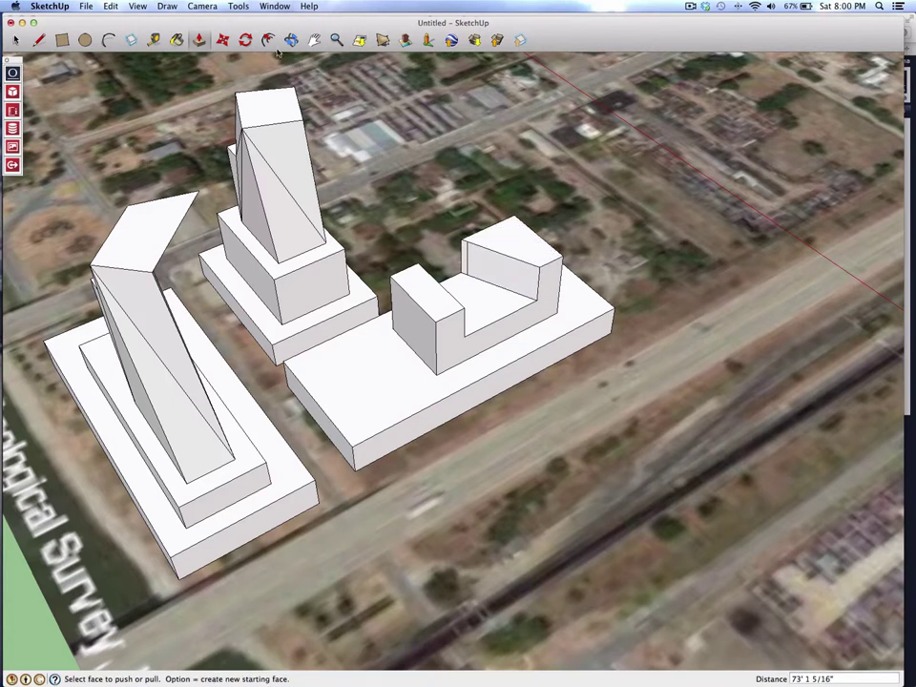
Draw a ground rectangle about 515' by 161' alongside the road beyond the second tower and extrude it about 49'.
middle_drag(401, 191, 186, 60)
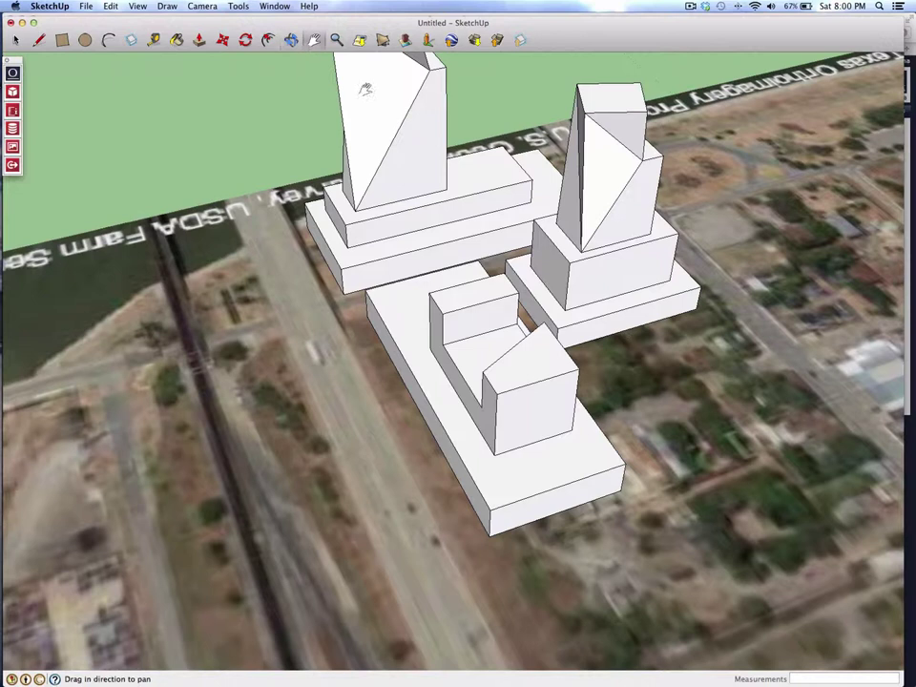
shift+middle_drag(364, 86, 383, 187)
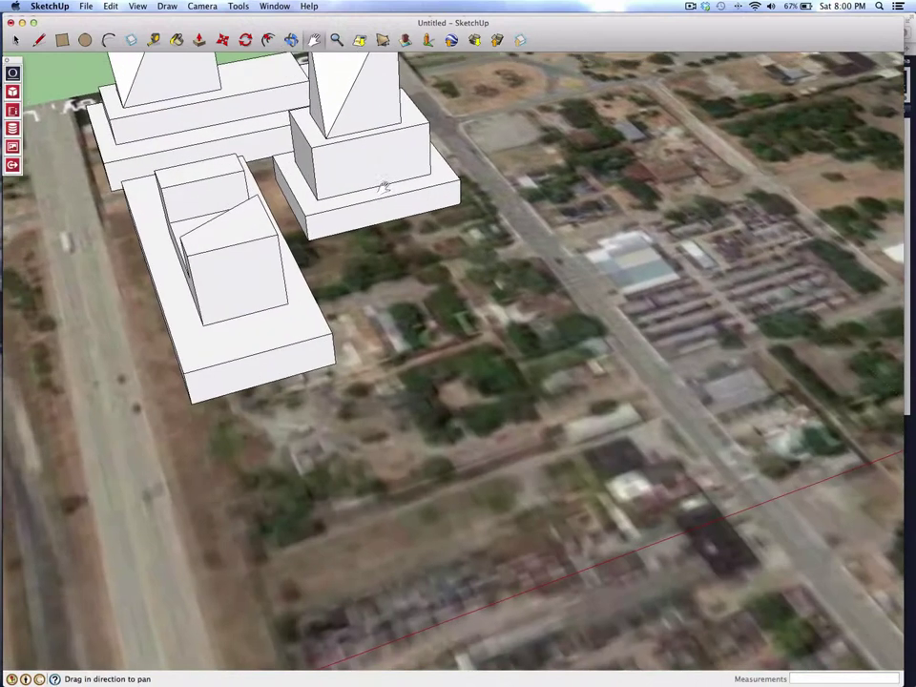
click(61, 39)
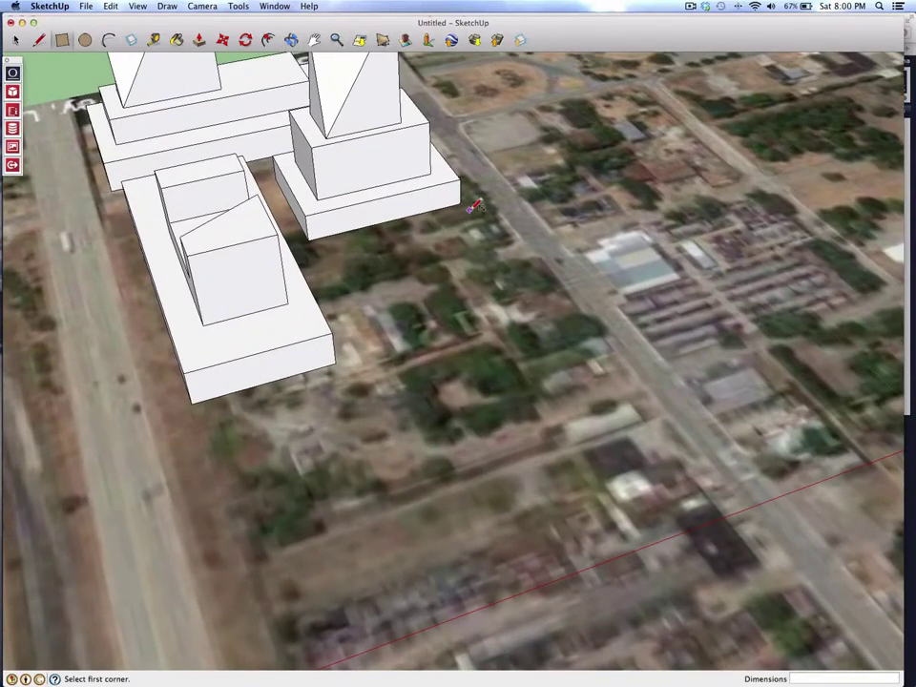
click(470, 209)
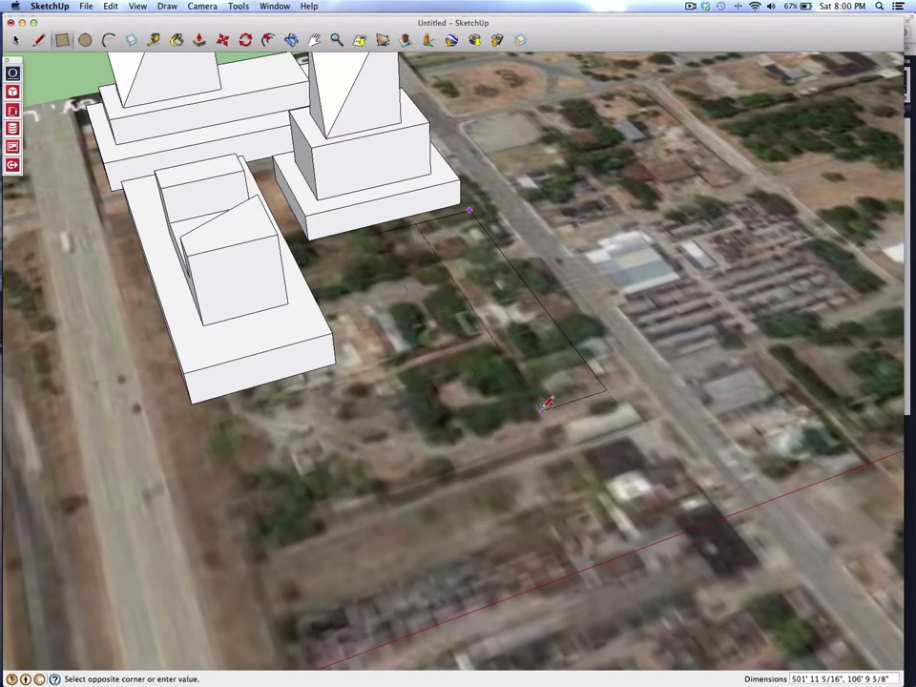
click(508, 422)
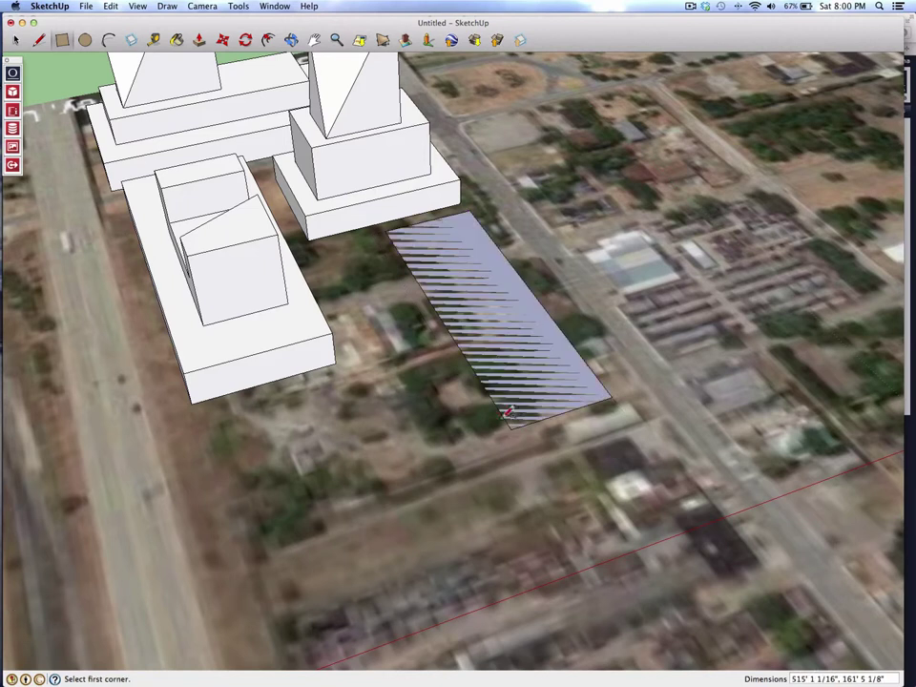
click(197, 39)
drag(464, 257, 458, 232)
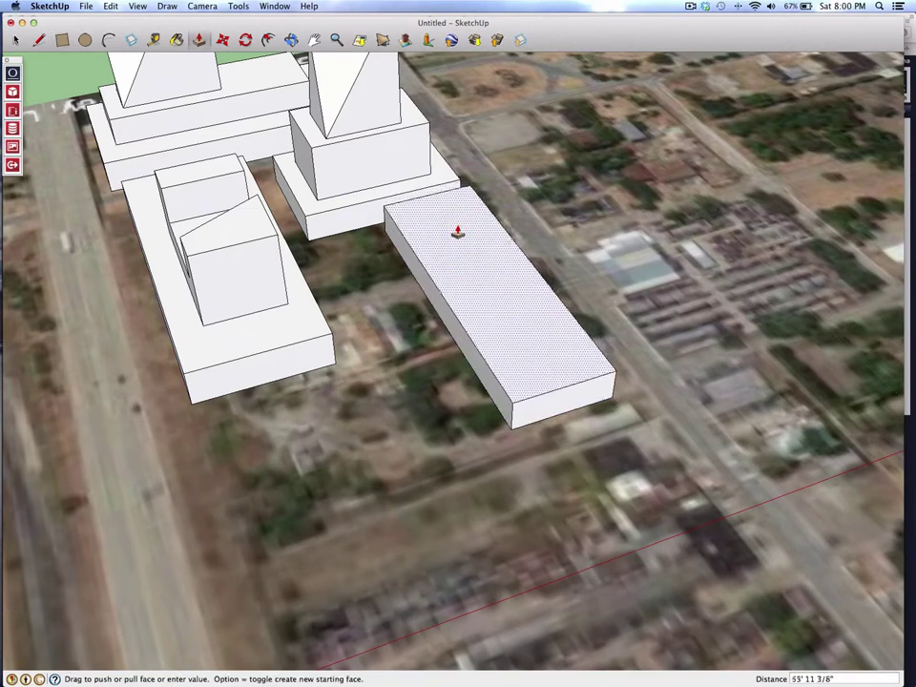
click(457, 232)
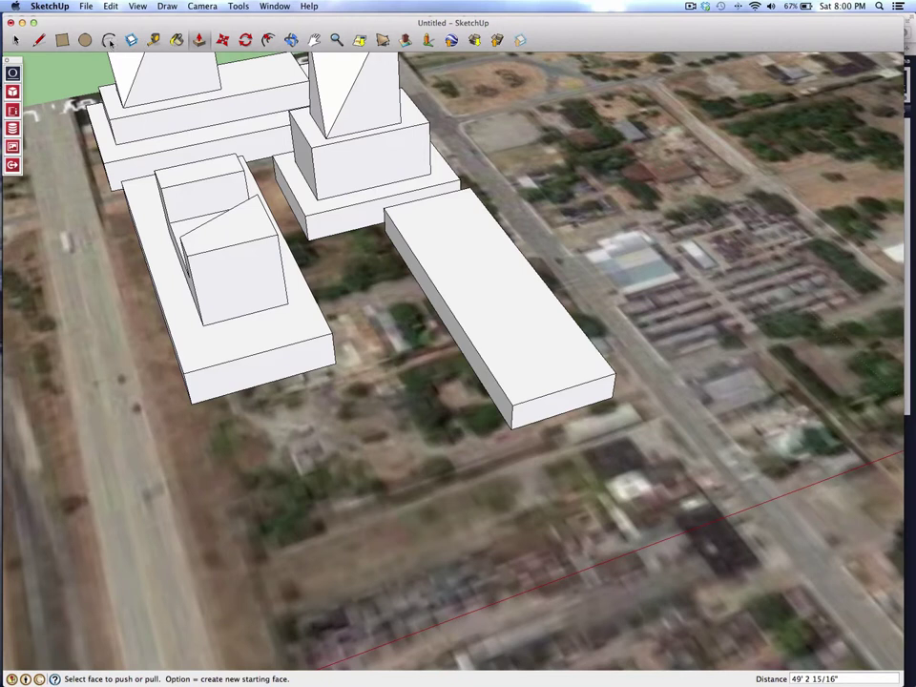
Draw a rectangle about 132' by 104' on the fourth building's base, near the second tower, and pull it up about 114' 6".
click(62, 40)
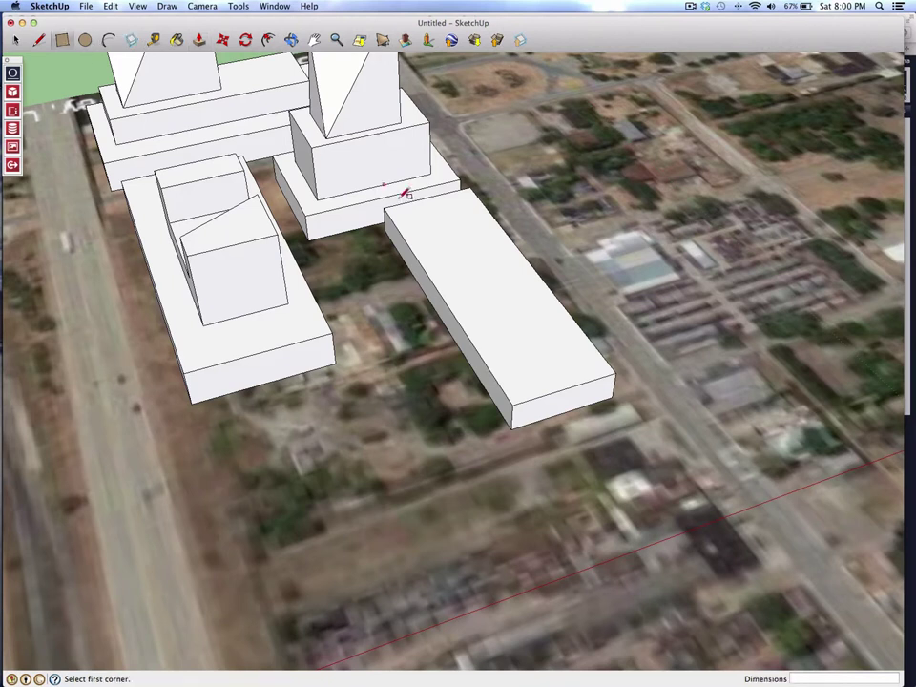
click(416, 228)
click(507, 256)
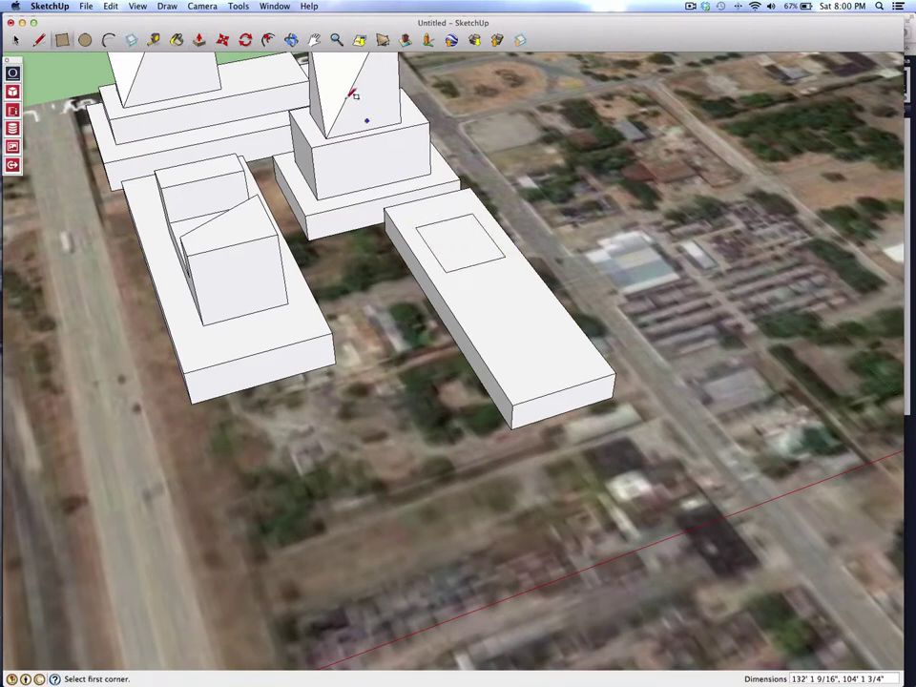
click(198, 40)
click(454, 231)
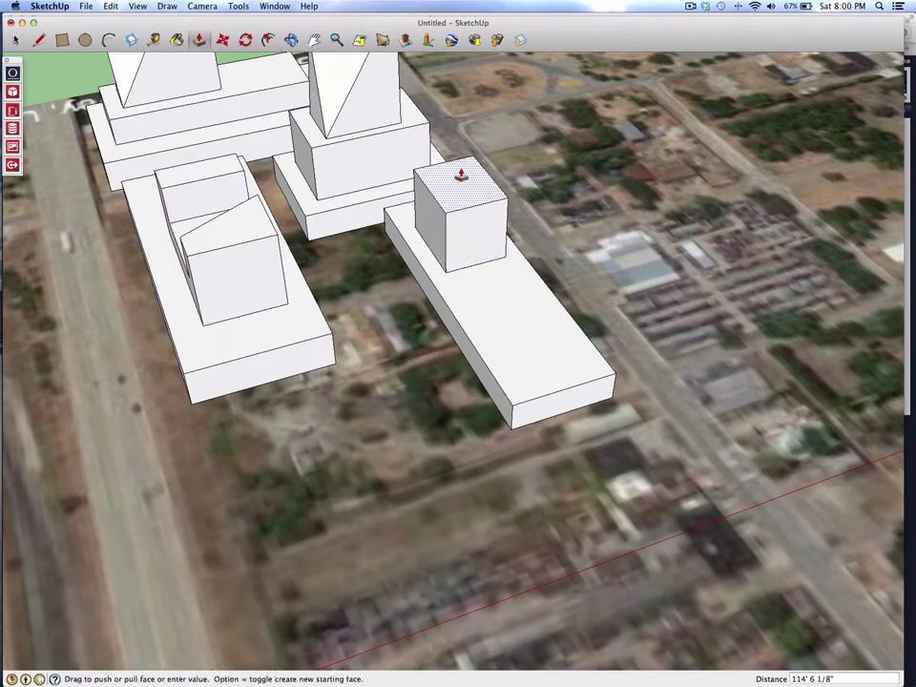
click(460, 179)
Draw a rectangle about 201' by 76' on the free part of the fourth building's base and pull it up about 227'.
click(62, 40)
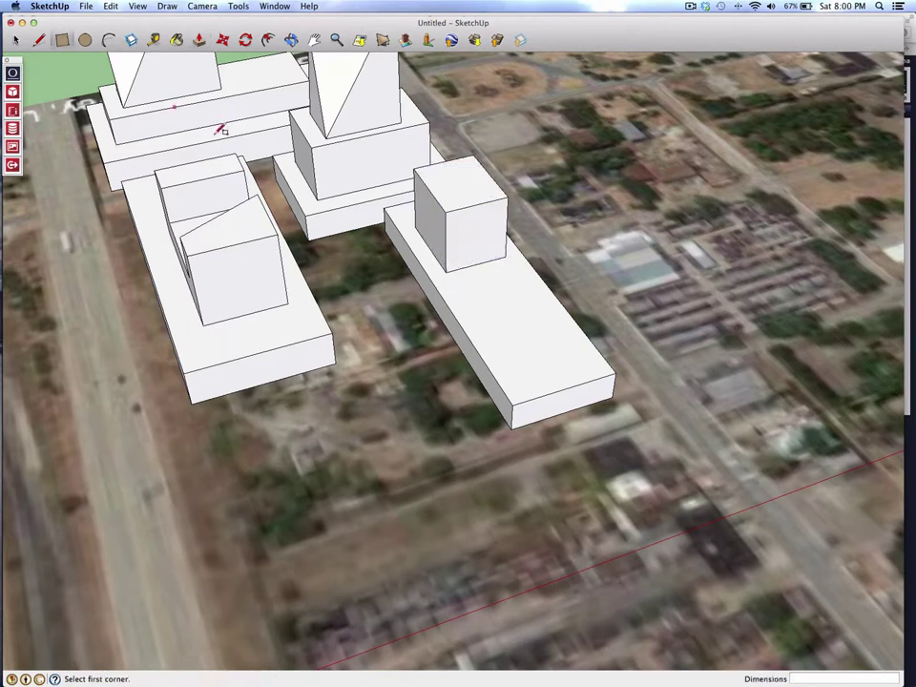
click(473, 294)
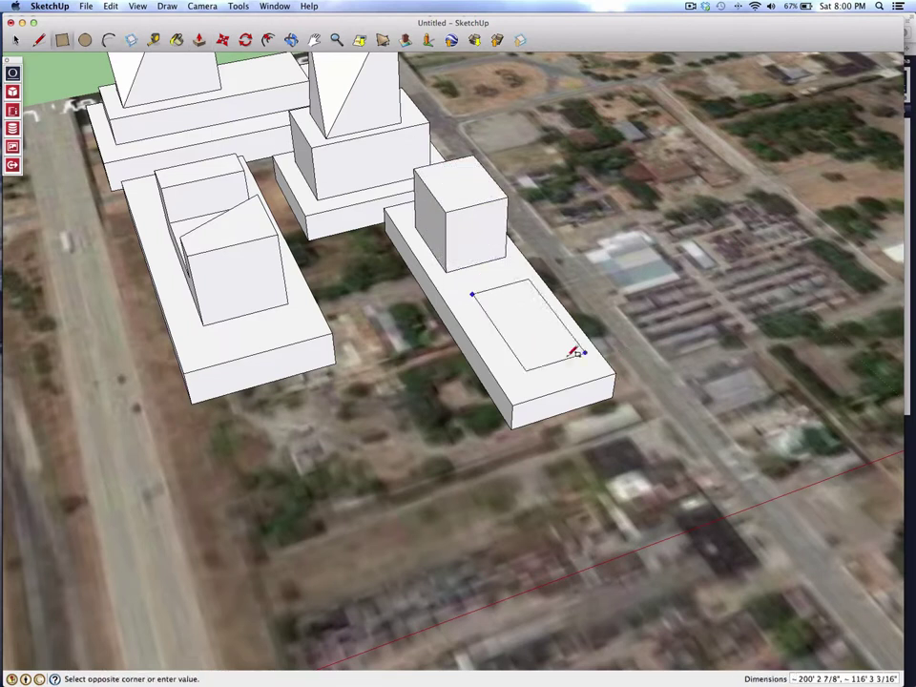
click(578, 361)
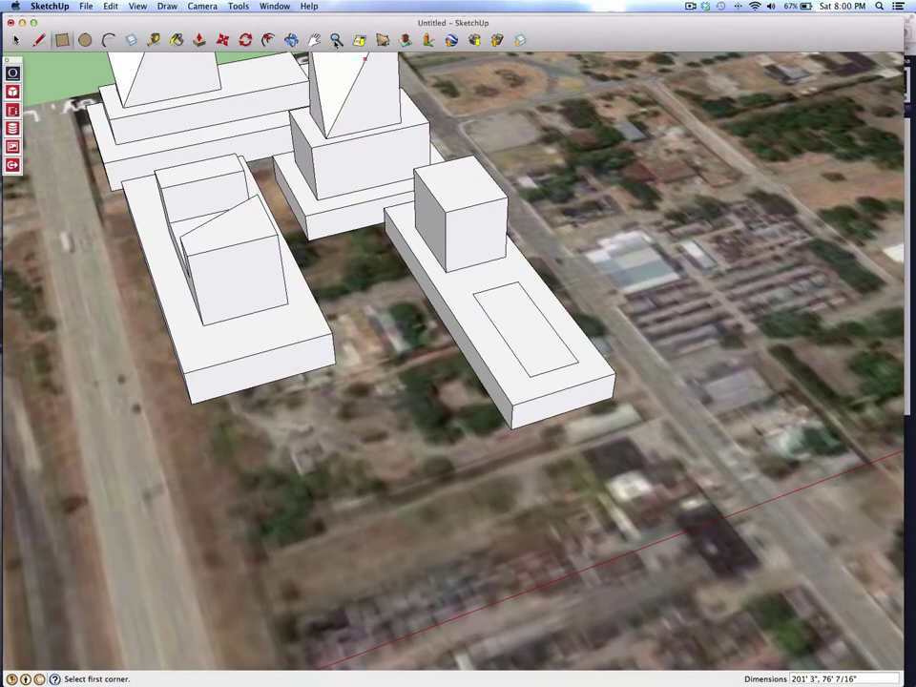
click(199, 40)
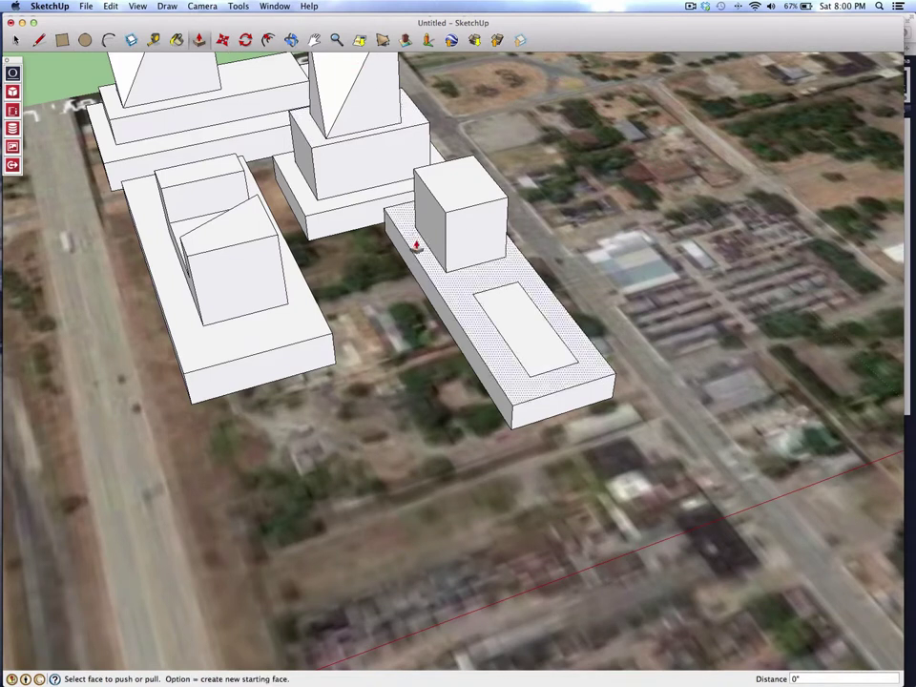
drag(501, 301, 517, 178)
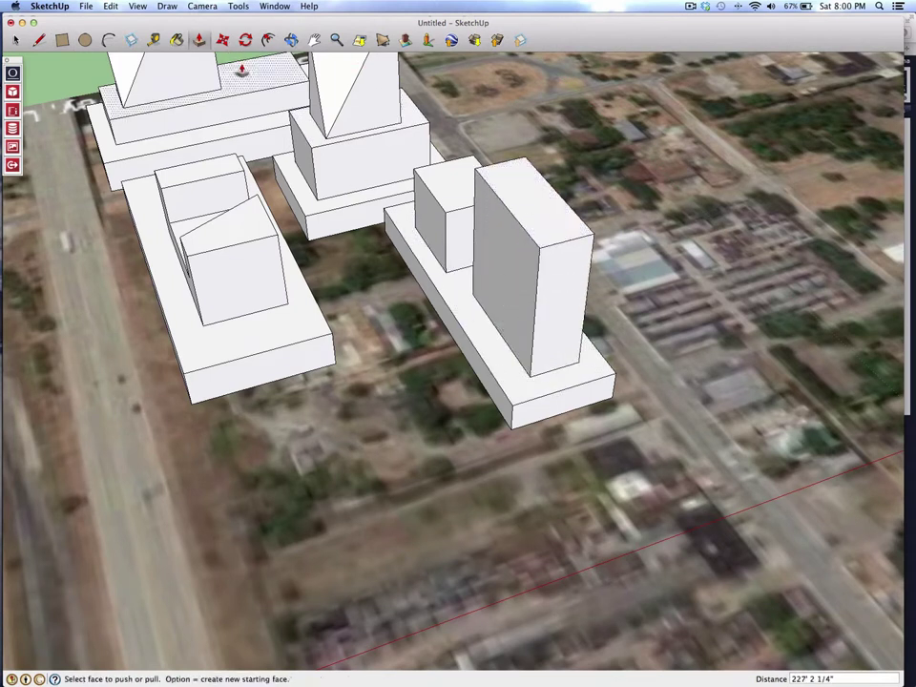
Split the taller block's roof on the fourth building with a diagonal line and raise the larger part about 83'.
click(39, 40)
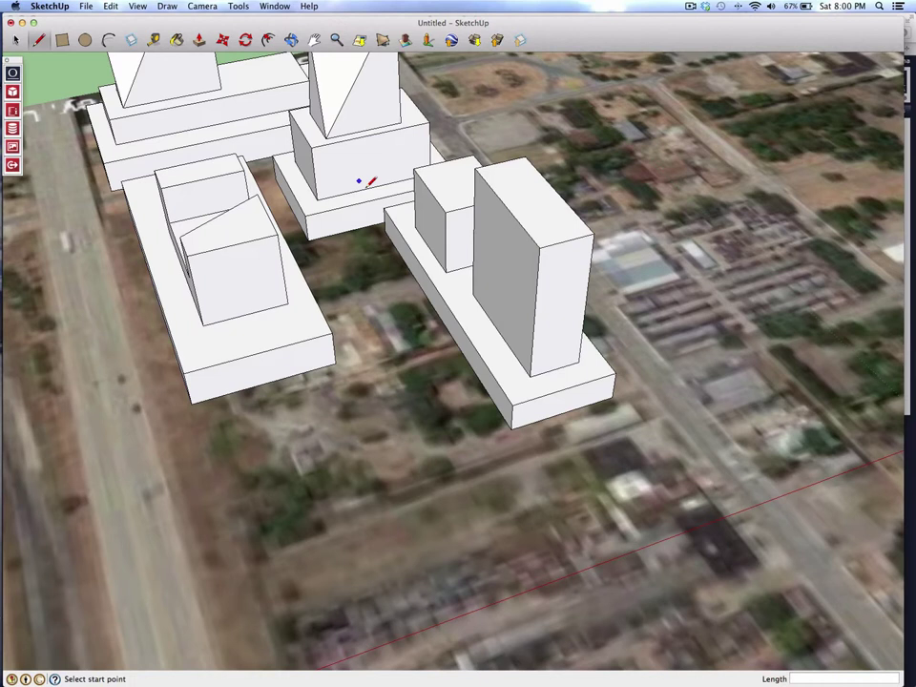
click(506, 202)
click(540, 172)
key(p)
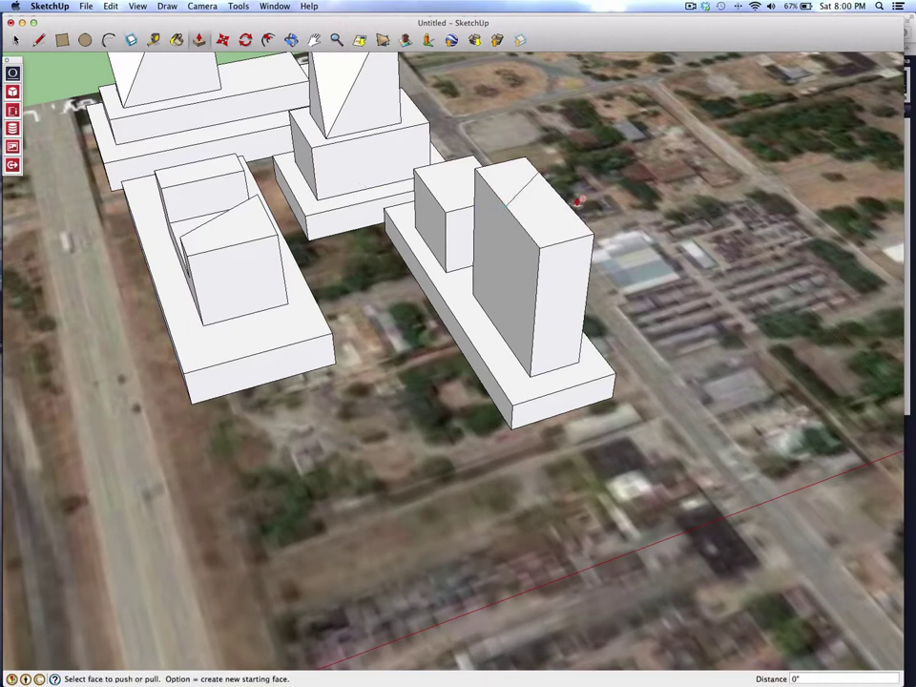
drag(577, 200, 538, 153)
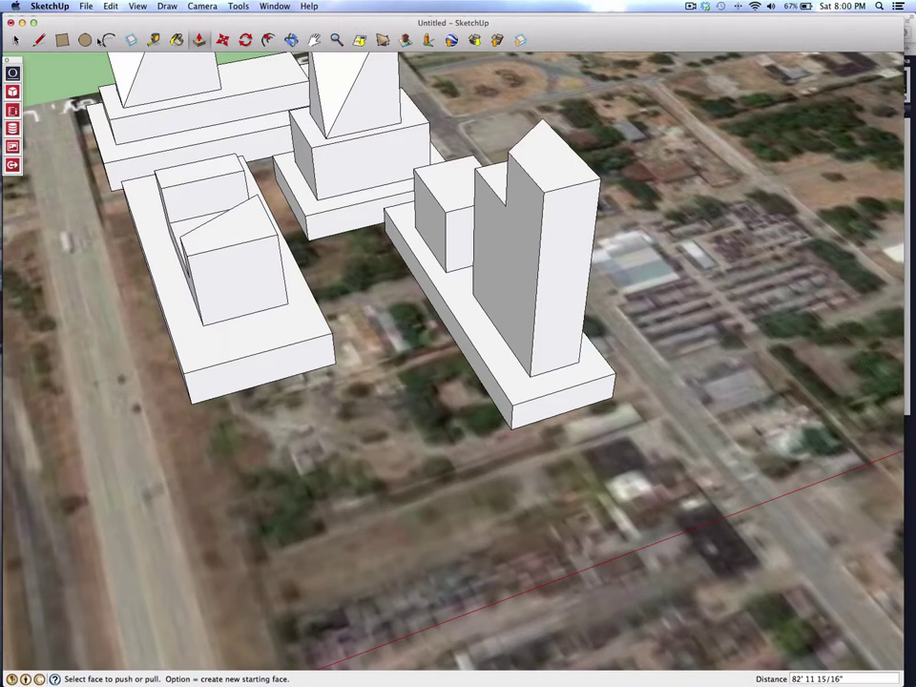
Rotate the raised top face of the fourth building's tower about 20.8 degrees to twist its walls.
click(245, 39)
click(537, 148)
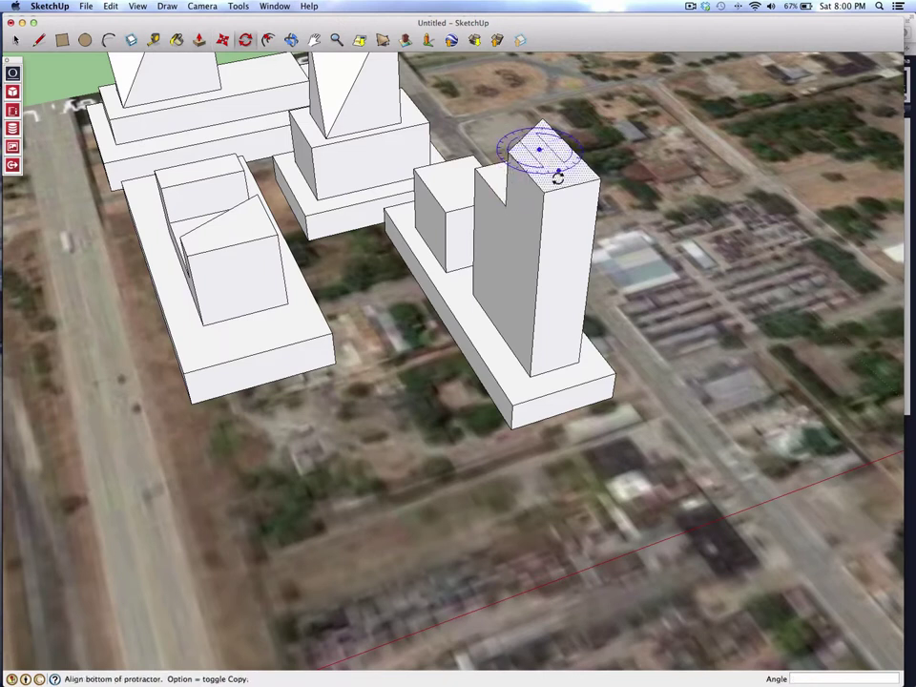
click(573, 181)
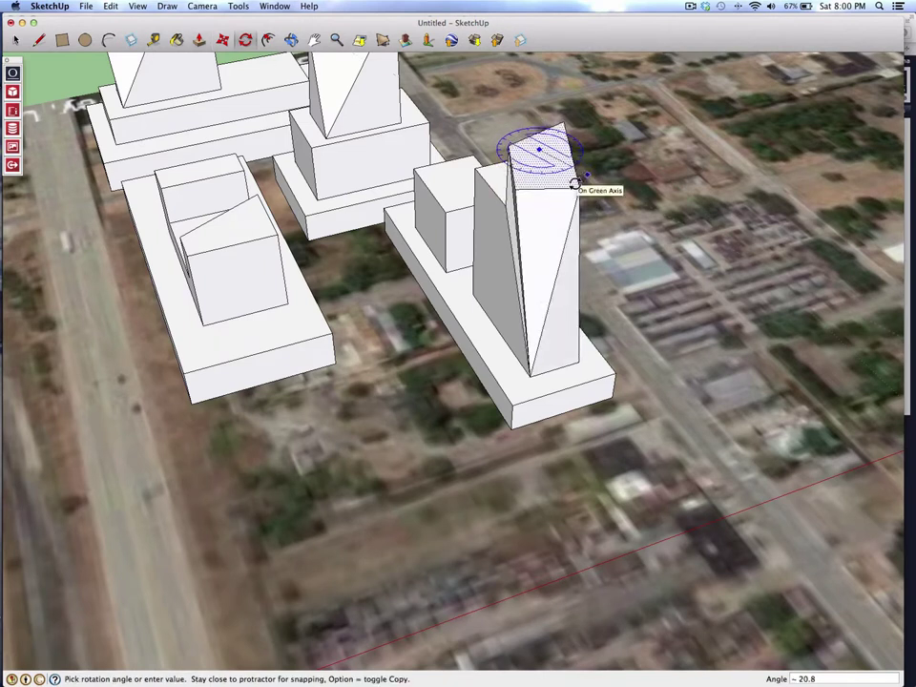
click(583, 189)
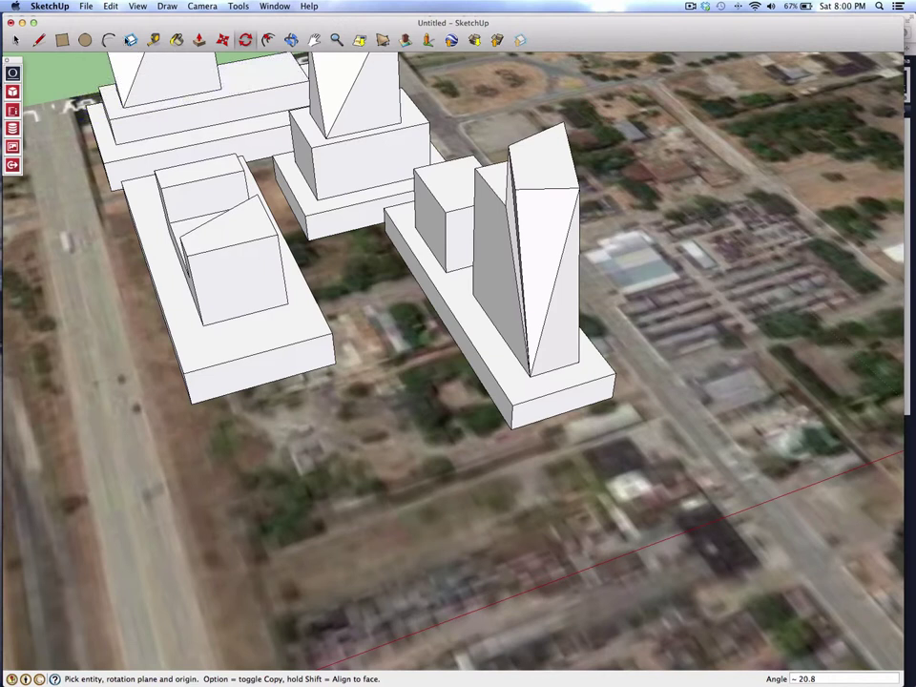
Draw a wide ground rectangle beyond the third building, along the highway, and extrude it into a low base.
click(62, 40)
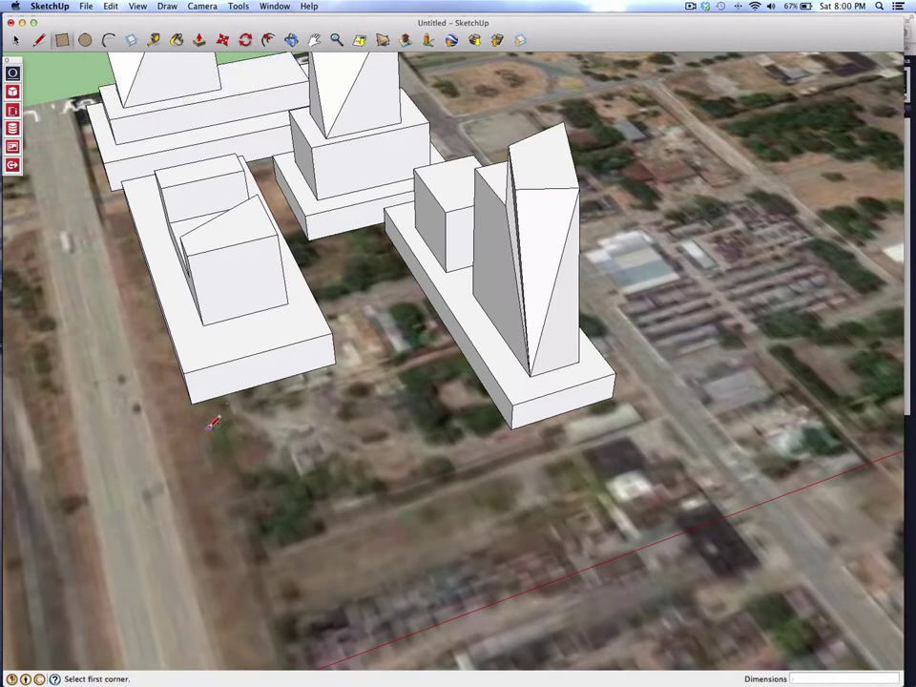
click(209, 427)
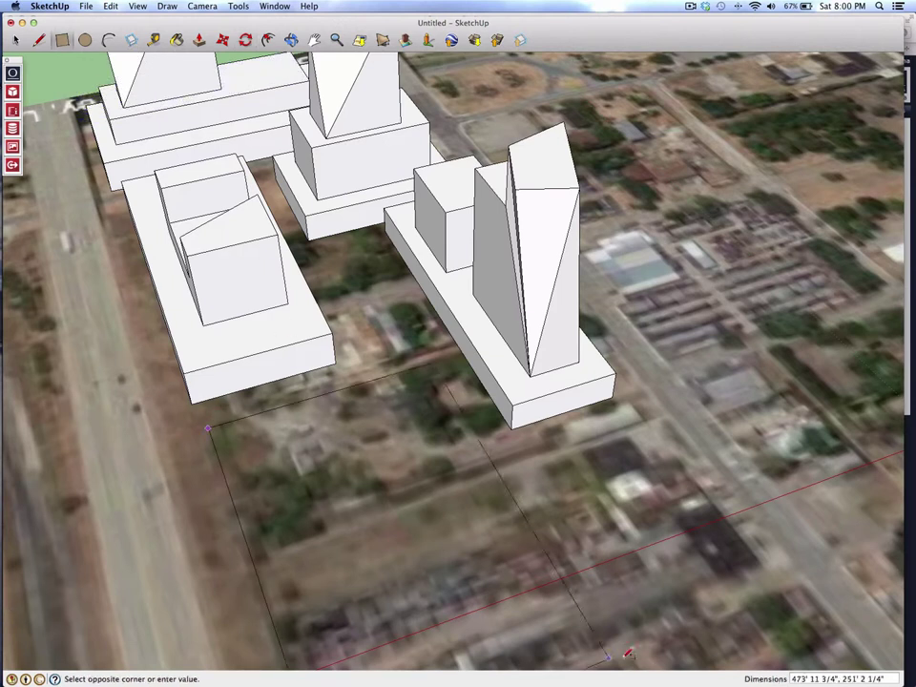
click(457, 584)
click(200, 41)
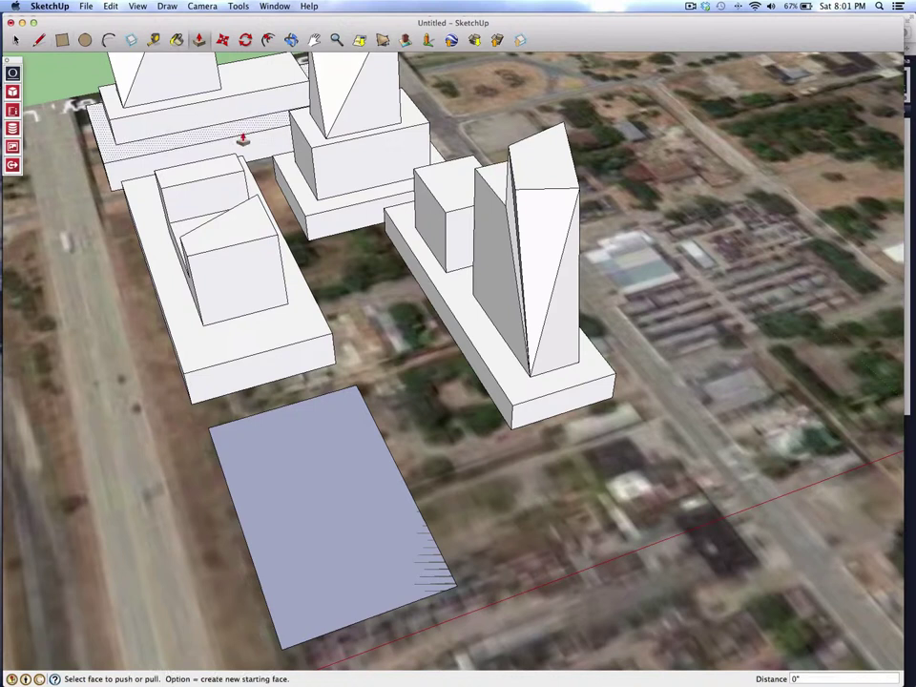
mouse_move(338, 511)
mouse_down()
mouse_move(338, 417)
mouse_move(346, 496)
mouse_up()
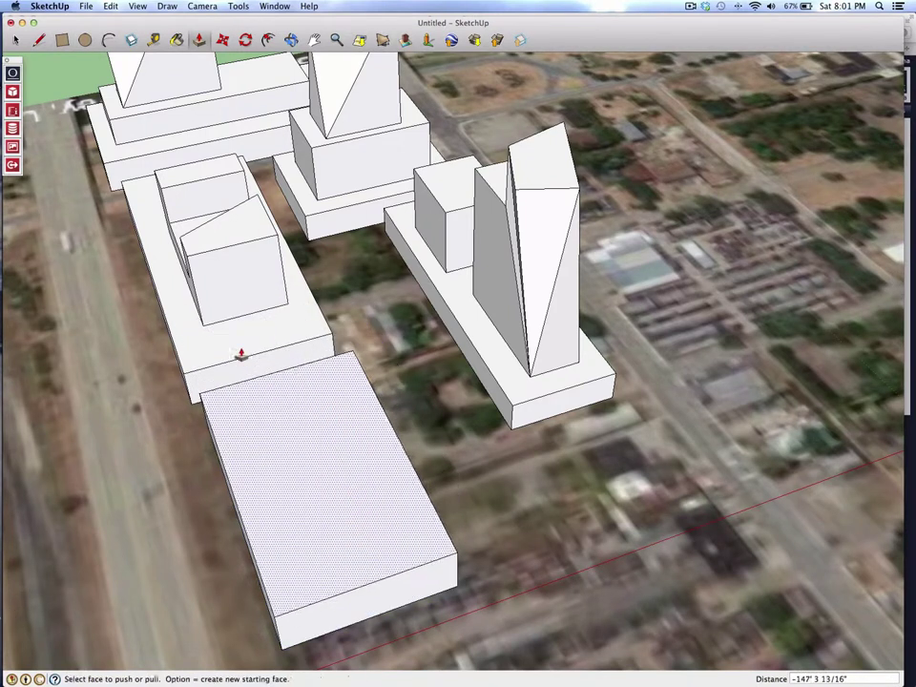
Draw a rectangle about 153' by 102' on the fifth building's base, near the third building, and pull it up about 115'.
click(63, 40)
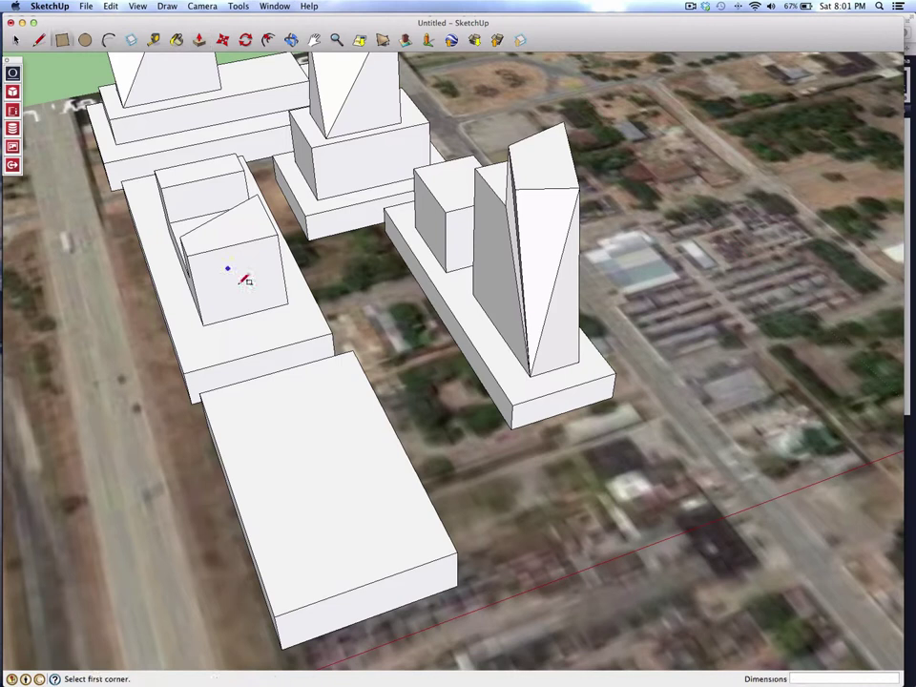
click(246, 412)
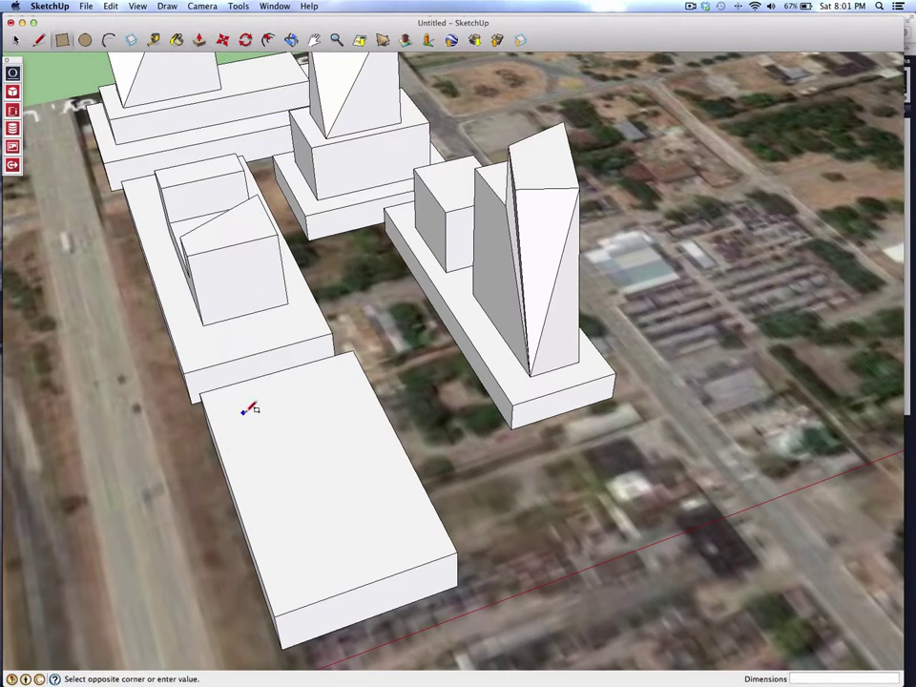
click(375, 432)
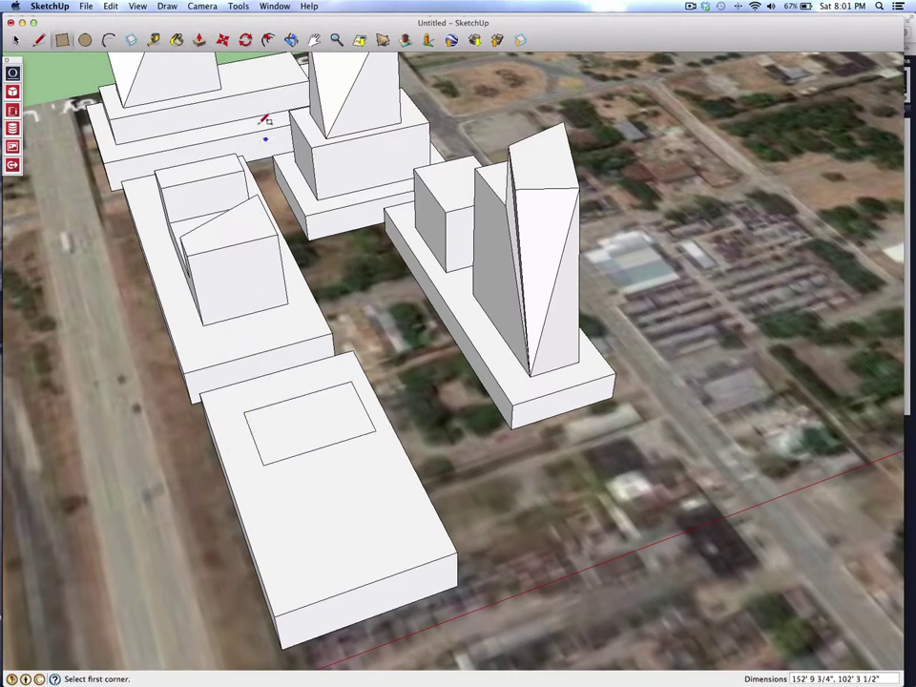
click(200, 40)
drag(328, 403, 325, 336)
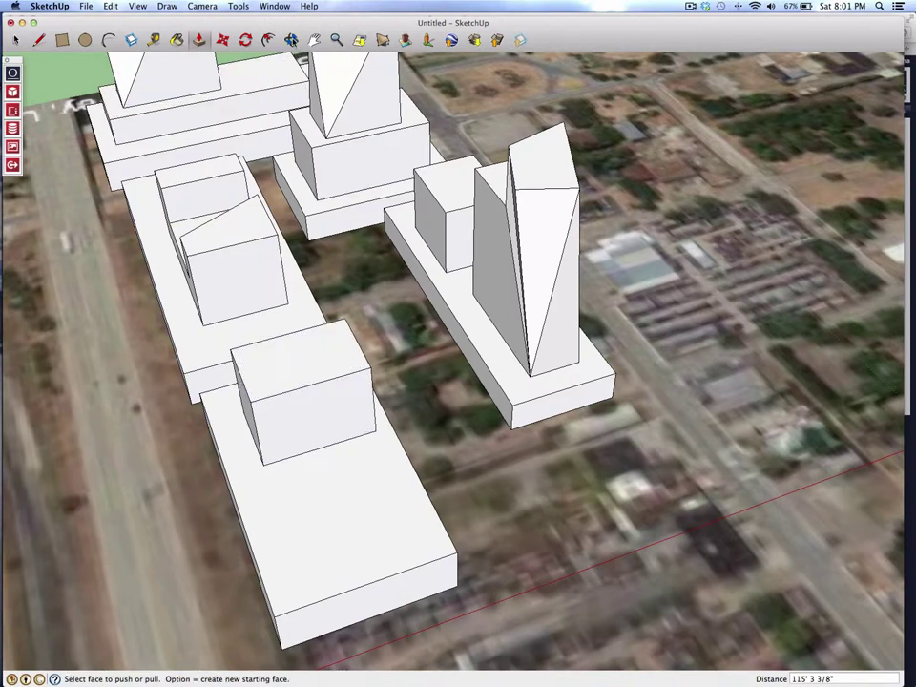
Draw a ground rectangle about 485' by 161' beyond the fourth building, along the street, and extrude it about 56' 7" into a base.
click(291, 39)
drag(319, 171, 251, 265)
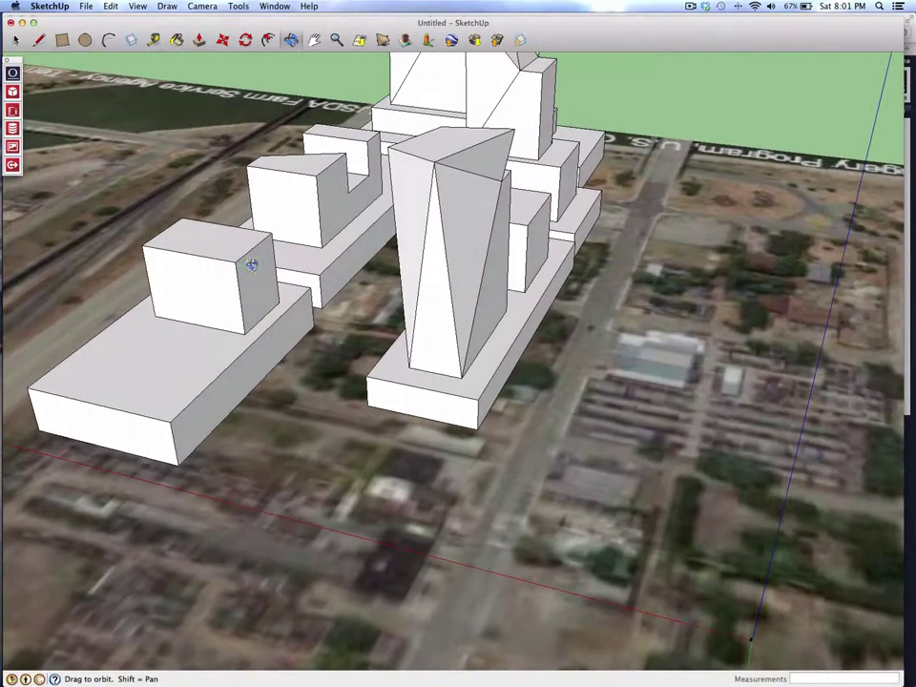
click(314, 39)
drag(382, 276, 436, 246)
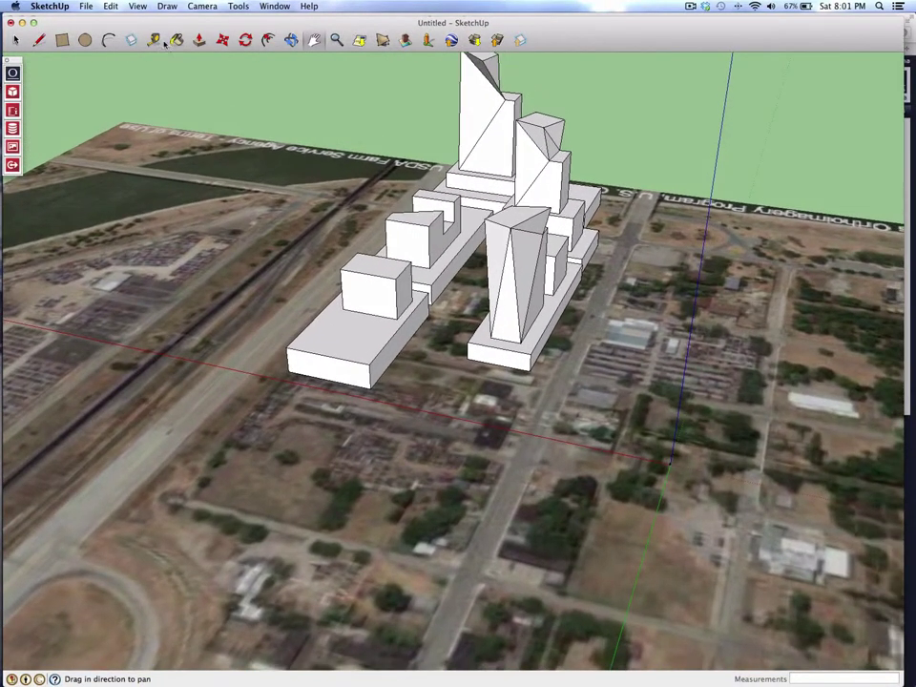
click(61, 39)
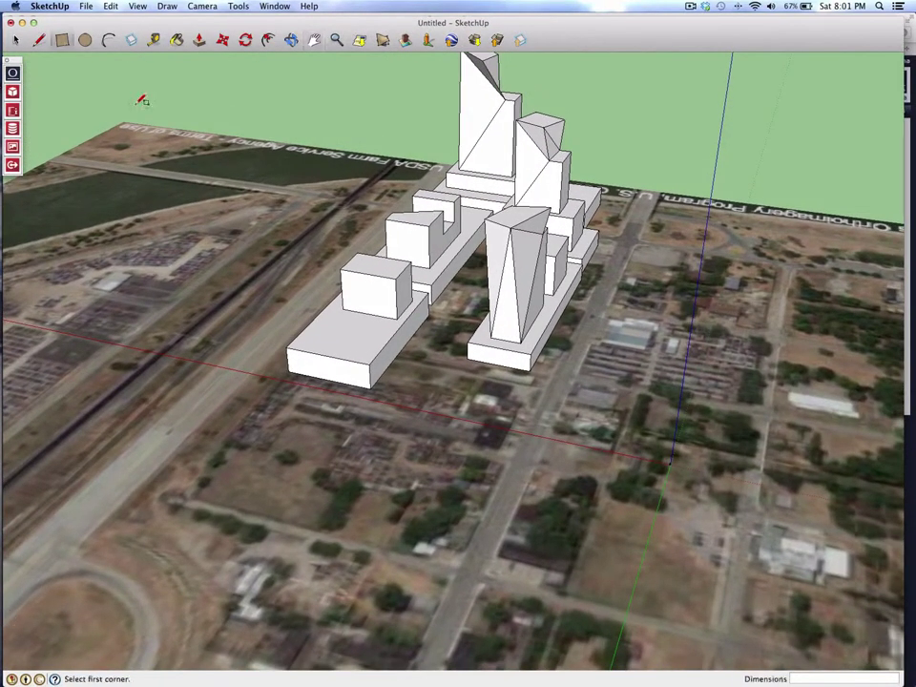
click(462, 368)
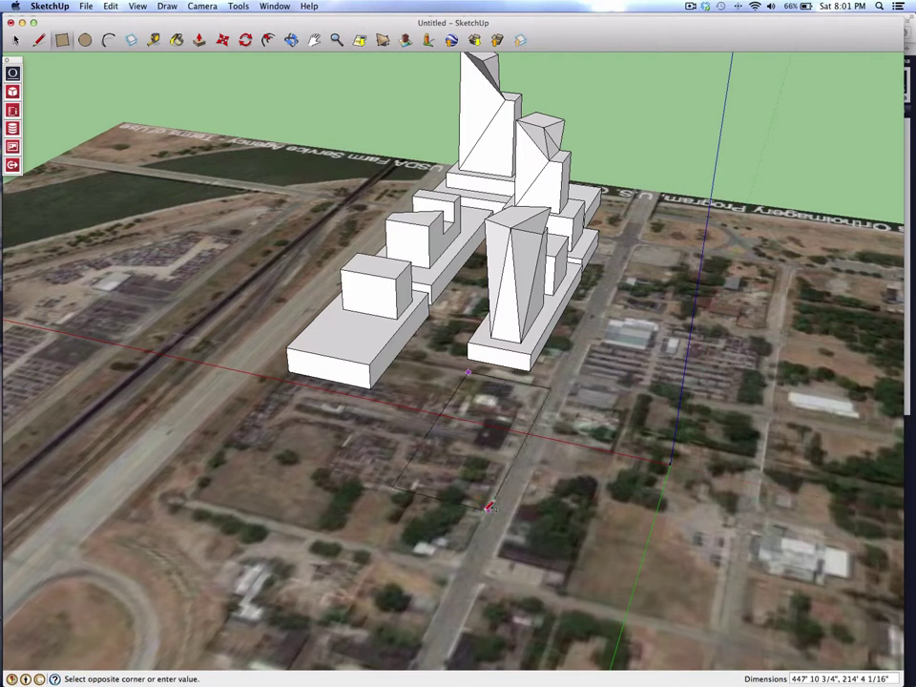
click(465, 504)
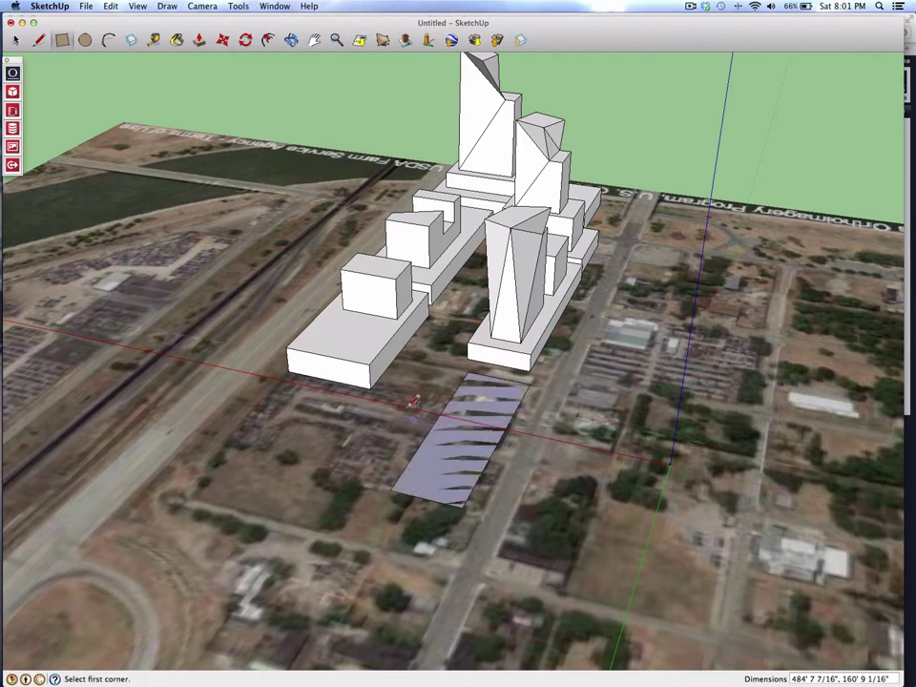
click(199, 40)
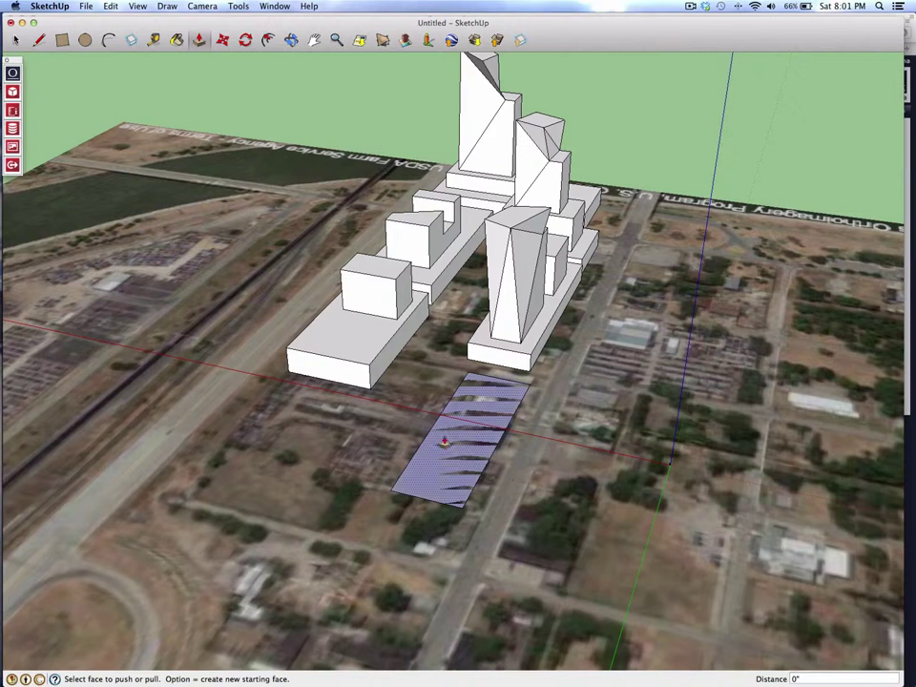
mouse_move(444, 441)
mouse_down()
mouse_move(447, 413)
mouse_move(440, 419)
mouse_up()
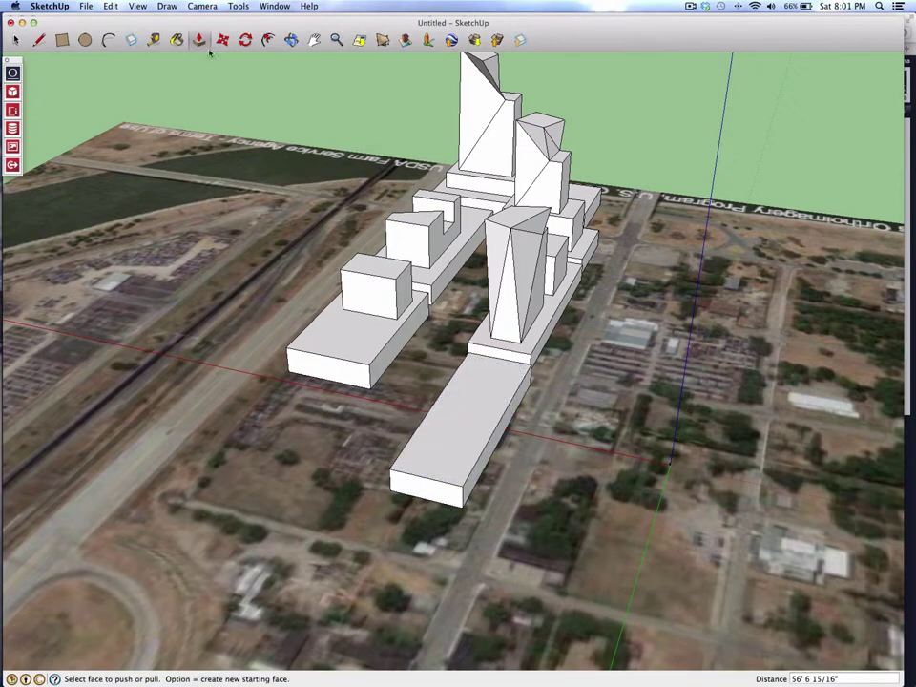
Draw a square about 109' wide on the sixth building's base, at the end near the twisted tower, and pull it up about 96'.
click(62, 41)
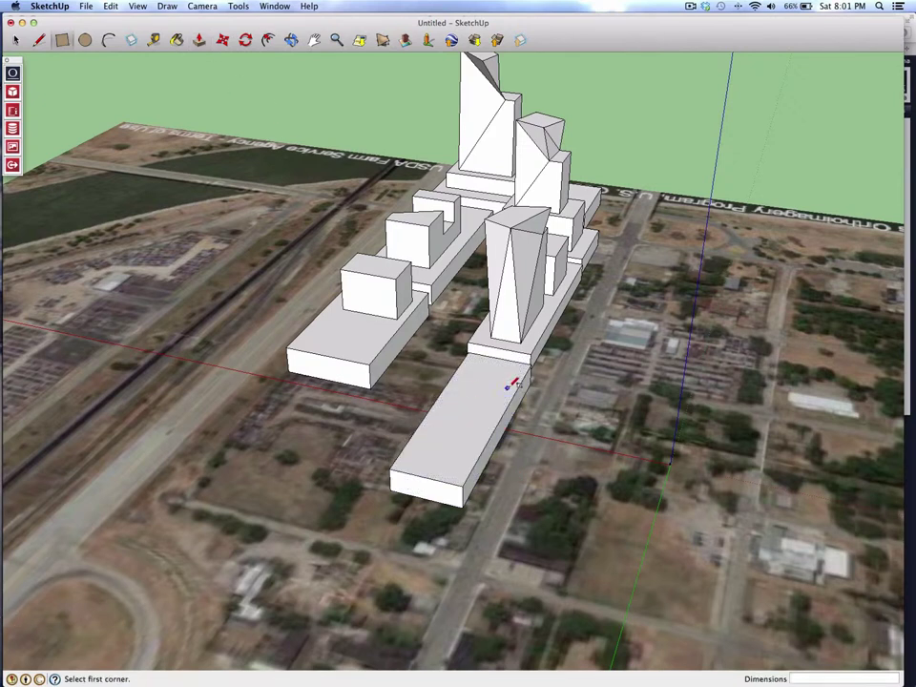
click(472, 364)
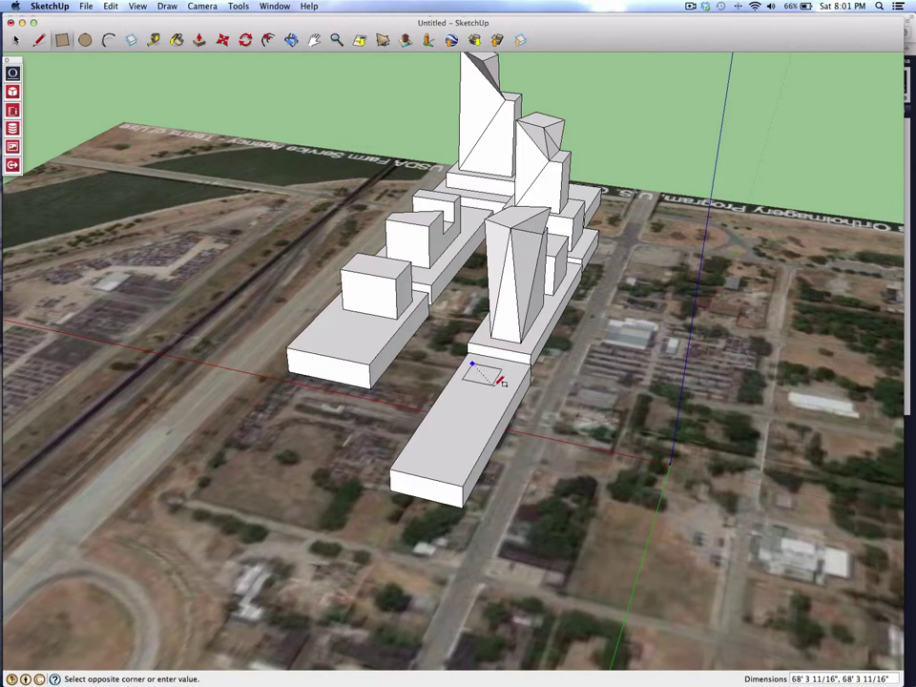
click(512, 391)
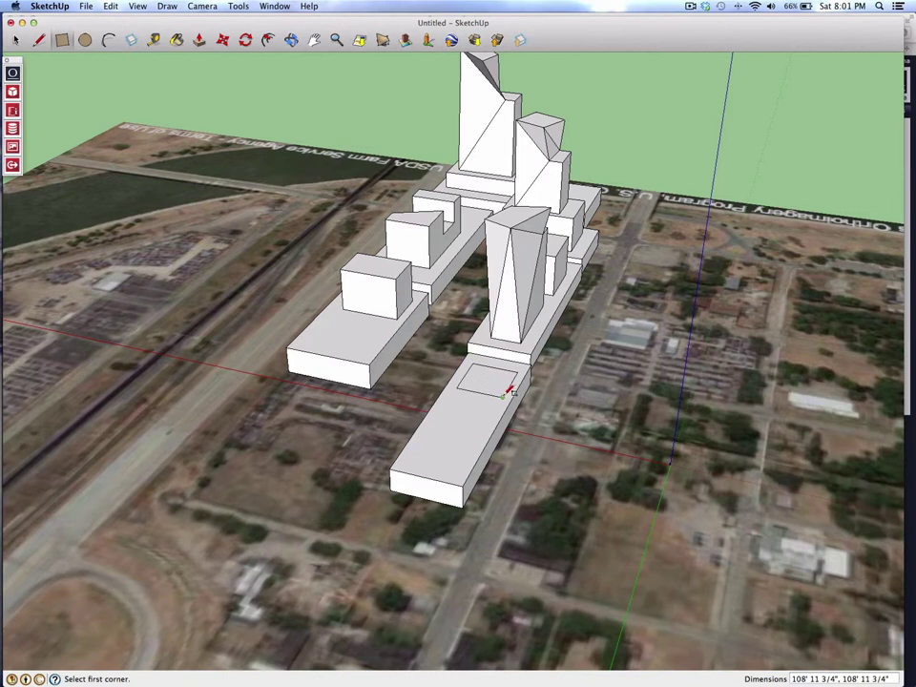
click(200, 40)
drag(472, 381, 476, 336)
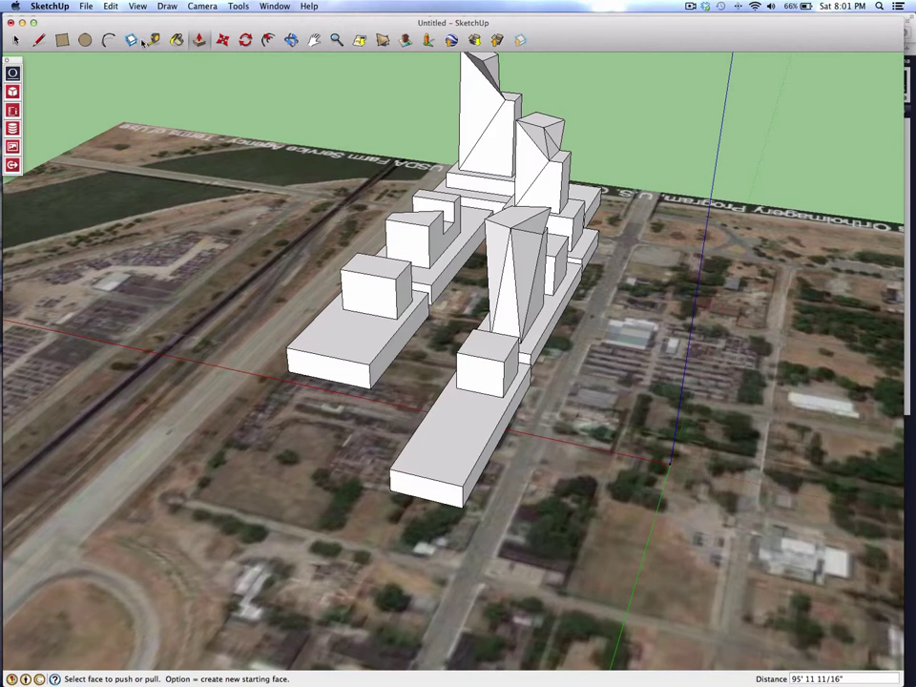
Draw a rectangle about 152' by 106' at the free end of the sixth building's base and pull it up about 113'.
click(61, 40)
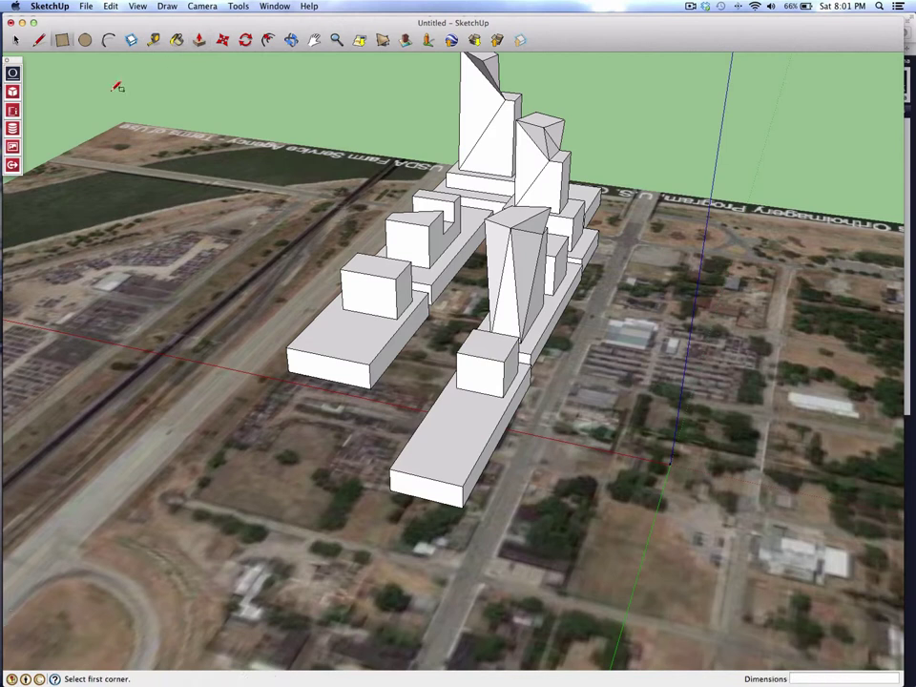
click(438, 424)
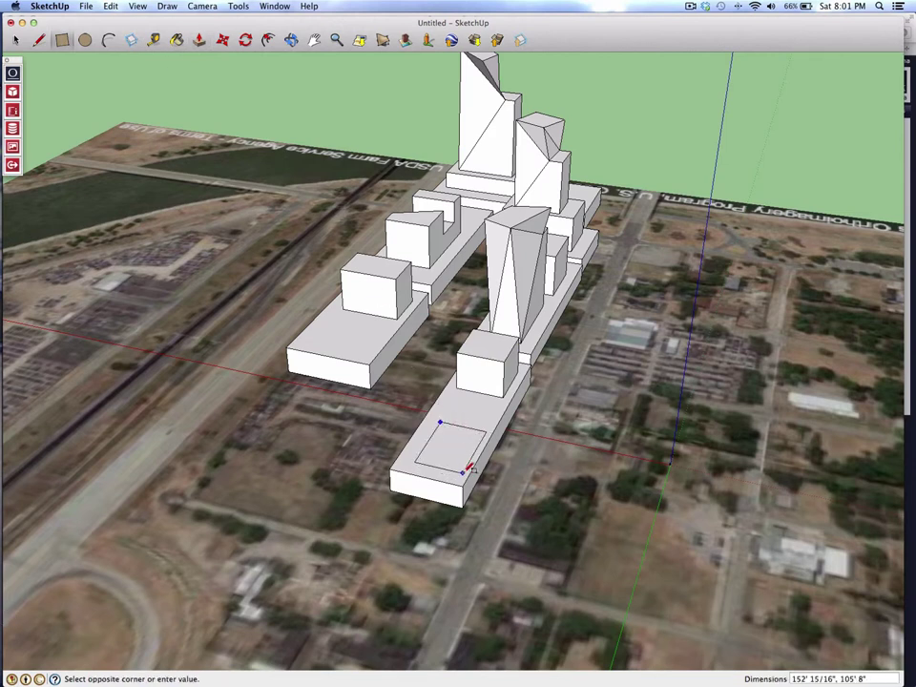
click(465, 469)
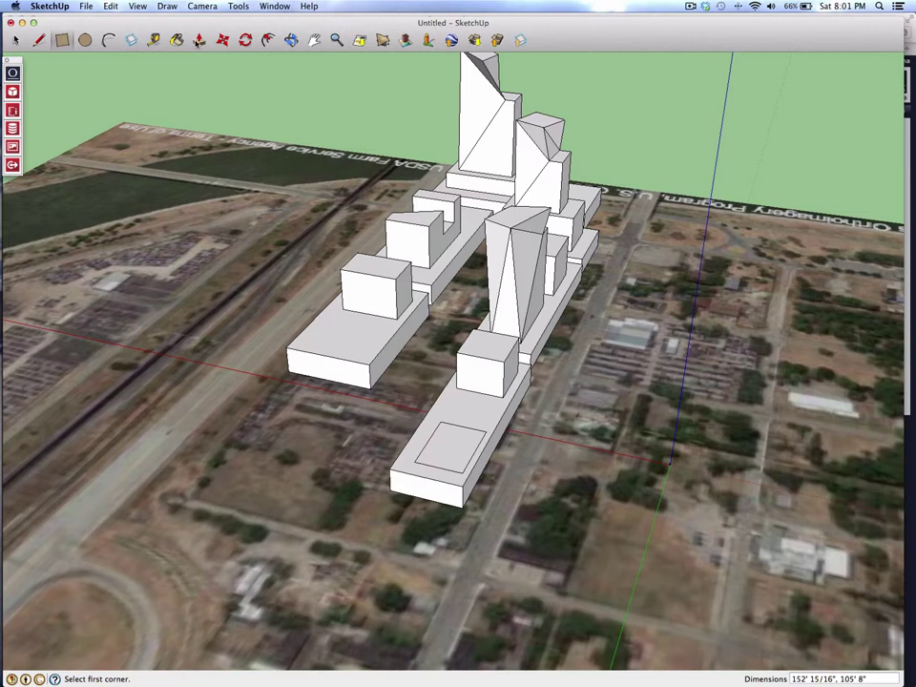
key(p)
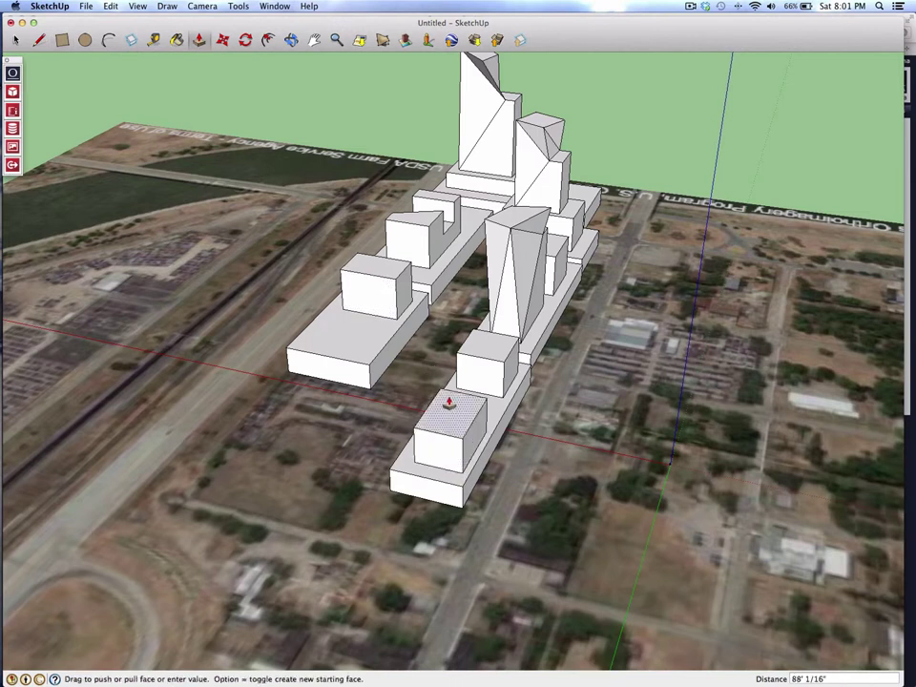
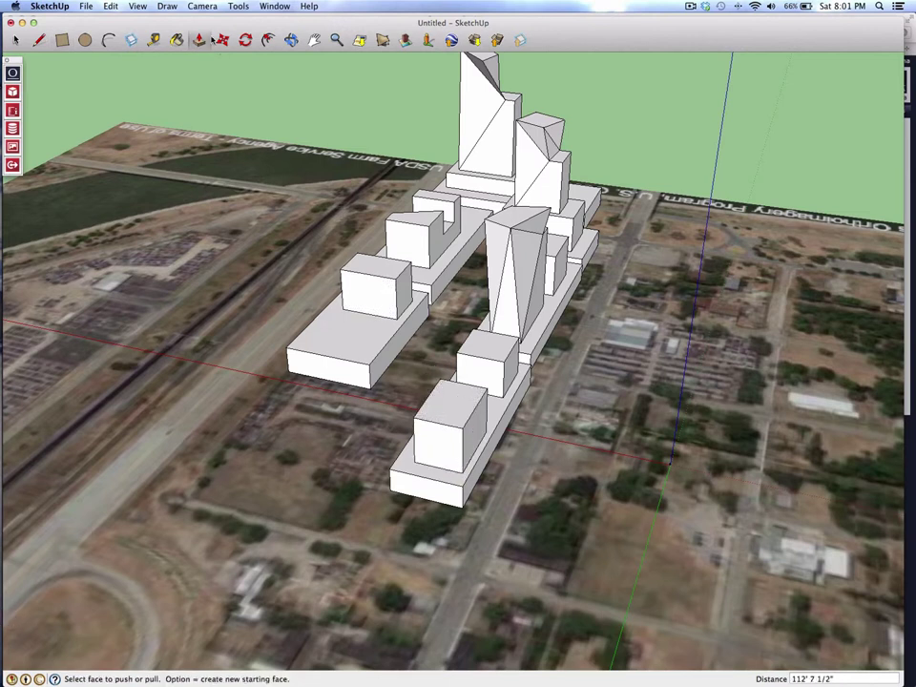
Draw a ground rectangle about 363' by 204' beyond the fifth building, beside the highway, and extrude it about 65' into a base.
middle_drag(458, 220, 593, 224)
click(63, 40)
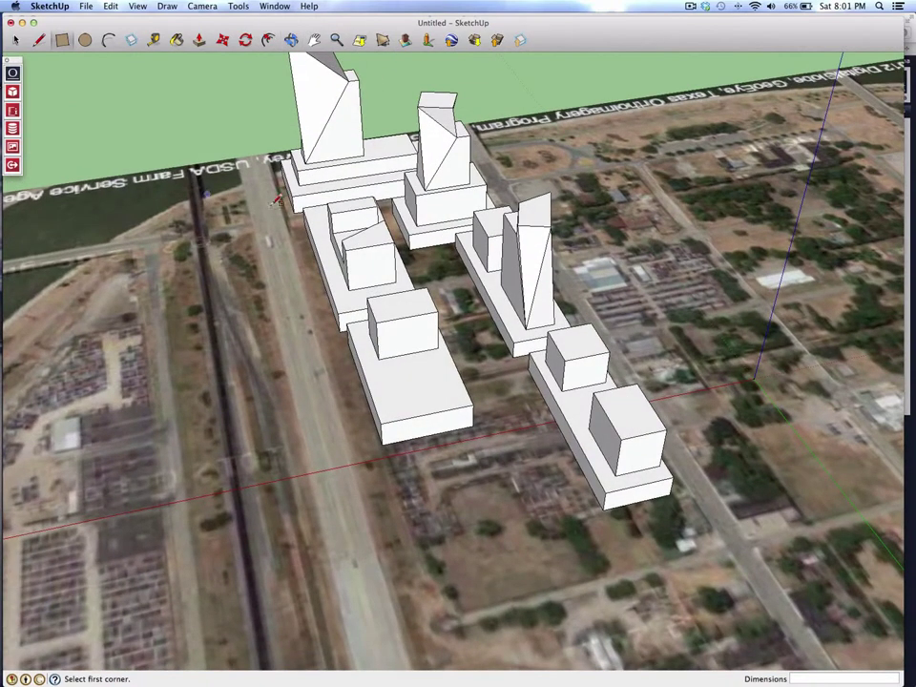
click(386, 463)
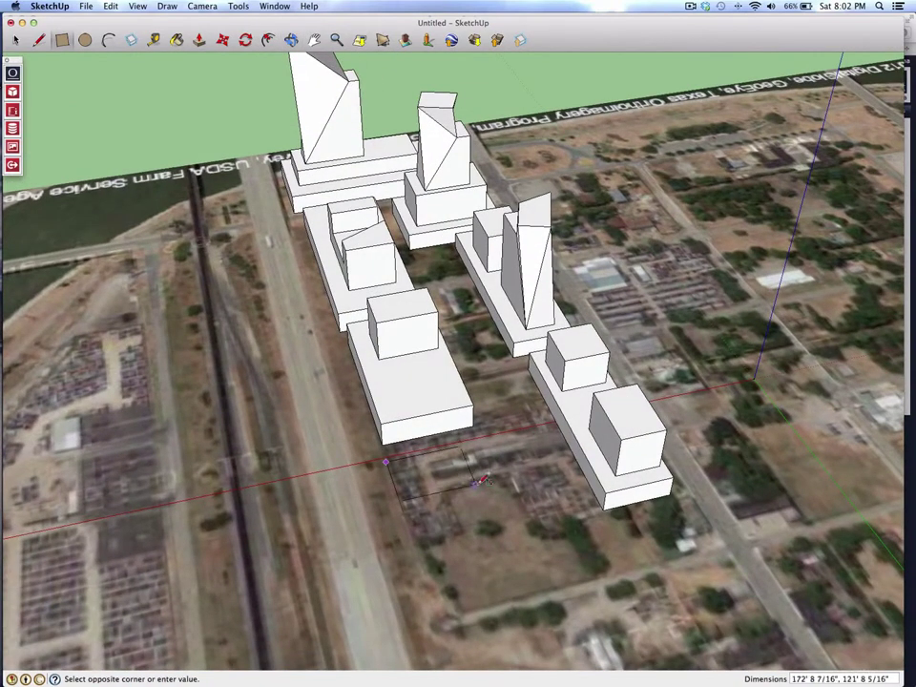
click(563, 491)
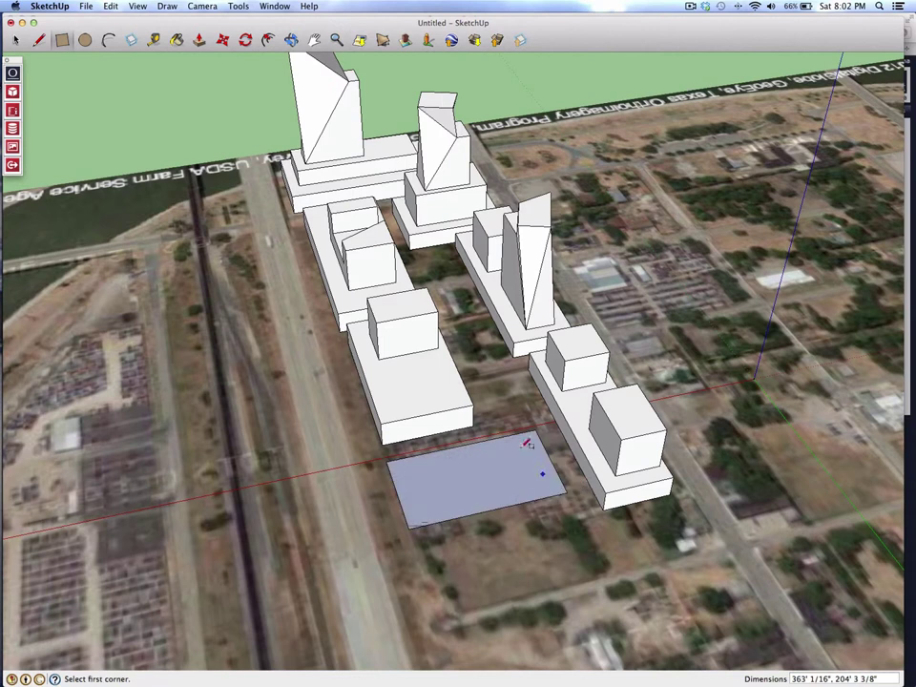
click(200, 39)
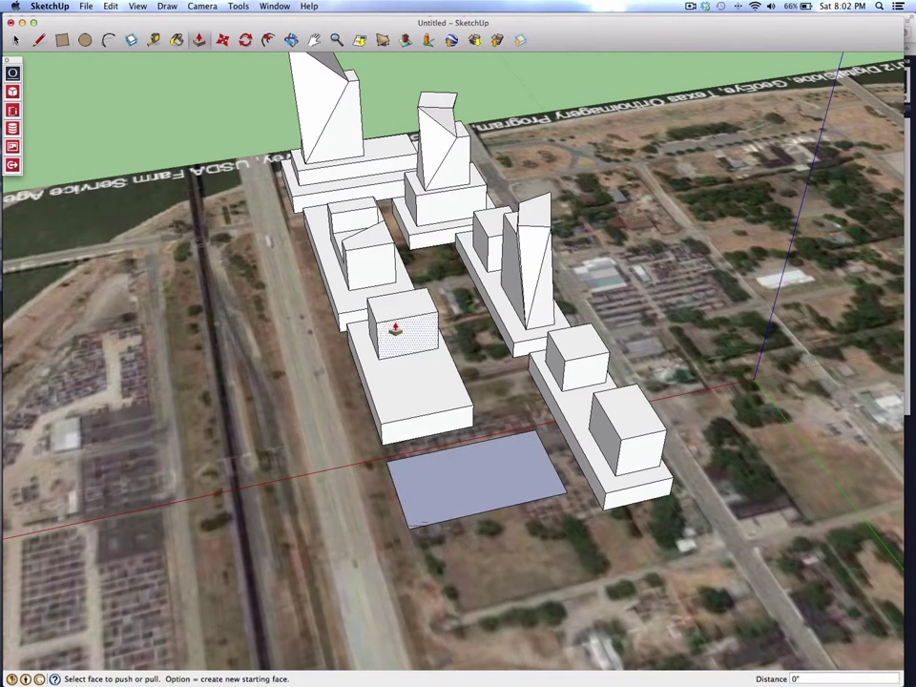
drag(483, 477, 483, 448)
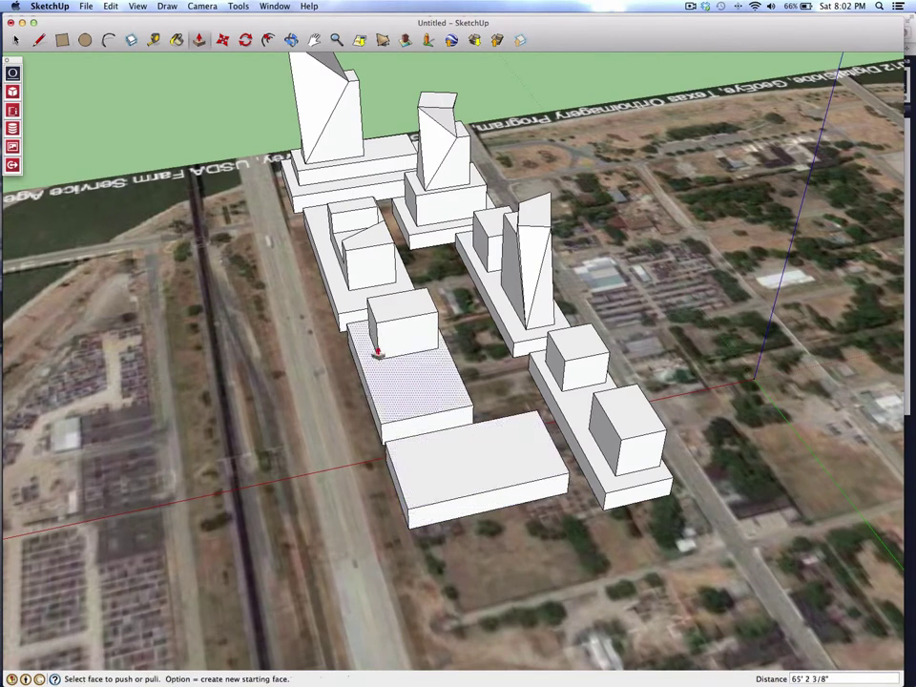
Draw a rectangle about 97' by 83' on the seventh building's base, near its inner back corner, and pull it up into a tower.
click(63, 40)
click(497, 429)
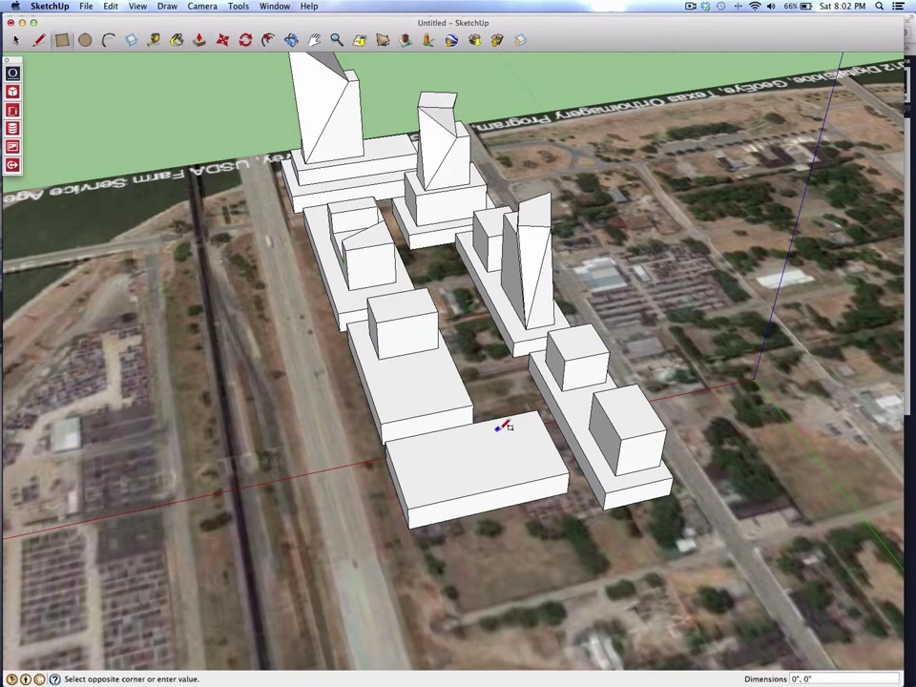
click(547, 457)
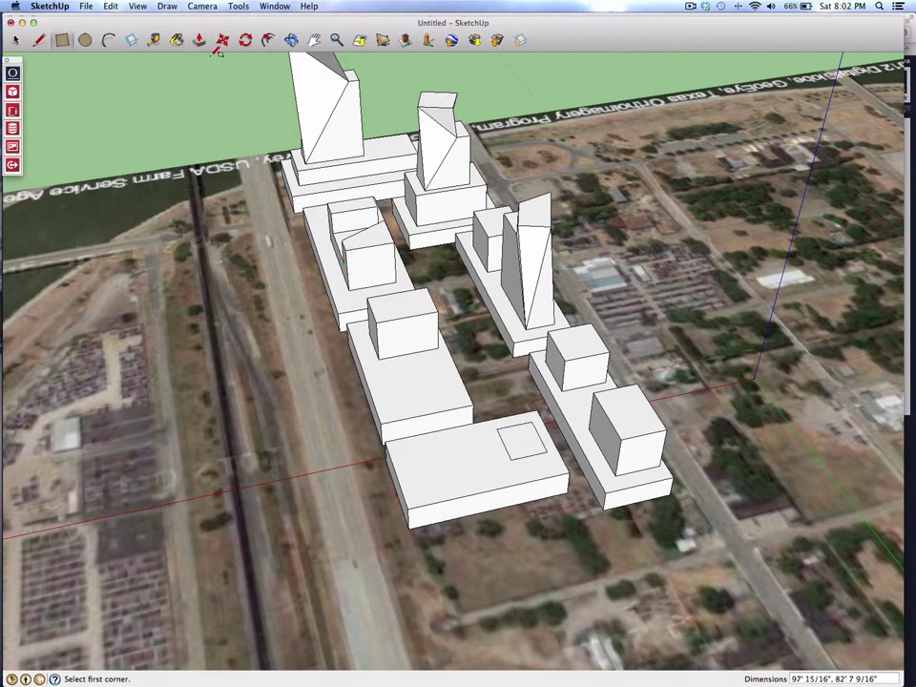
key(p)
drag(516, 431, 527, 360)
Draw a ground rectangle about 630' by 190' between the street and the loop ramp, and extrude it into a low base.
click(291, 40)
drag(458, 267, 398, 52)
click(314, 39)
drag(525, 129, 454, 259)
scroll(452, 260, up, 5)
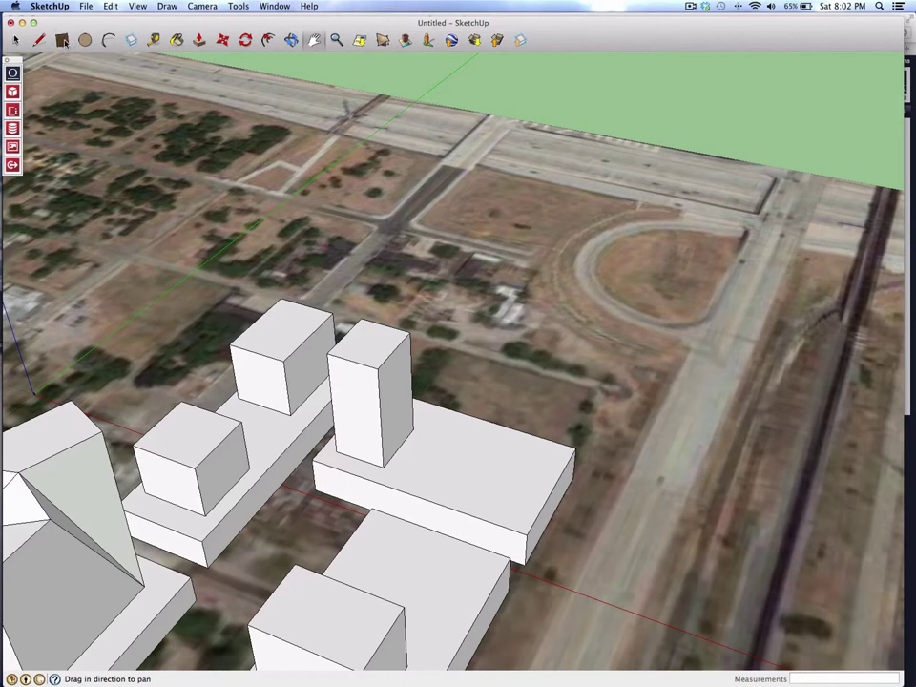
click(62, 40)
click(371, 308)
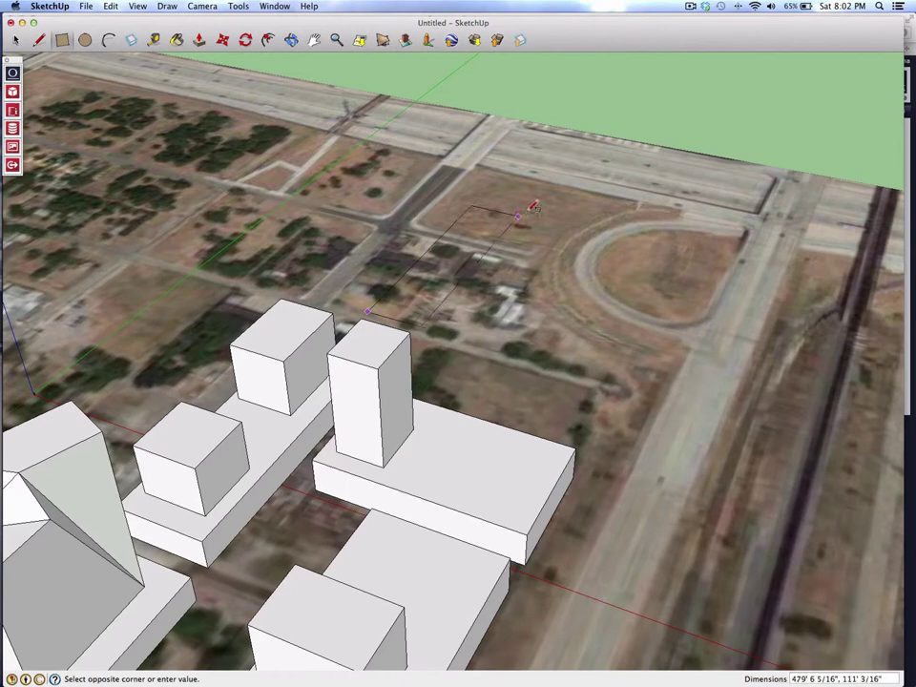
click(571, 193)
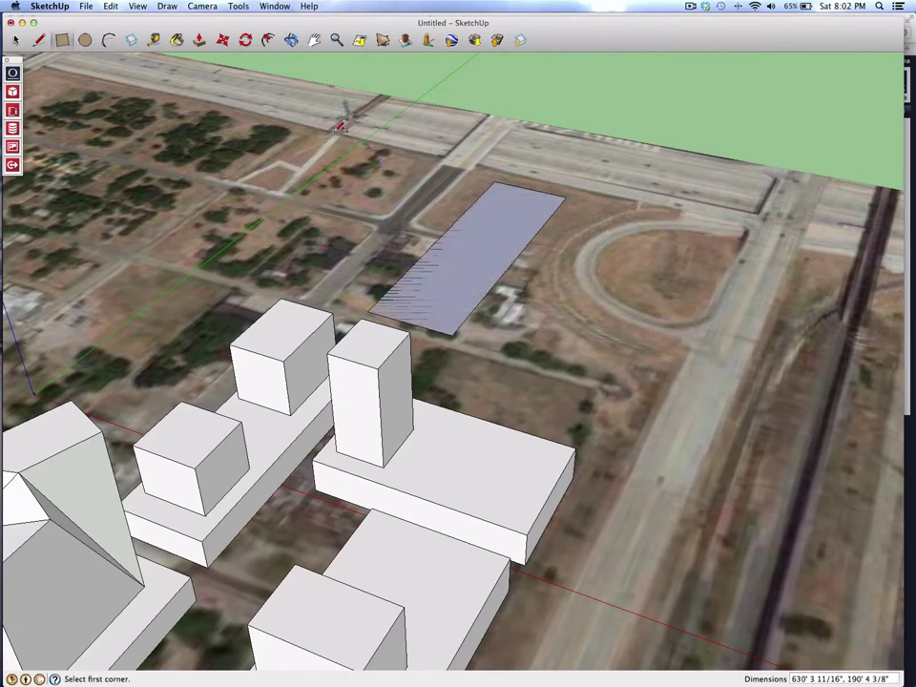
click(198, 40)
drag(460, 266, 476, 234)
Draw a rectangle about 357' by 114' on the far half of the eighth building's base and pull it up about 112'.
key(r)
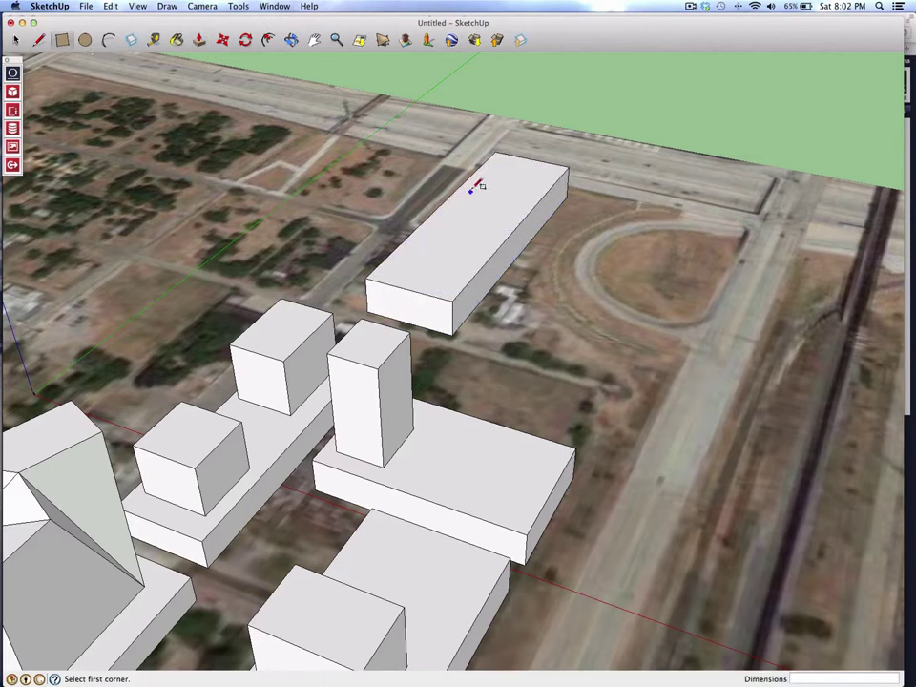
click(502, 162)
click(437, 209)
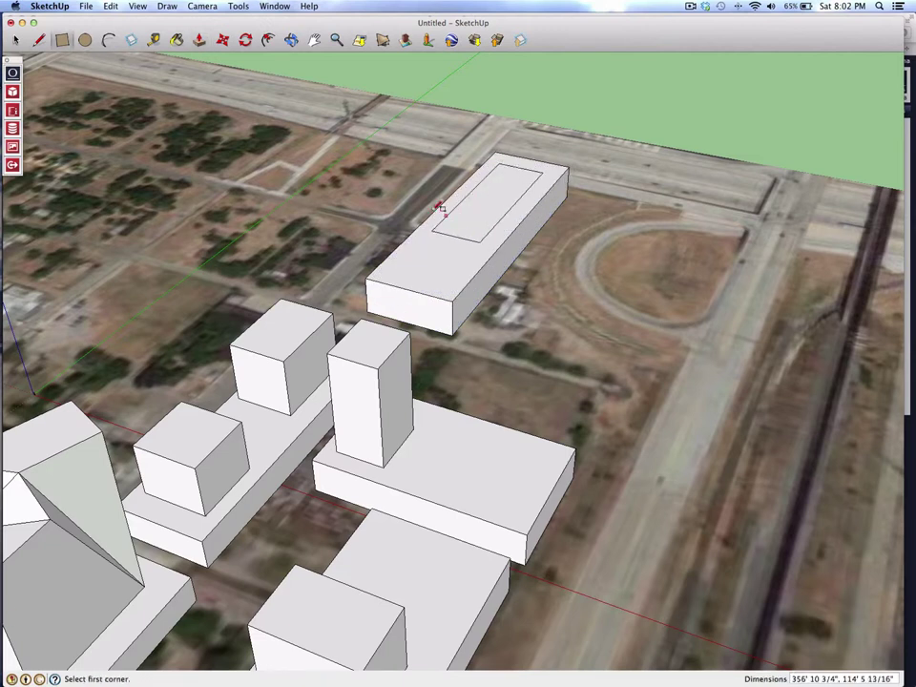
key(p)
drag(473, 195, 482, 151)
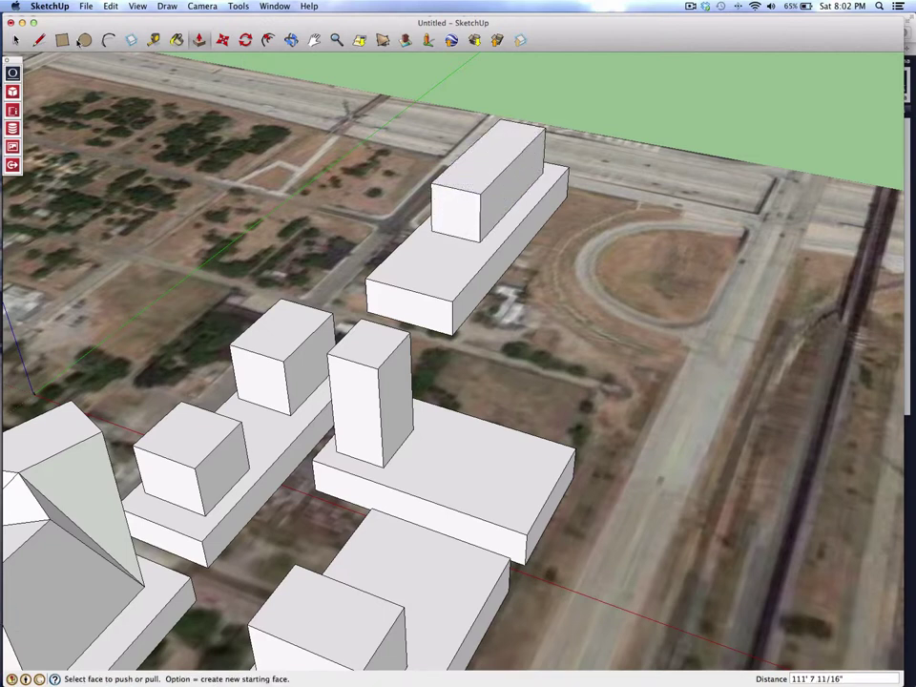
Split the eighth building's upper block roof with a diagonal line and raise the far part above the rest.
key(l)
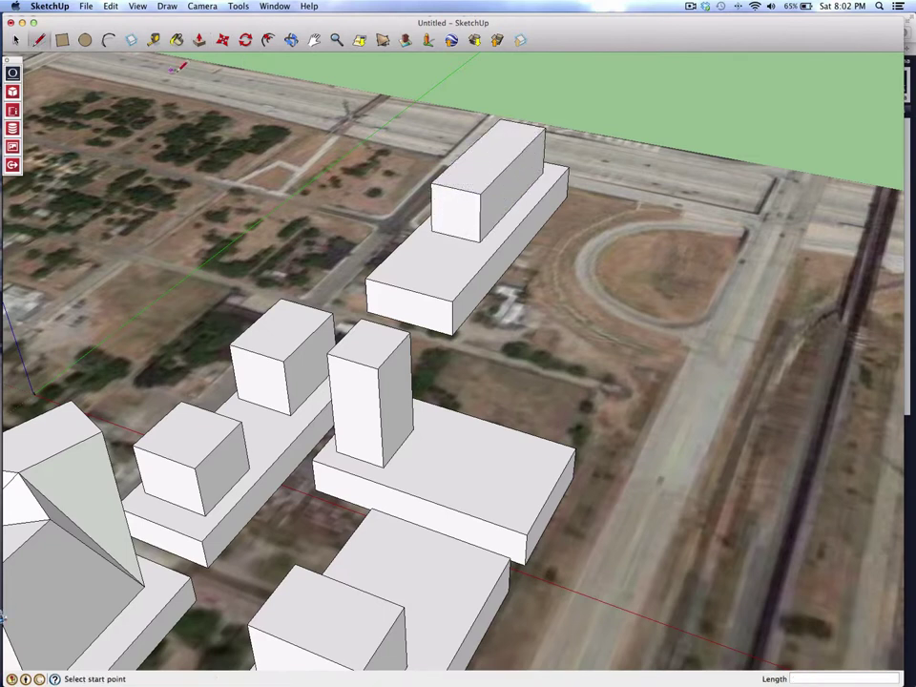
click(463, 156)
click(525, 147)
key(p)
click(500, 134)
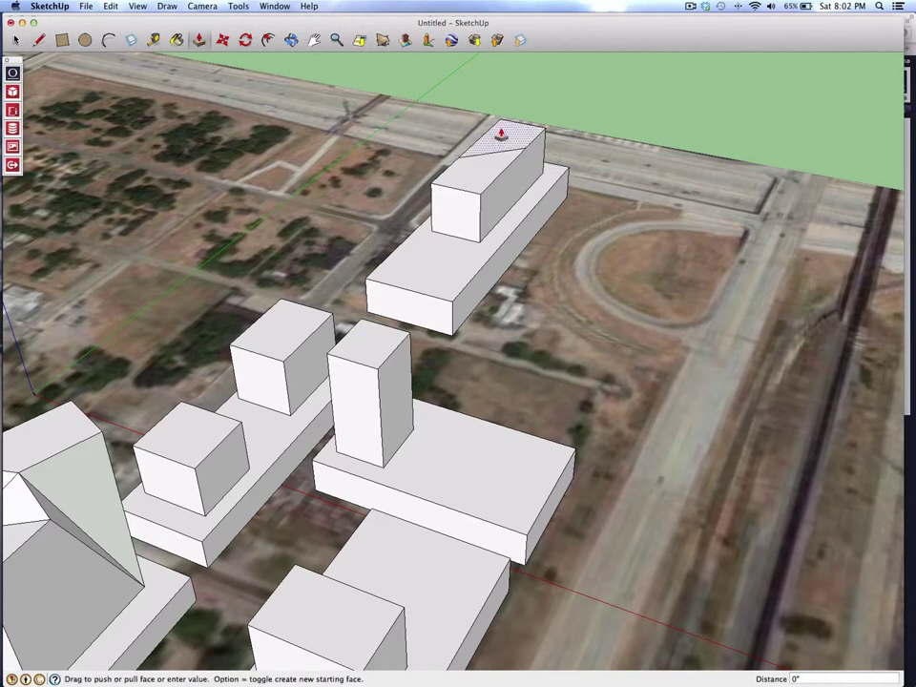
click(497, 97)
Select all eight buildings on the site together.
click(291, 39)
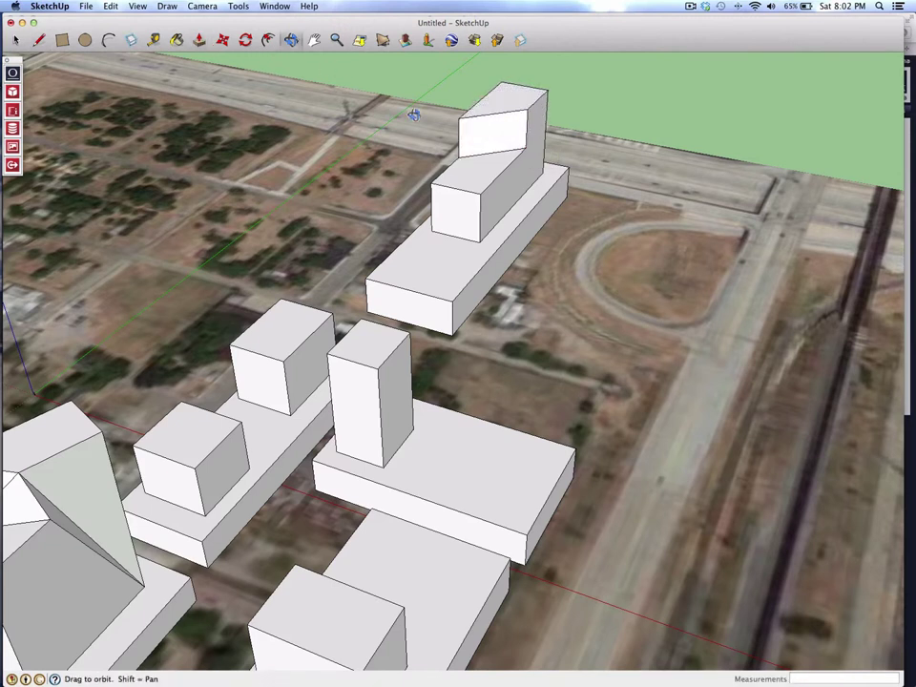
drag(413, 114, 41, 230)
drag(320, 272, 92, 234)
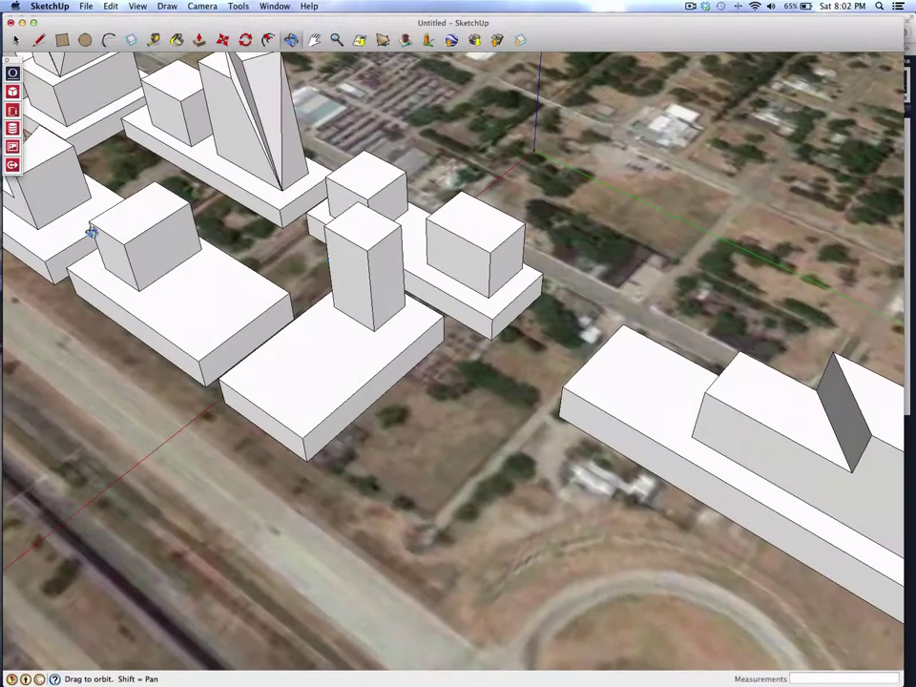
scroll(334, 250, down, 10)
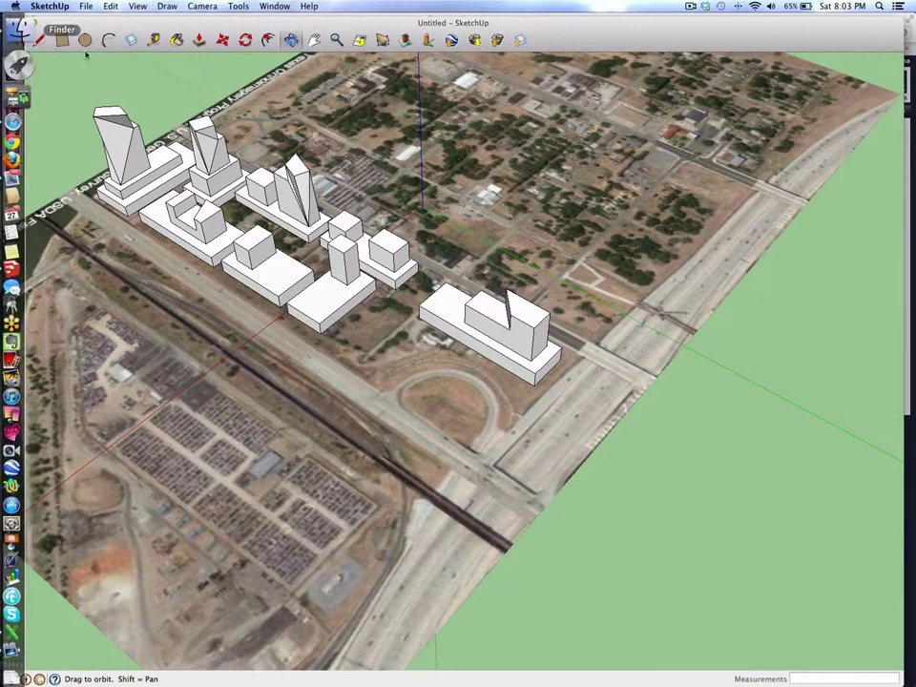
click(15, 39)
drag(57, 78, 643, 468)
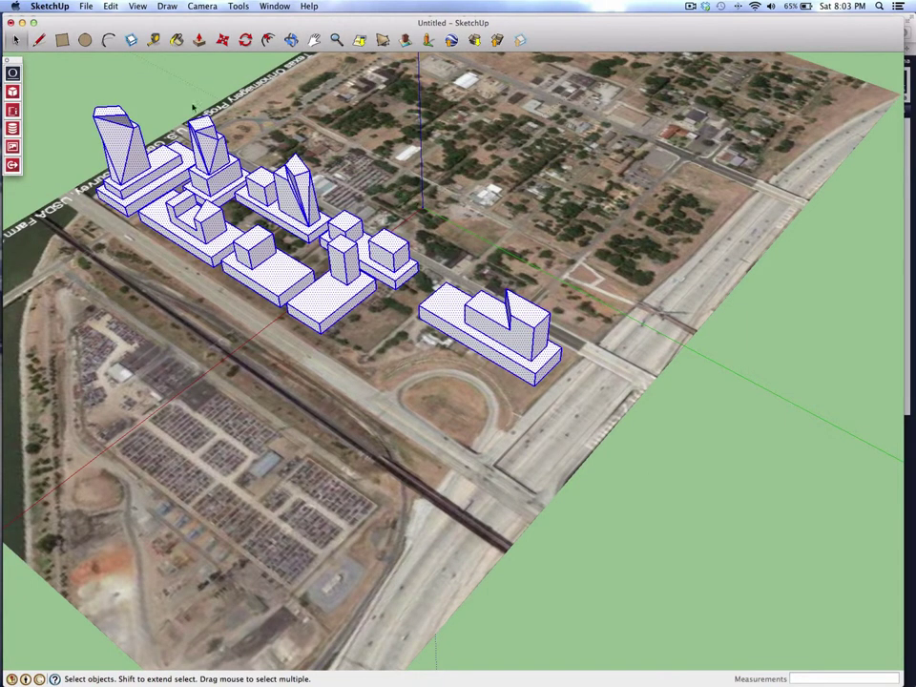
Divide the eight selected buildings into floors with a lowest floor height of 18 and a general floor height of 13.
click(246, 39)
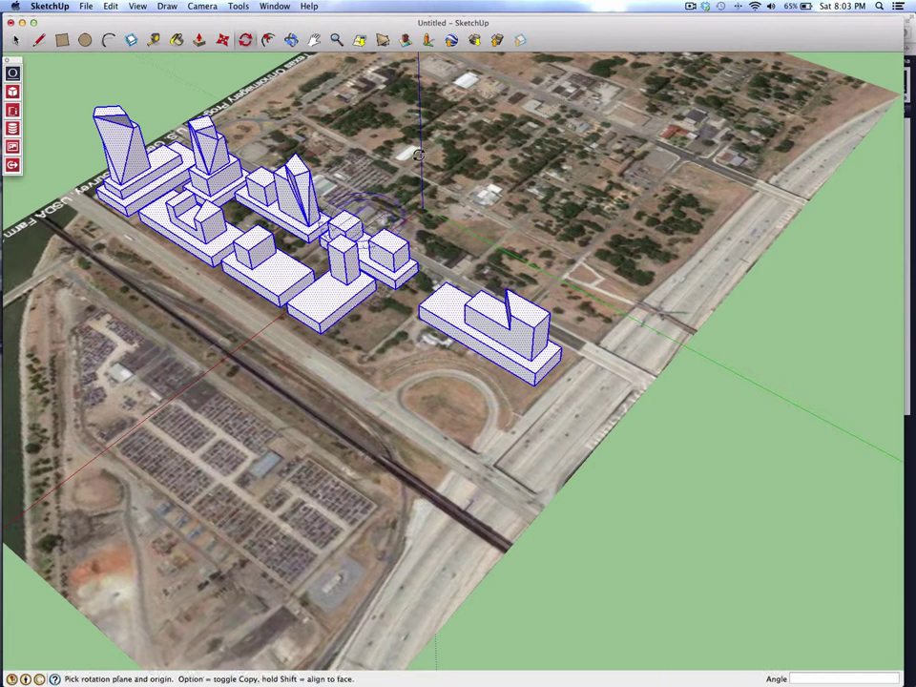
key(o)
drag(377, 203, 194, 167)
drag(13, 61, 47, 62)
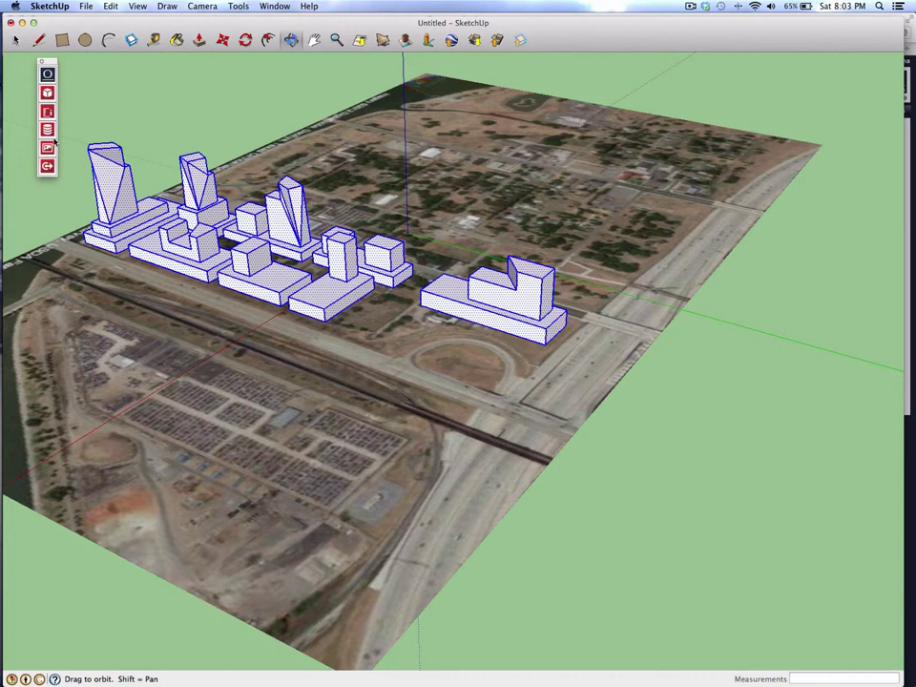
click(48, 112)
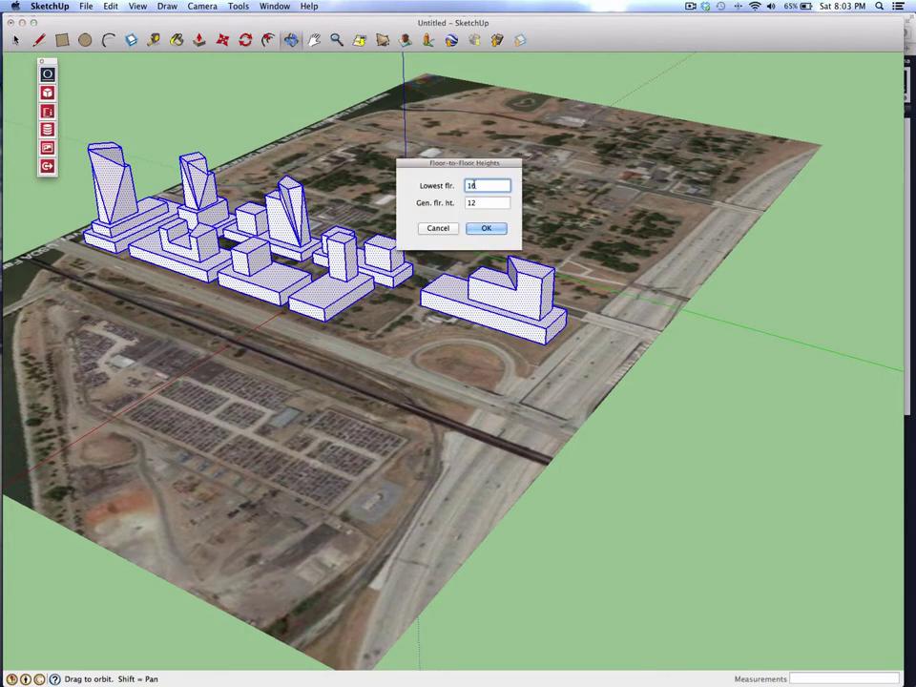
text(18)
key(Tab)
text(13)
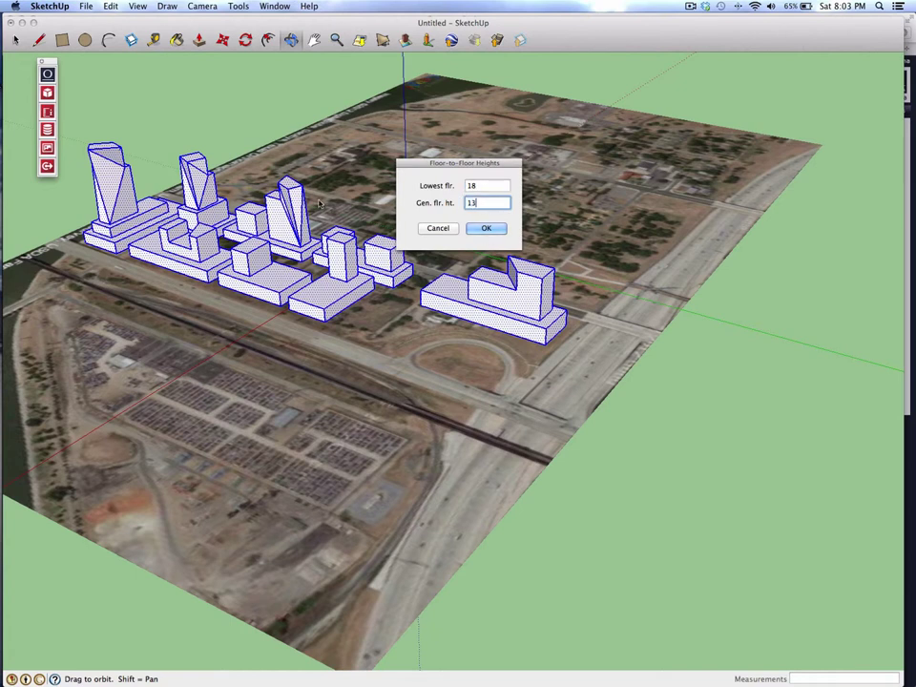
click(486, 229)
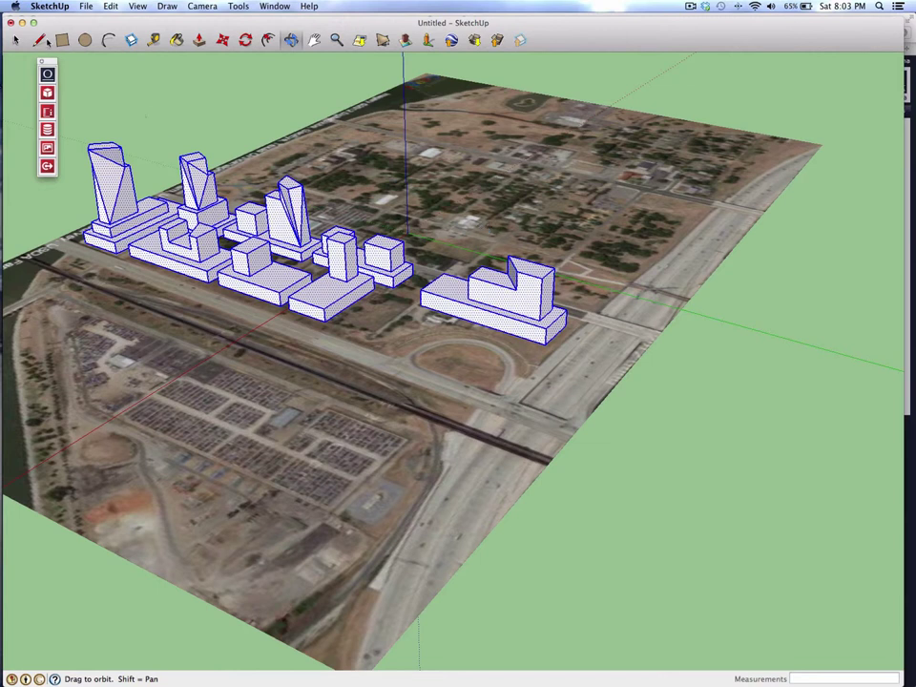
click(15, 40)
click(347, 146)
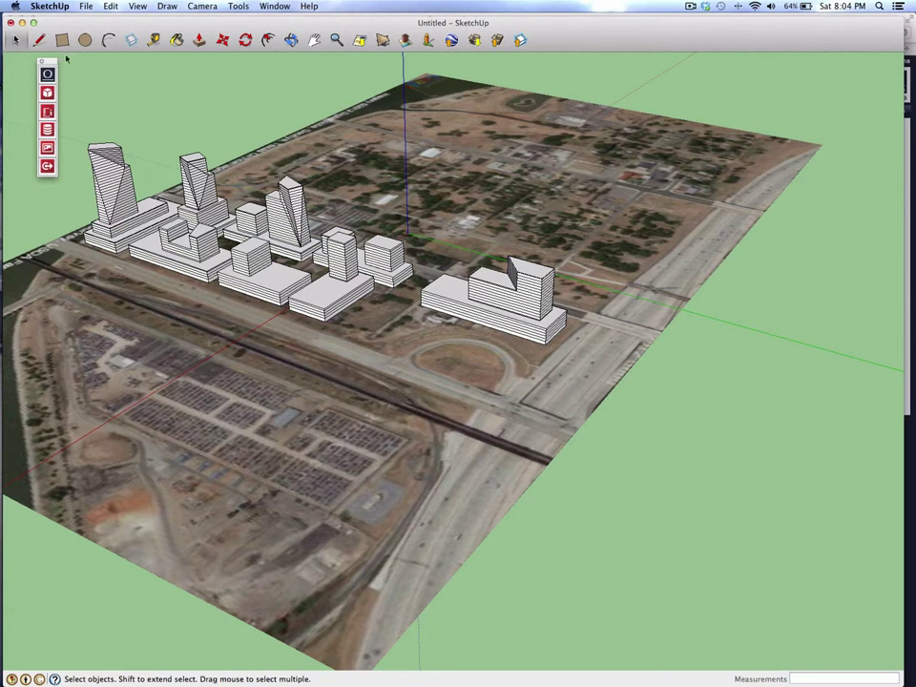
Try moving the floor slab group out of the second twisted tower.
scroll(171, 140, up, 3)
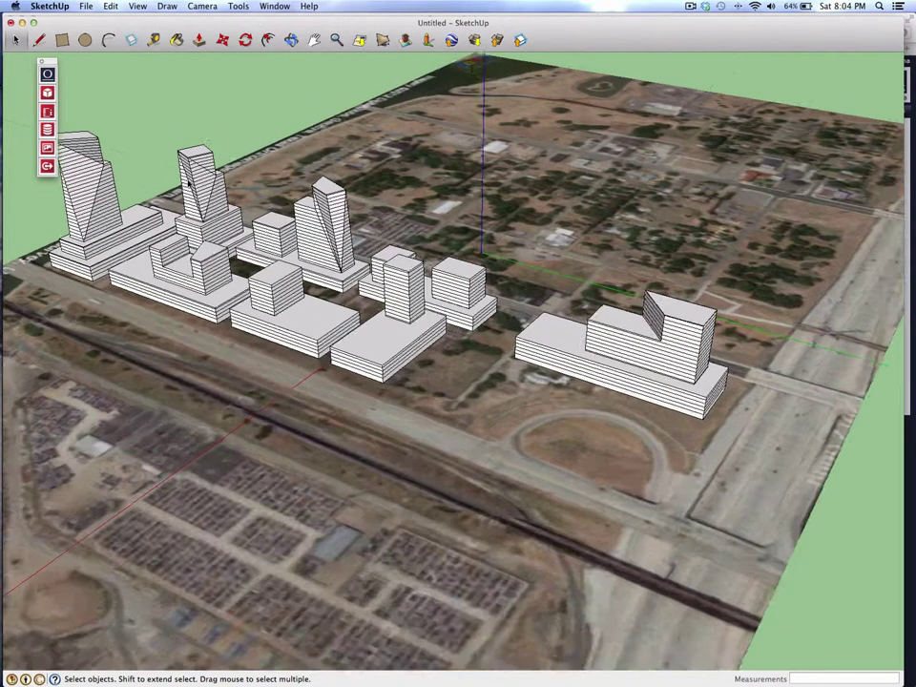
scroll(189, 181, up, 3)
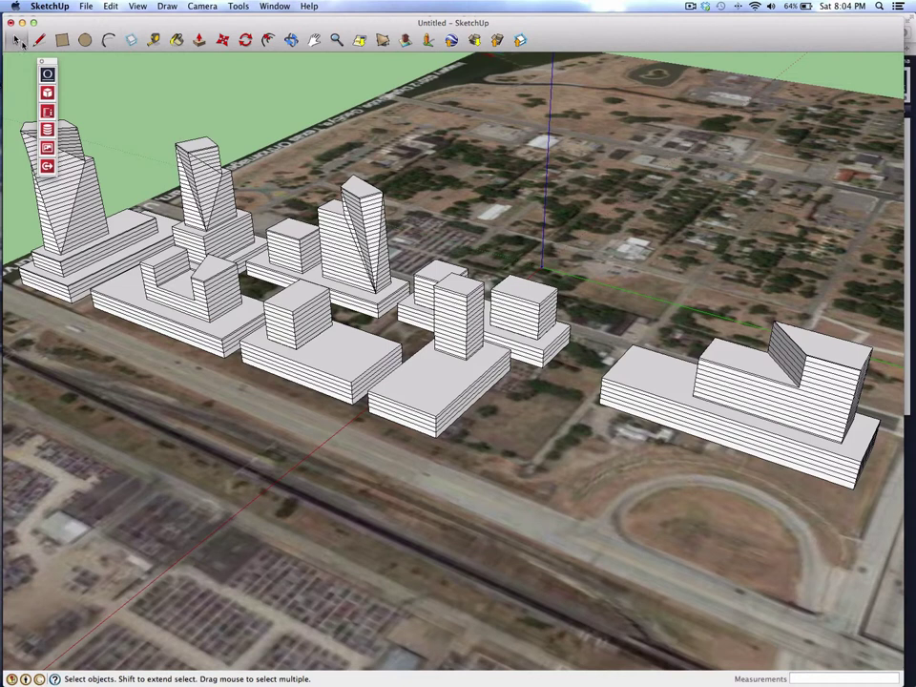
click(201, 163)
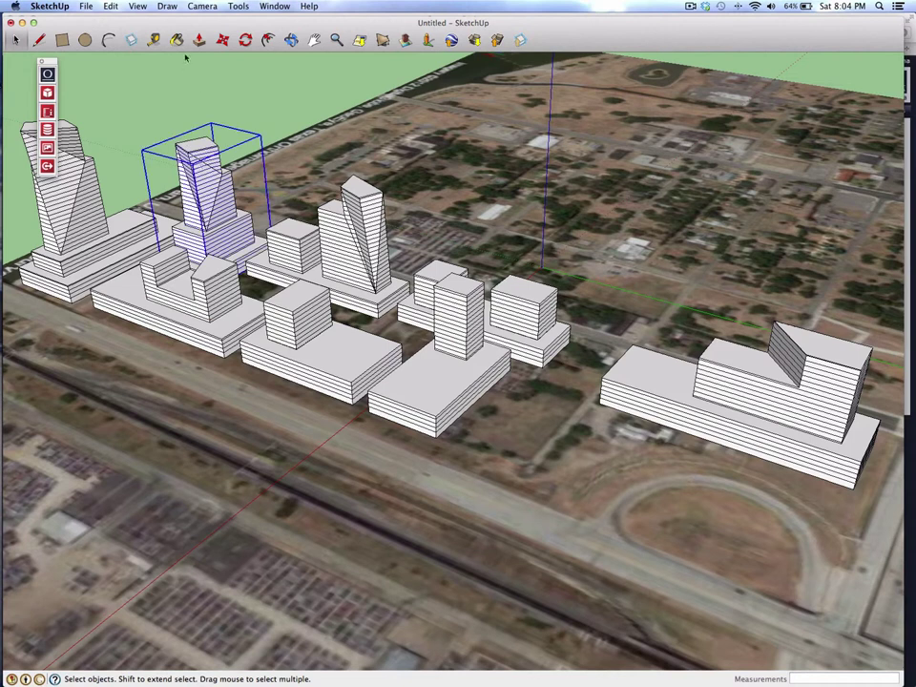
key(m)
click(204, 174)
key(alt)
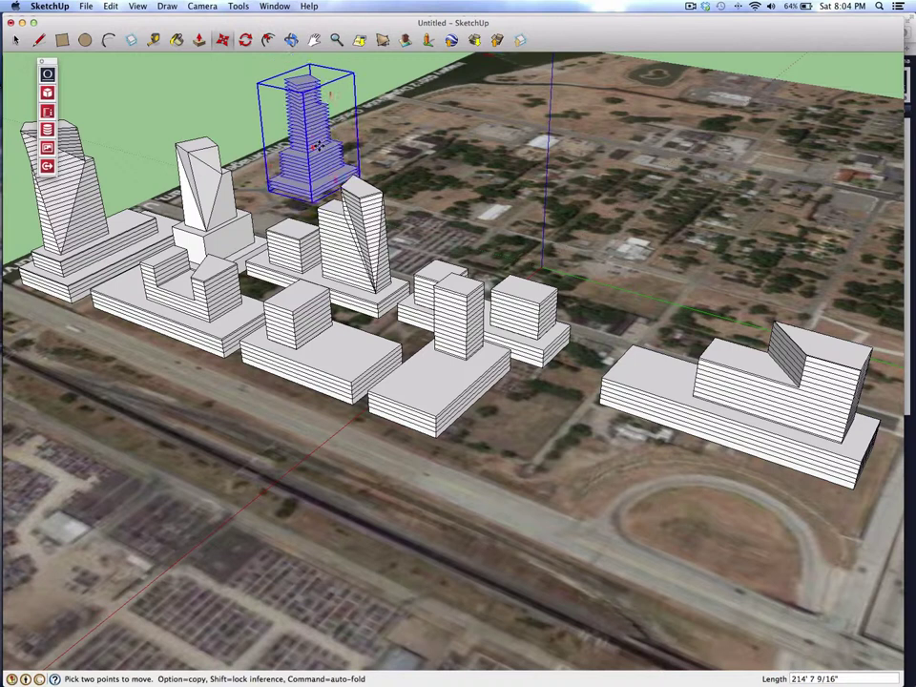
scroll(315, 145, up, 3)
scroll(315, 145, down, 5)
scroll(310, 129, up, 6)
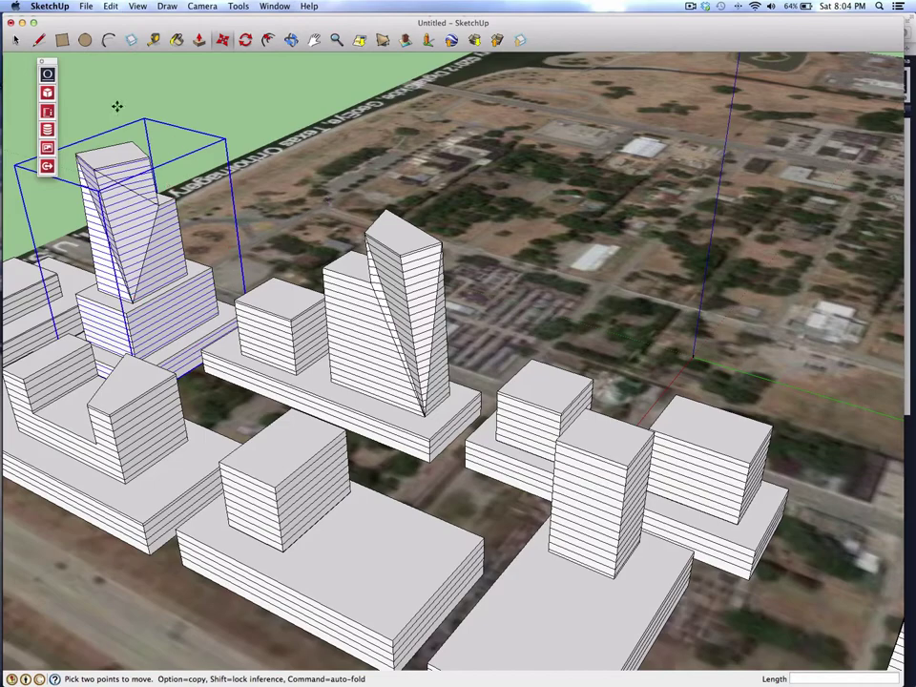
Export the BIM groups of the site to the Desktop as Study 2.xml.
click(291, 40)
drag(324, 191, 744, 394)
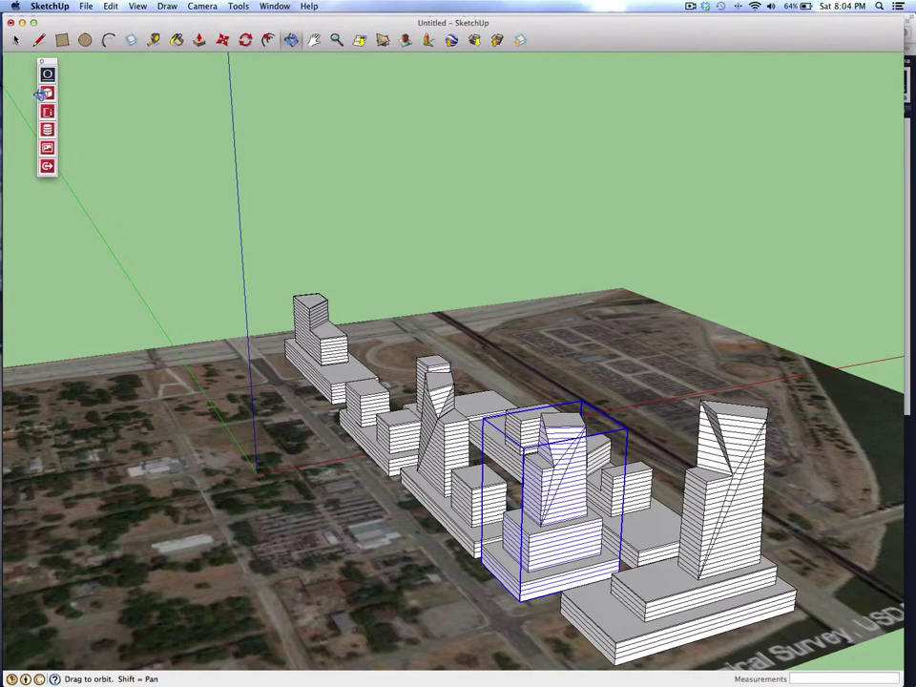
click(47, 168)
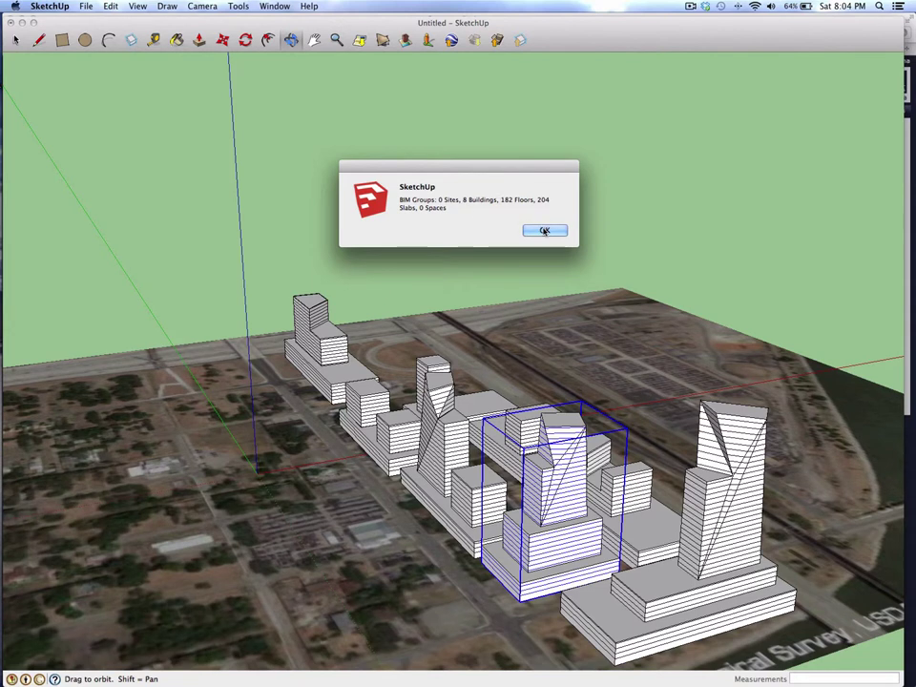
click(545, 230)
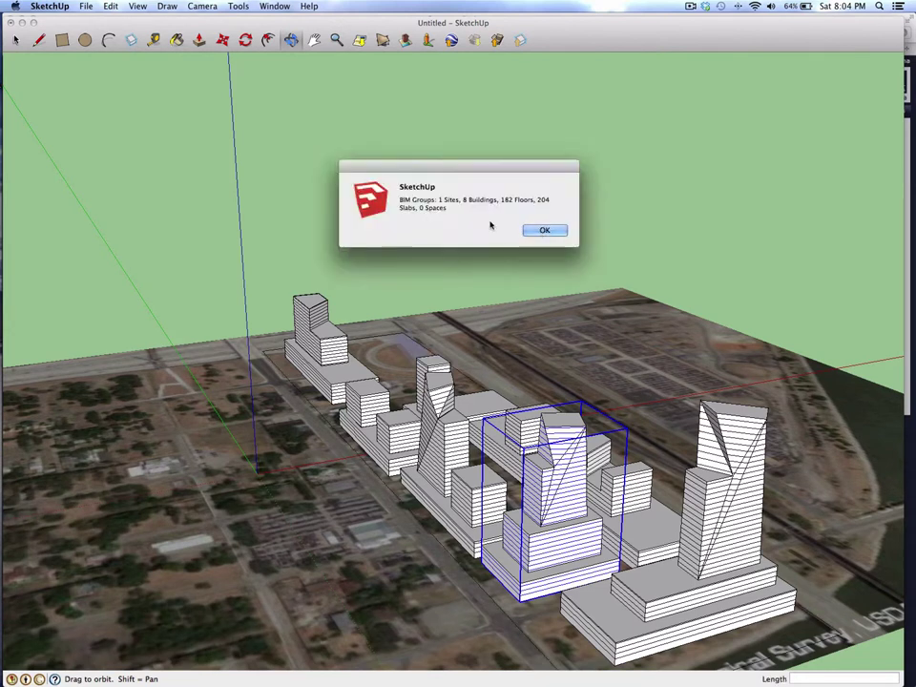
click(538, 230)
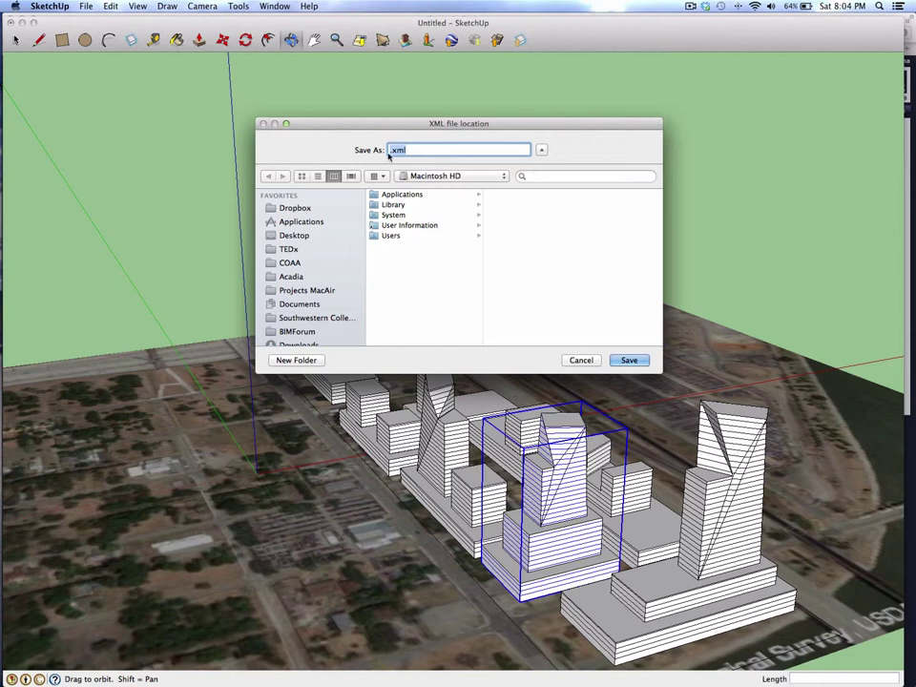
text(Studey)
key(BackSpace)
key(BackSpace)
text(y 2)
click(298, 235)
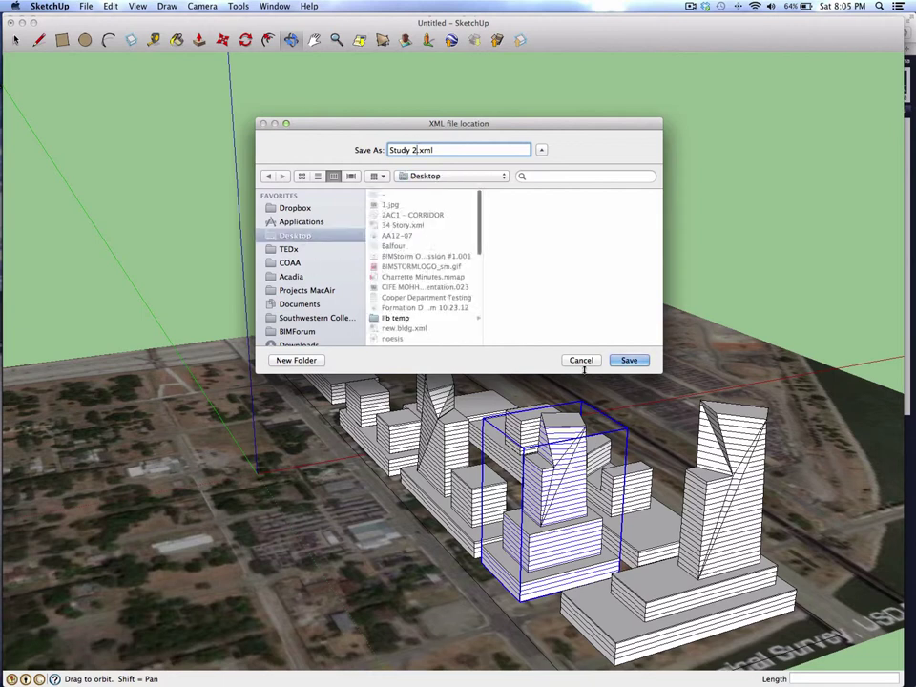
click(627, 360)
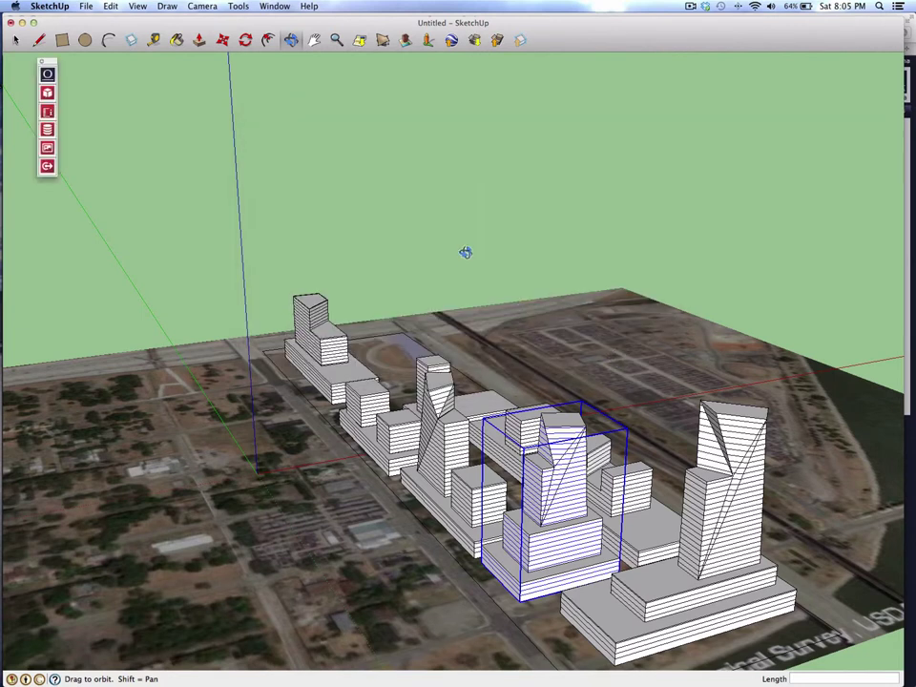
Switch to Finder and check the Desktop folder for the exported Study 2.xml file.
key(super+Tab)
key(super+Tab)
key(super+Tab)
key(super+Tab)
key(super+Tab)
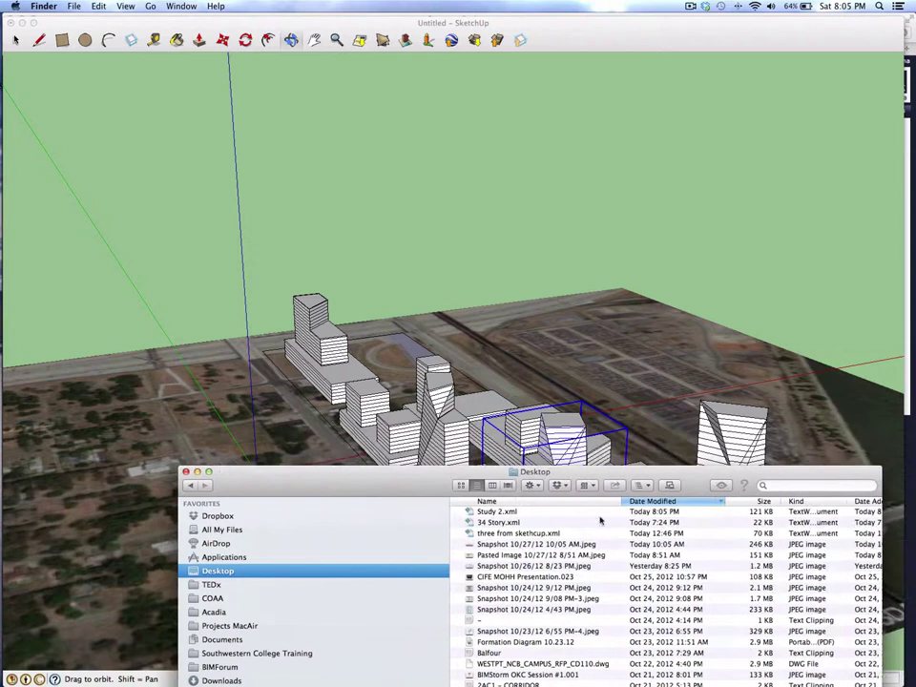
click(616, 403)
Switch to Safari and start a new scheme from SketchUp in the Study of Massing Models project.
key(super+Tab)
key(super+Tab)
key(super+Tab)
key(super+Tab)
key(super+Tab)
key(super+Tab)
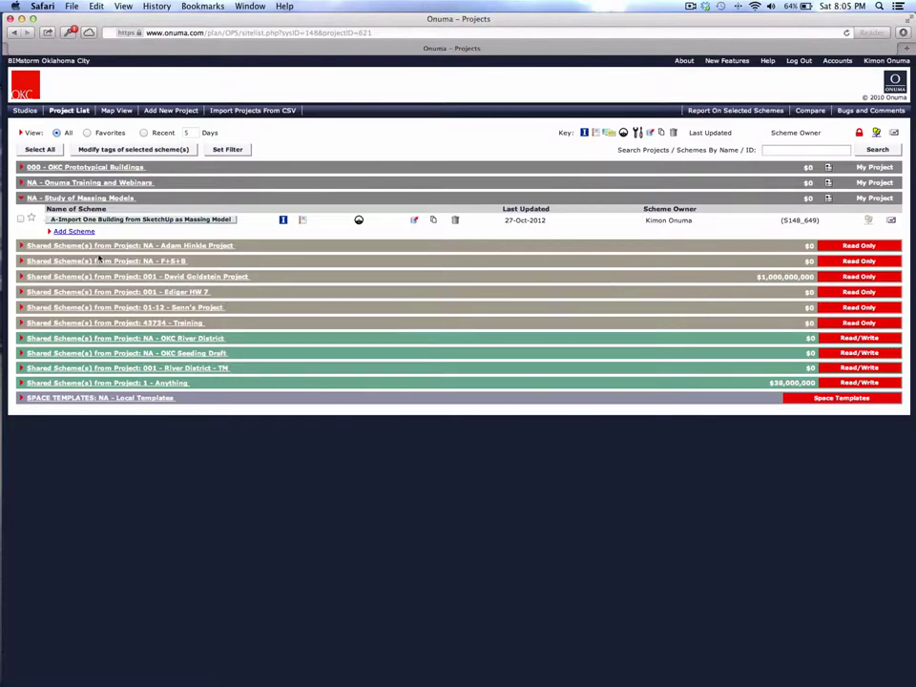
click(49, 233)
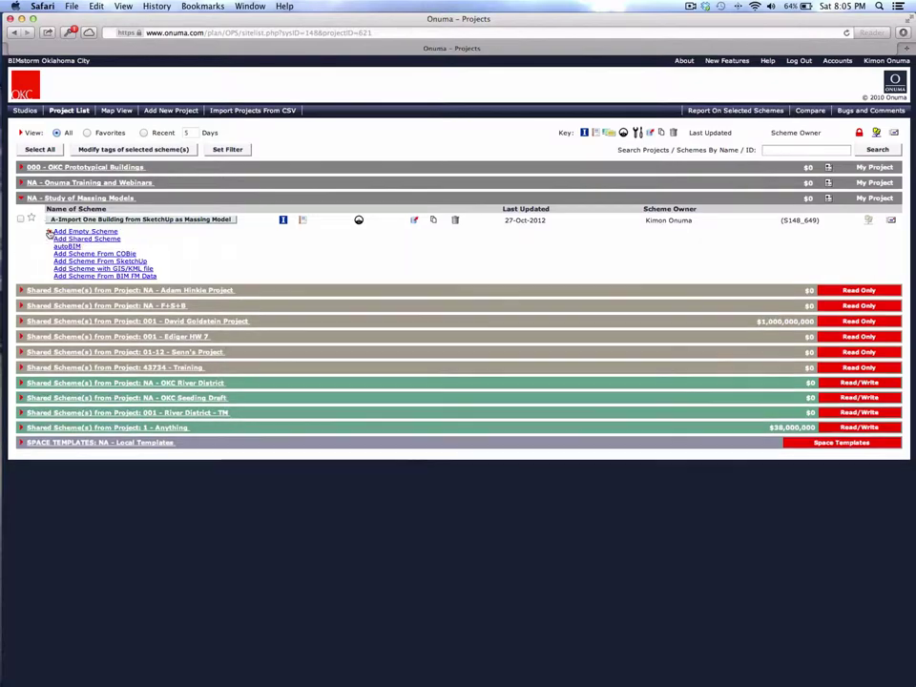
click(105, 262)
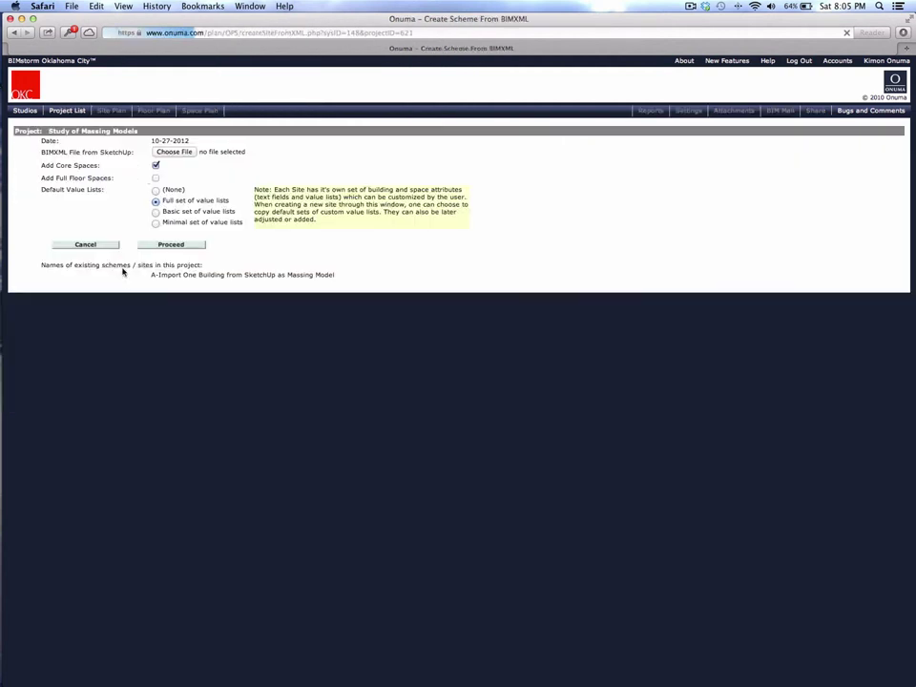
Create the scheme from Study 2.xml with full floor spaces instead of core spaces and the full set of value lists.
click(173, 153)
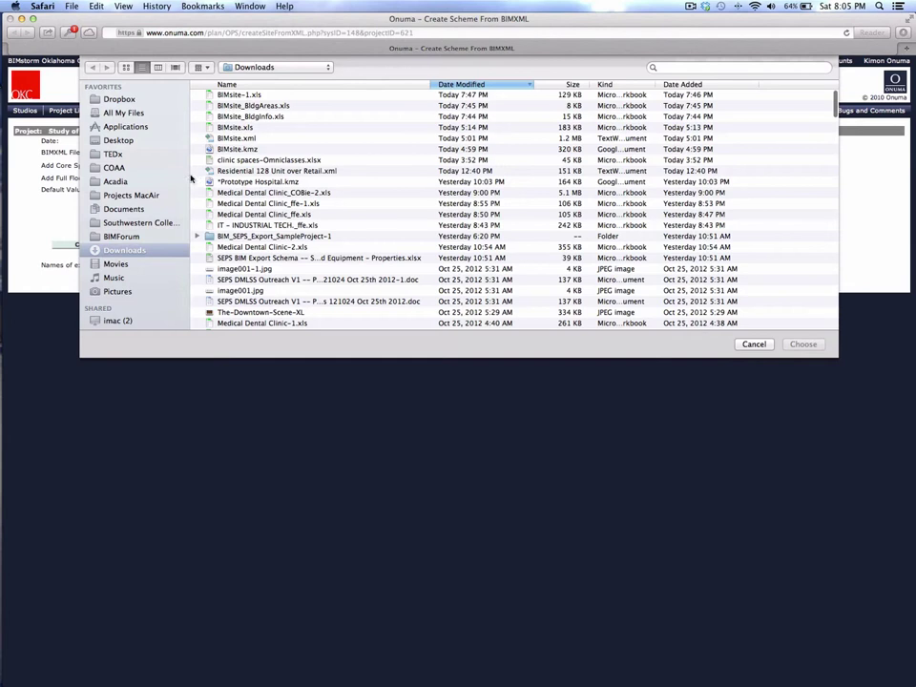
click(119, 141)
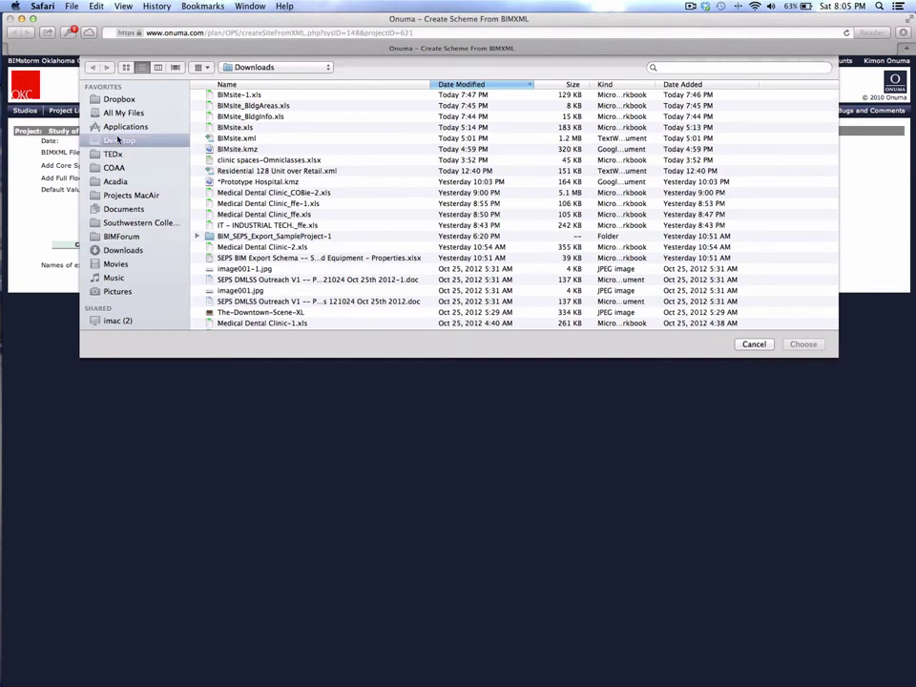
click(239, 95)
click(803, 343)
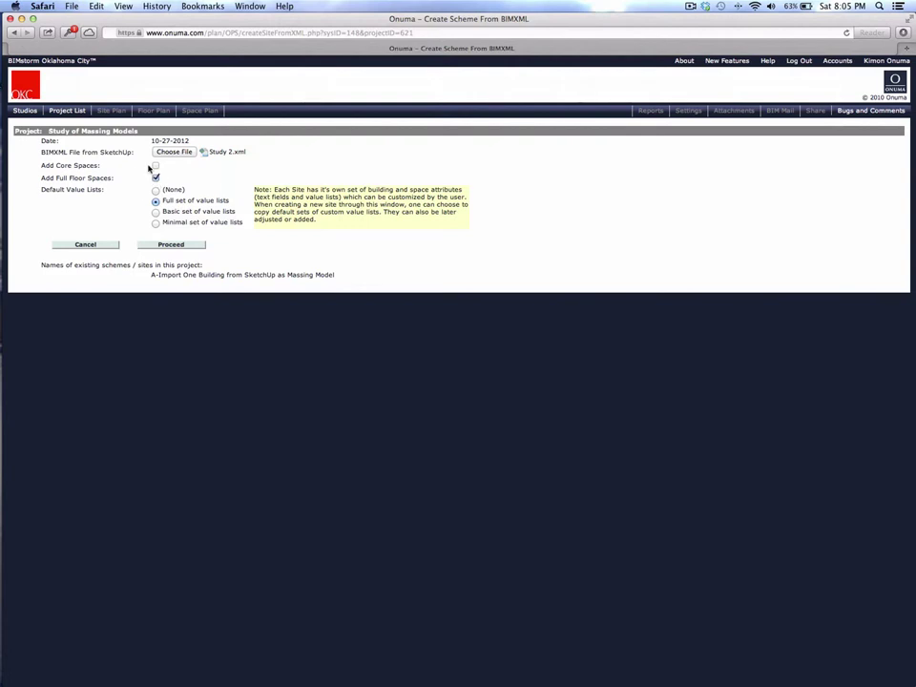
click(169, 247)
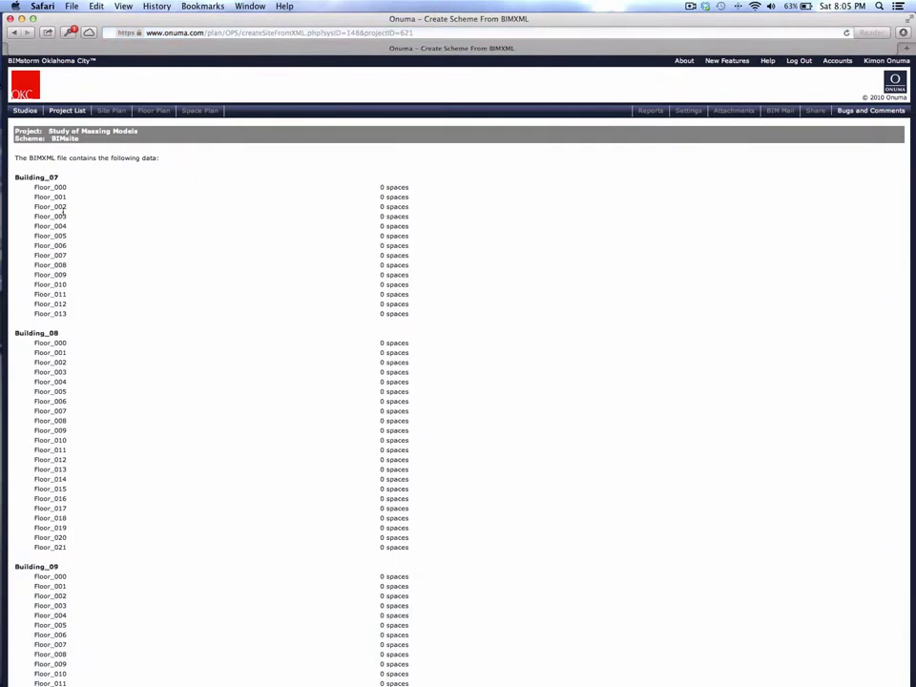
scroll(103, 364, down, 15)
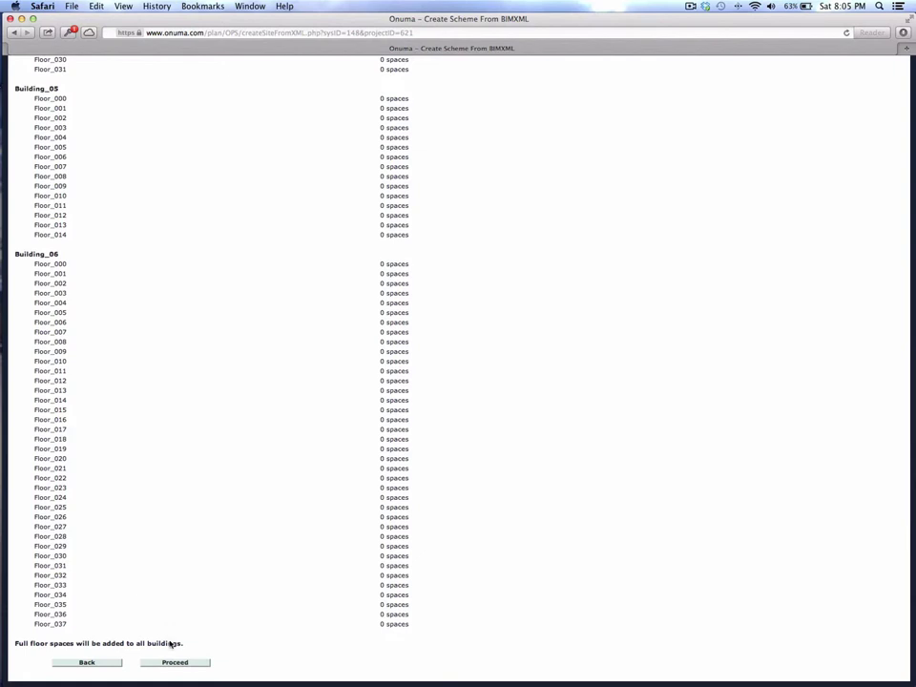
click(173, 663)
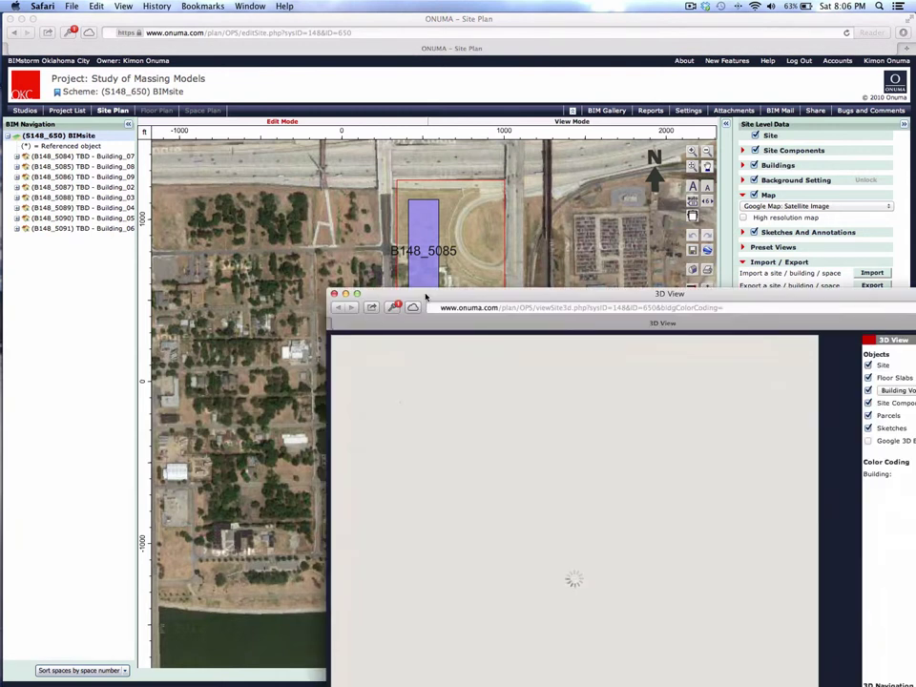
Examine the imported buildings from several sides in the scheme's 3D view.
drag(431, 290, 205, 59)
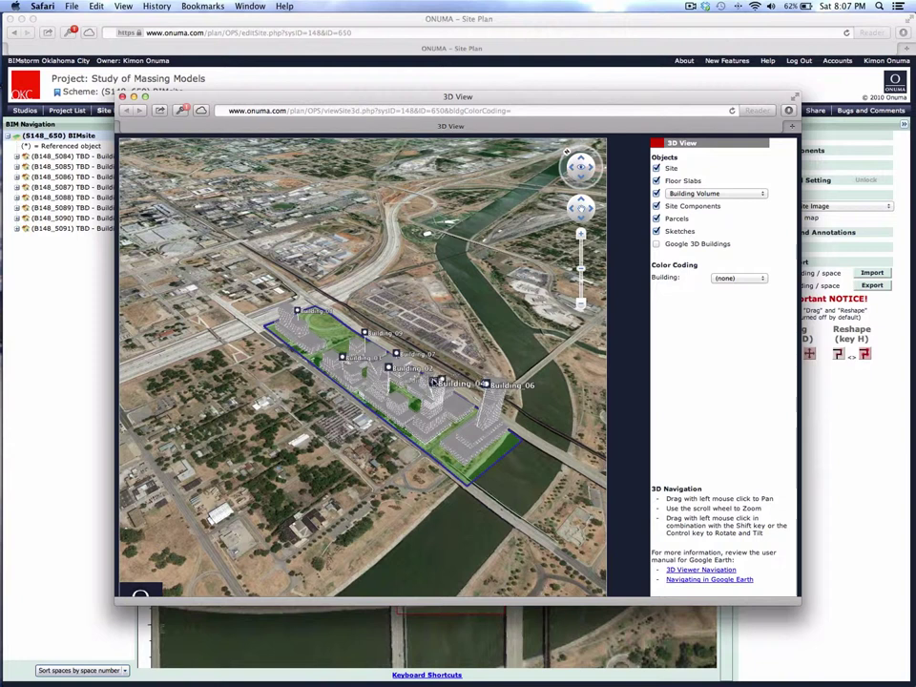
scroll(488, 348, up, 5)
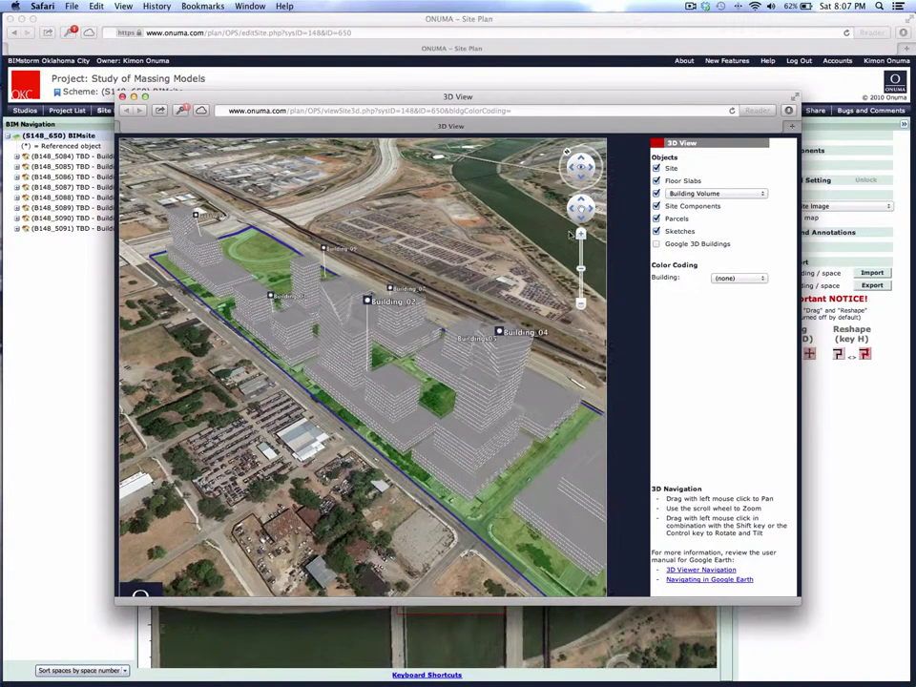
click(566, 151)
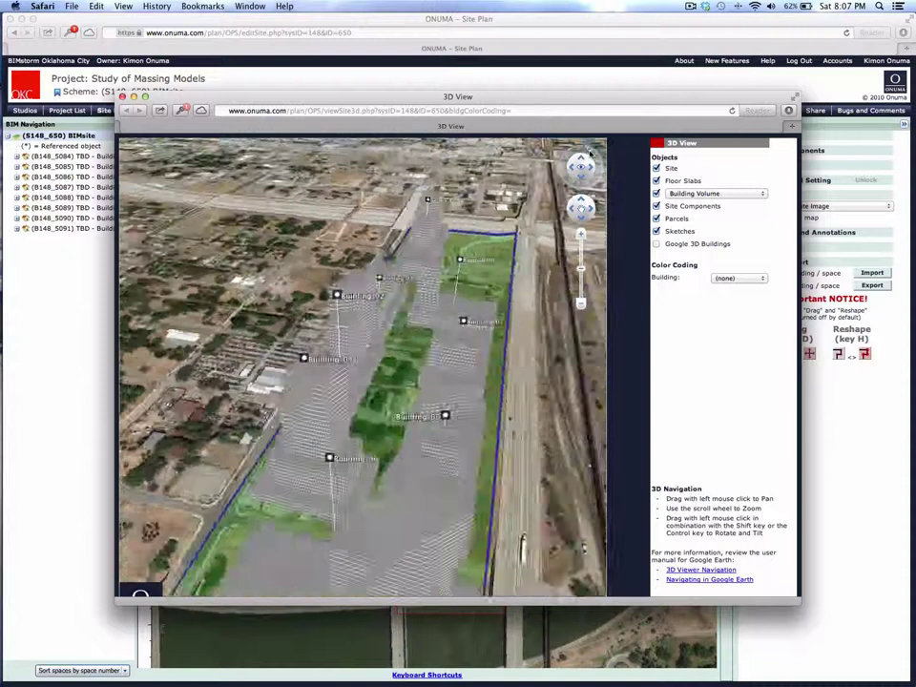
scroll(434, 388, down, 2)
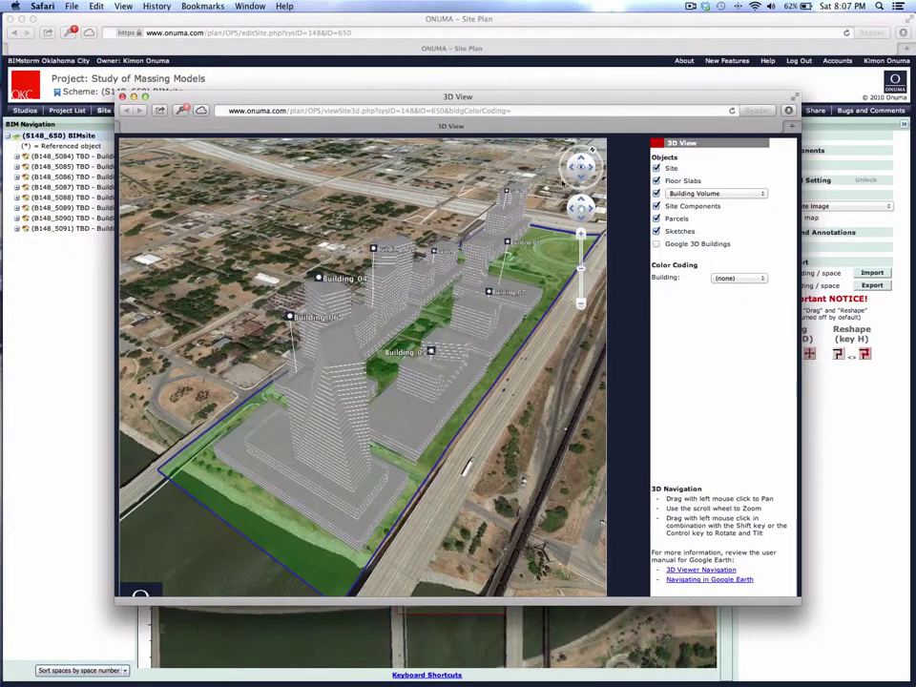
click(577, 151)
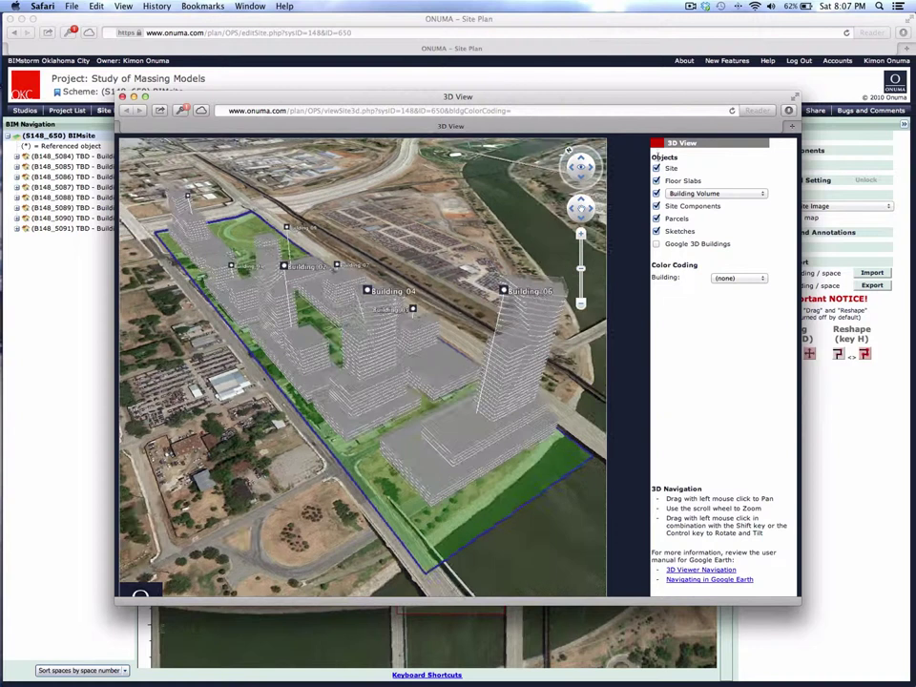
Hide the building volumes in the 3D view and inspect the floor slabs of all the towers.
click(655, 193)
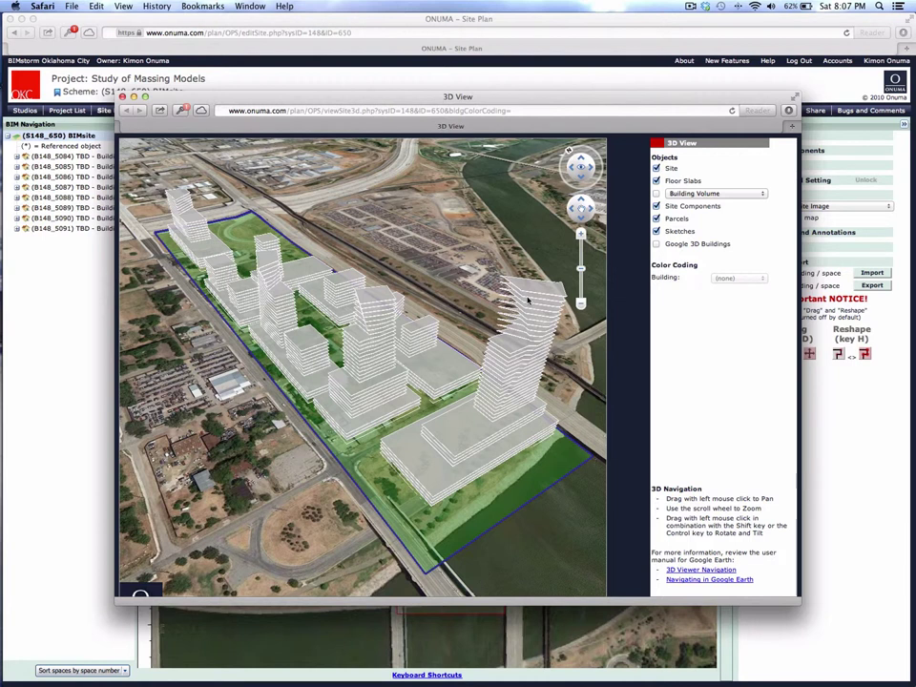
mouse_move(568, 149)
mouse_down()
mouse_move(592, 148)
mouse_move(586, 182)
mouse_up()
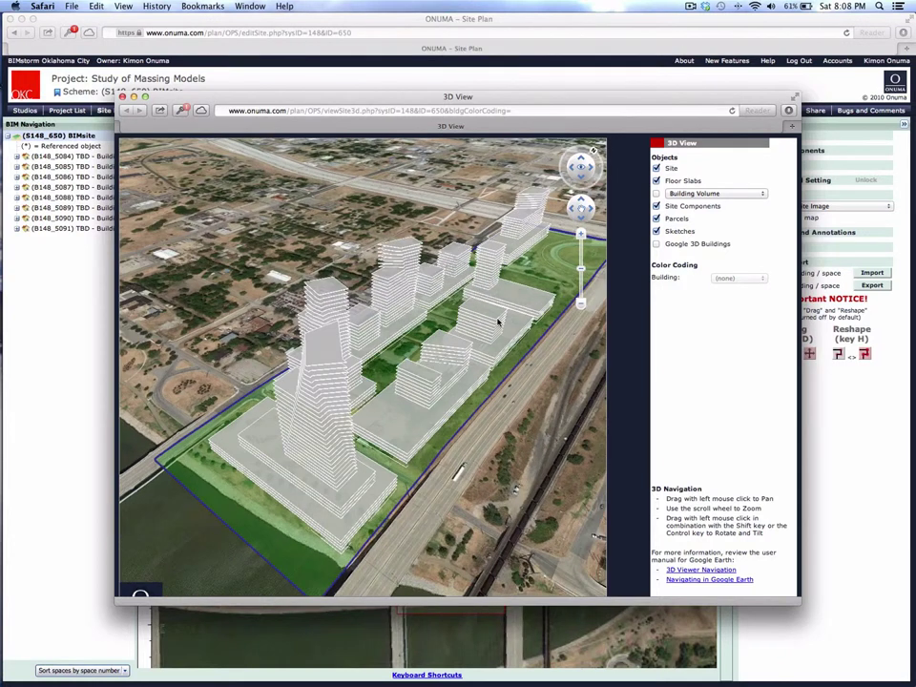
drag(497, 323, 454, 329)
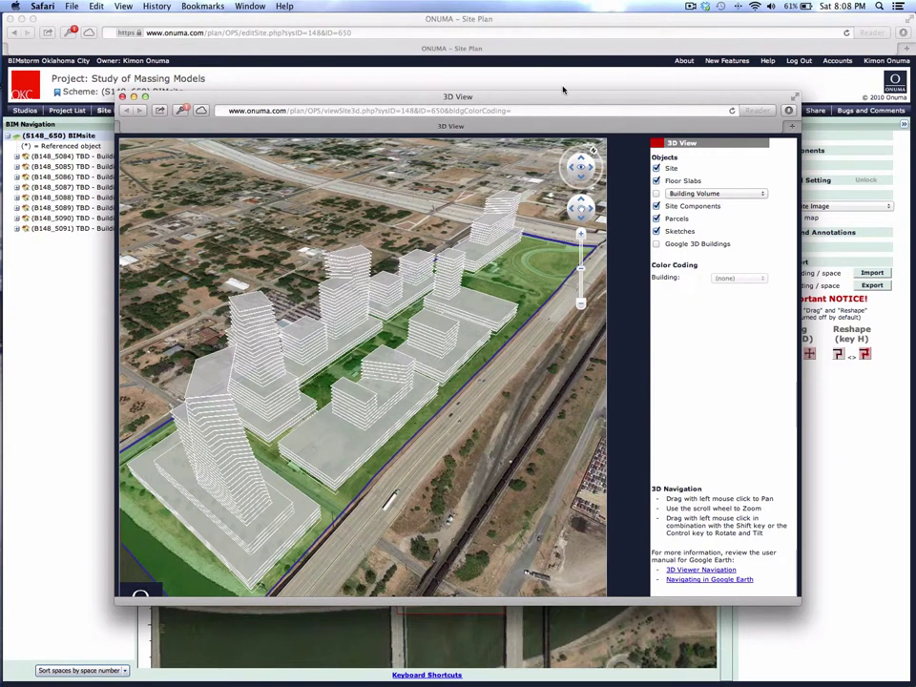
Open the Building Comparison report for the BIMsite scheme and enlarge its window to show the building columns.
drag(563, 99, 497, 156)
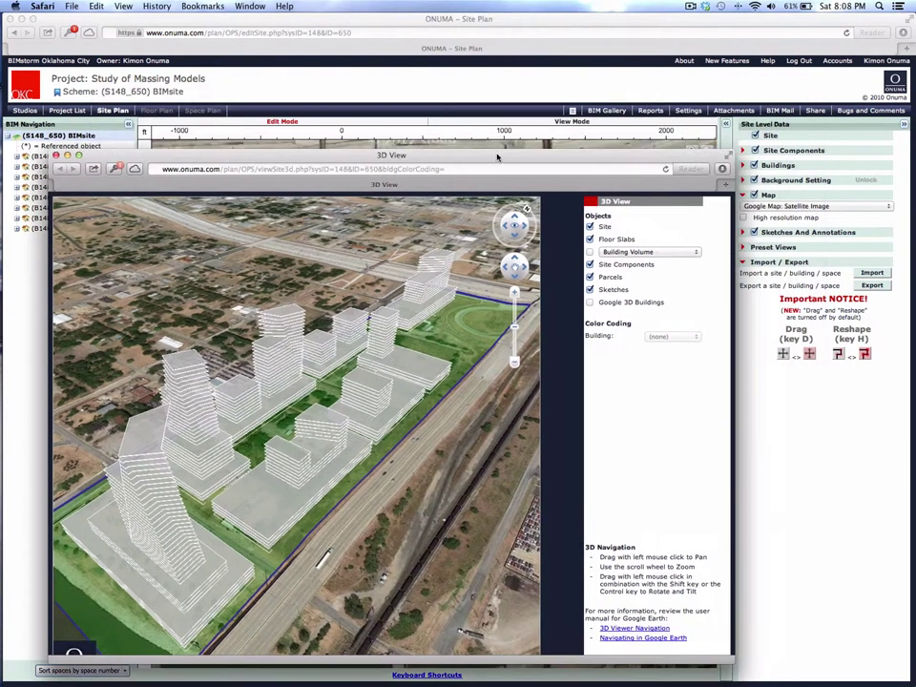
click(673, 111)
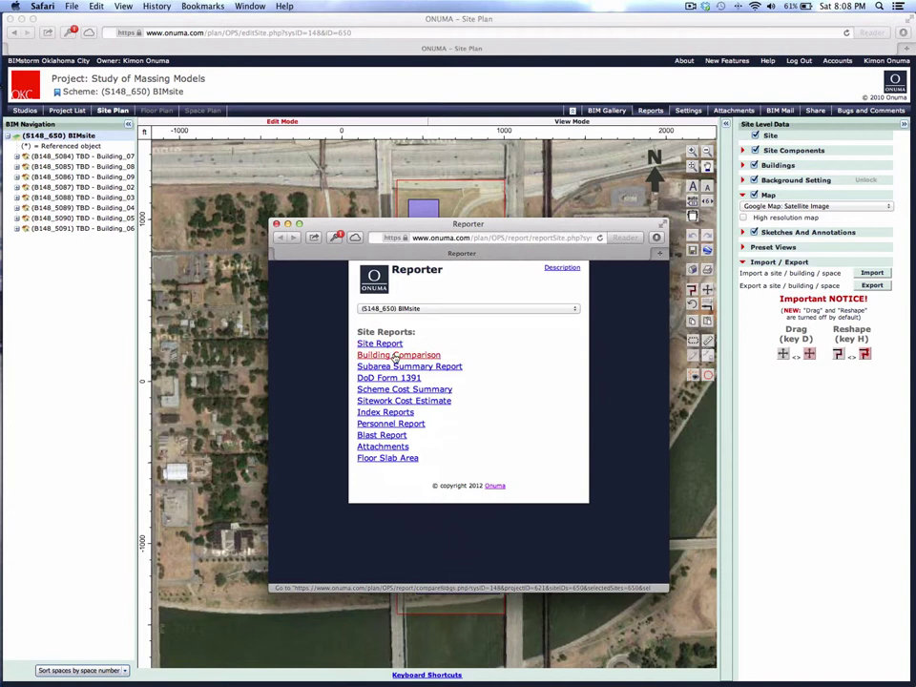
click(399, 355)
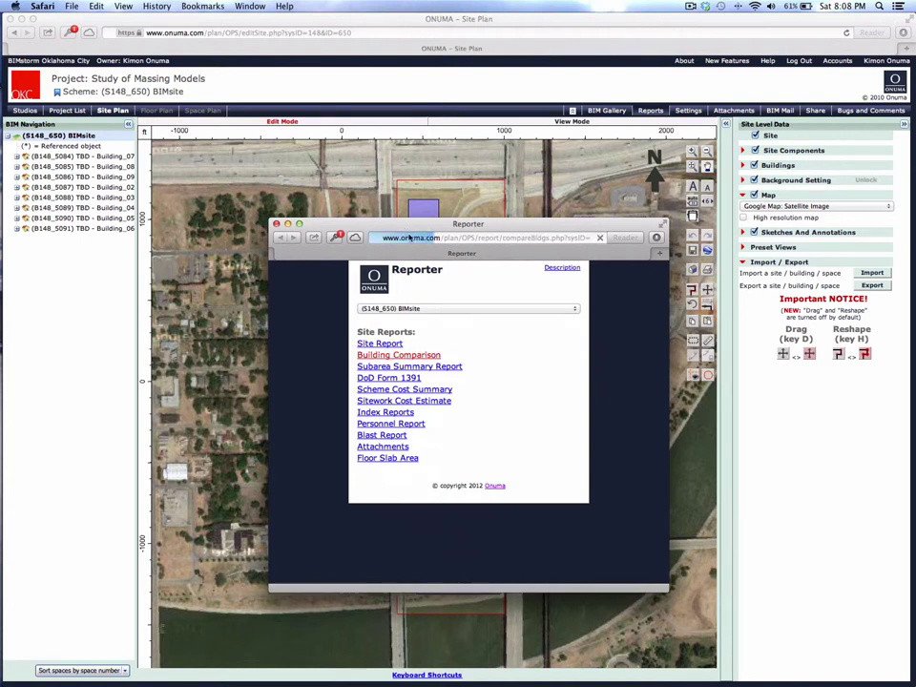
drag(398, 223, 122, 17)
drag(390, 381, 871, 647)
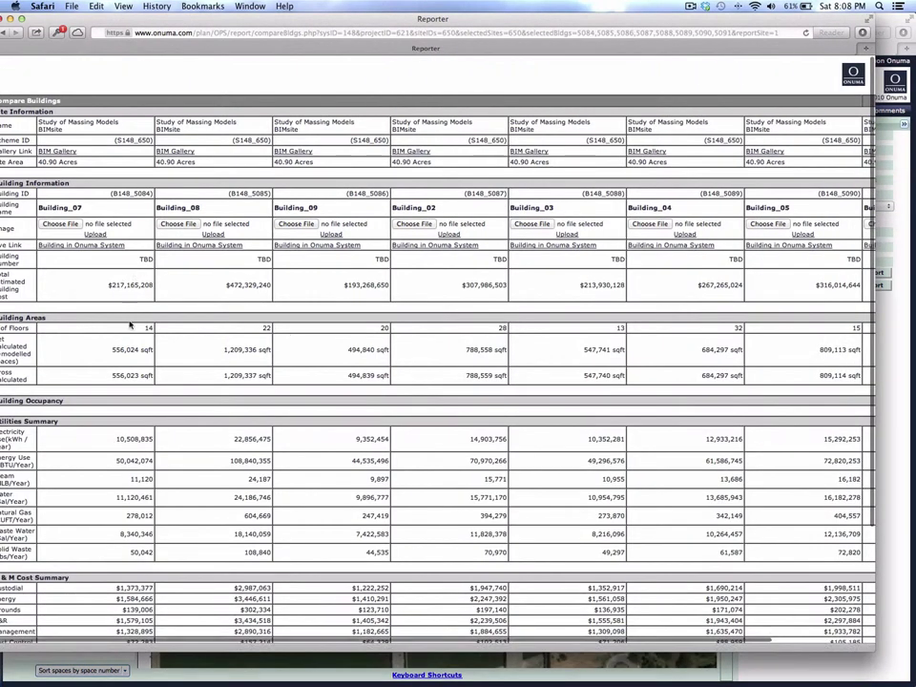
mouse_move(141, 17)
mouse_down()
mouse_move(163, 17)
mouse_move(154, 17)
mouse_up()
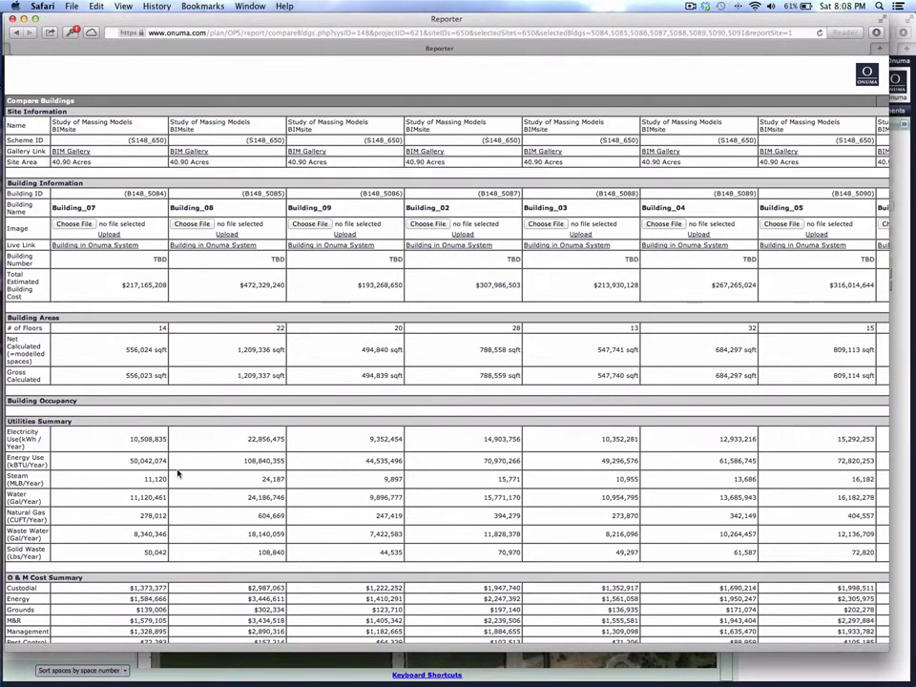
Review the floor counts, areas, utilities and O & M costs across all the buildings, and close the report.
scroll(231, 498, down, 3)
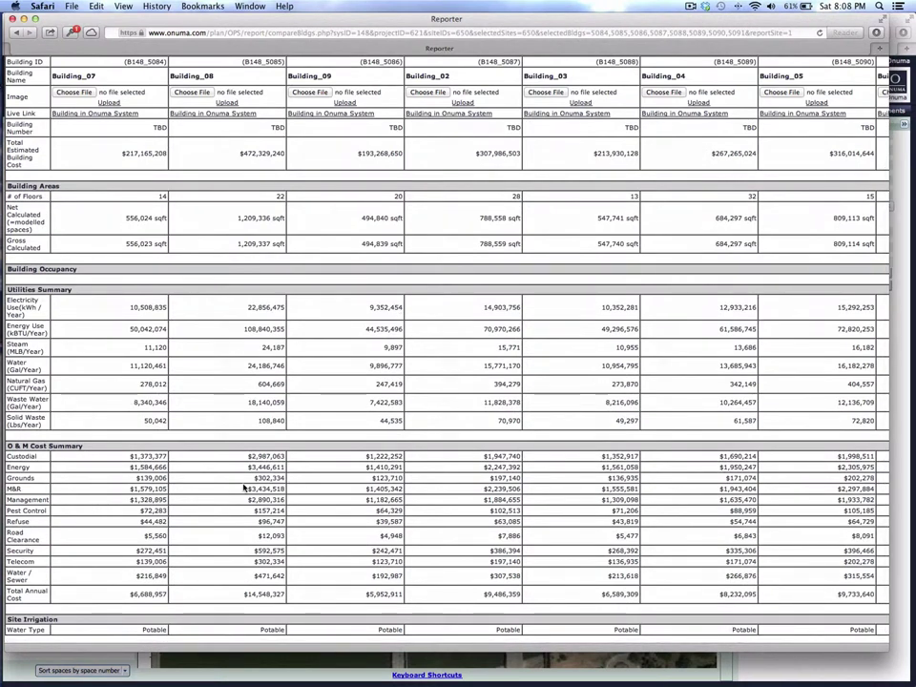
scroll(333, 352, up, 2)
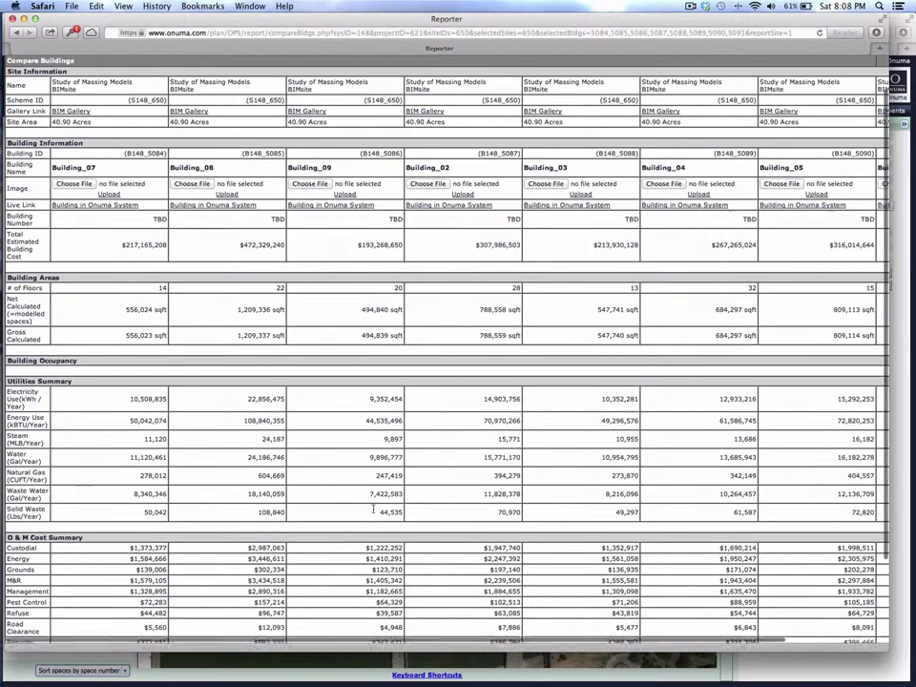
scroll(240, 642, right, 3)
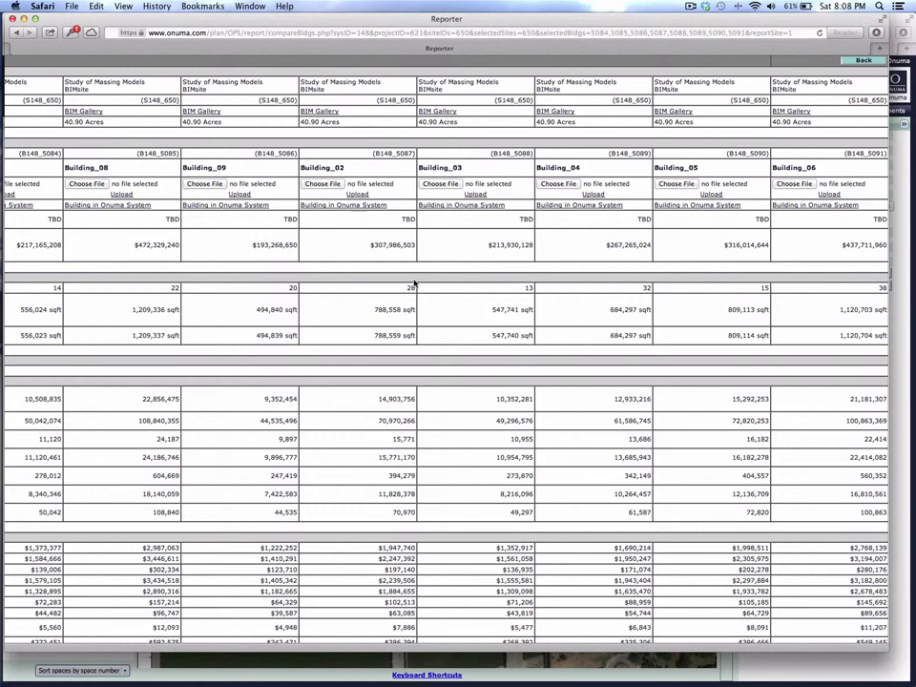
key(super+w)
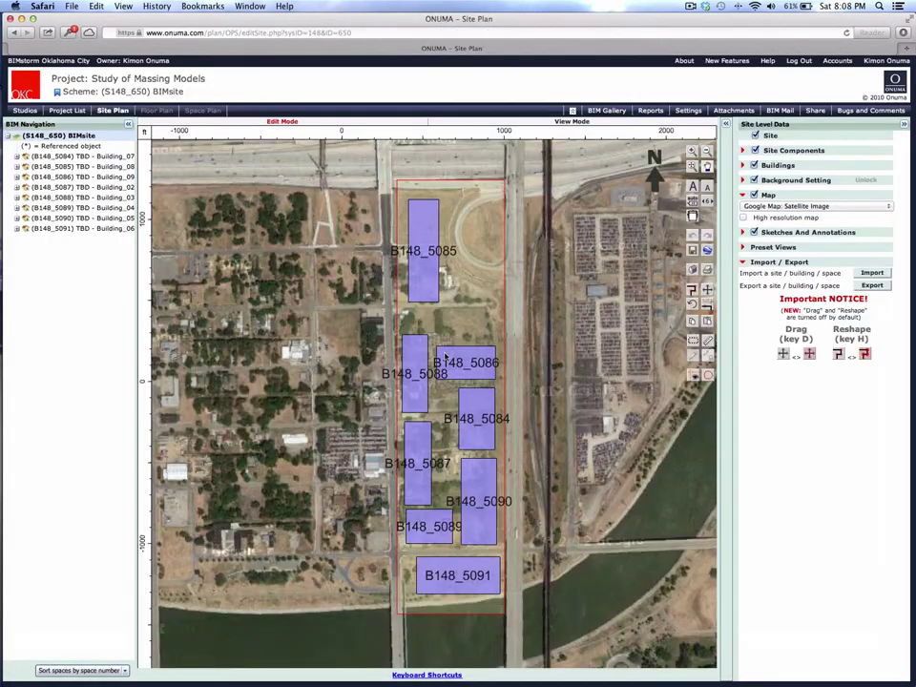
Open the settings of Building_06, the southernmost building on the site plan, and set its start date to 25 Dec 2012.
double_click(466, 584)
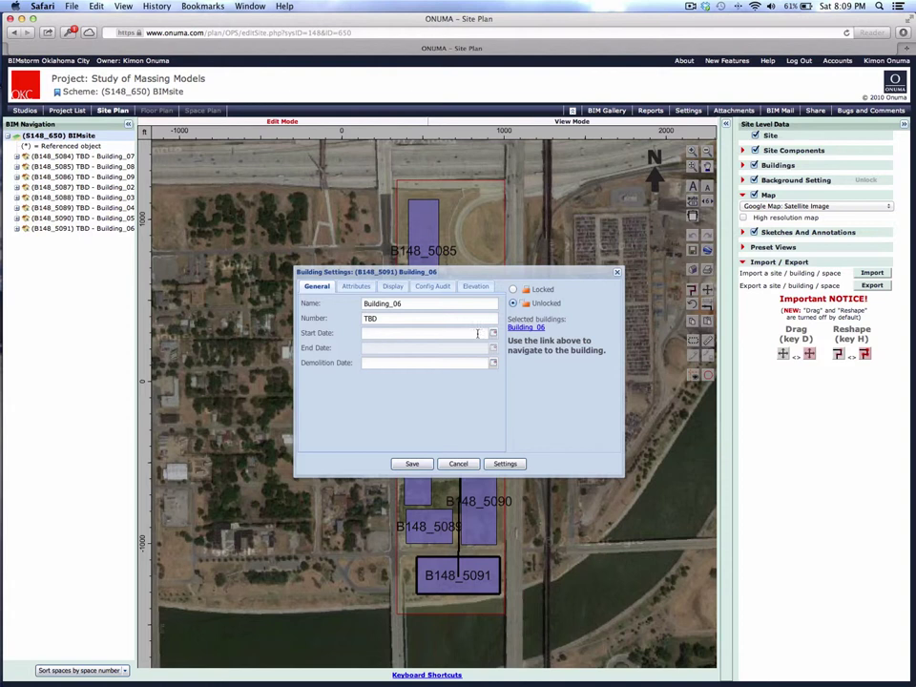
click(478, 332)
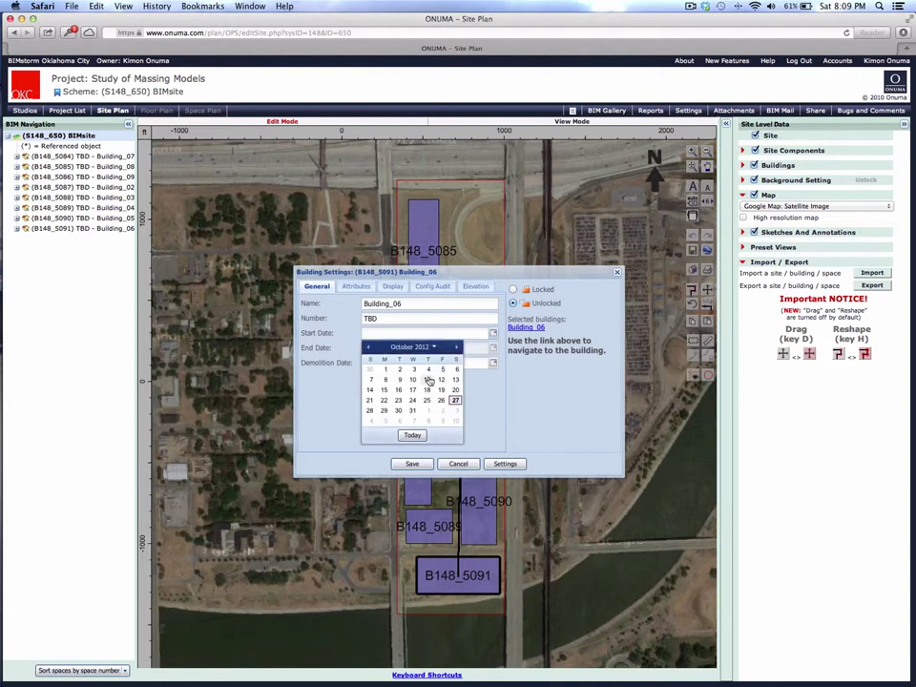
click(429, 348)
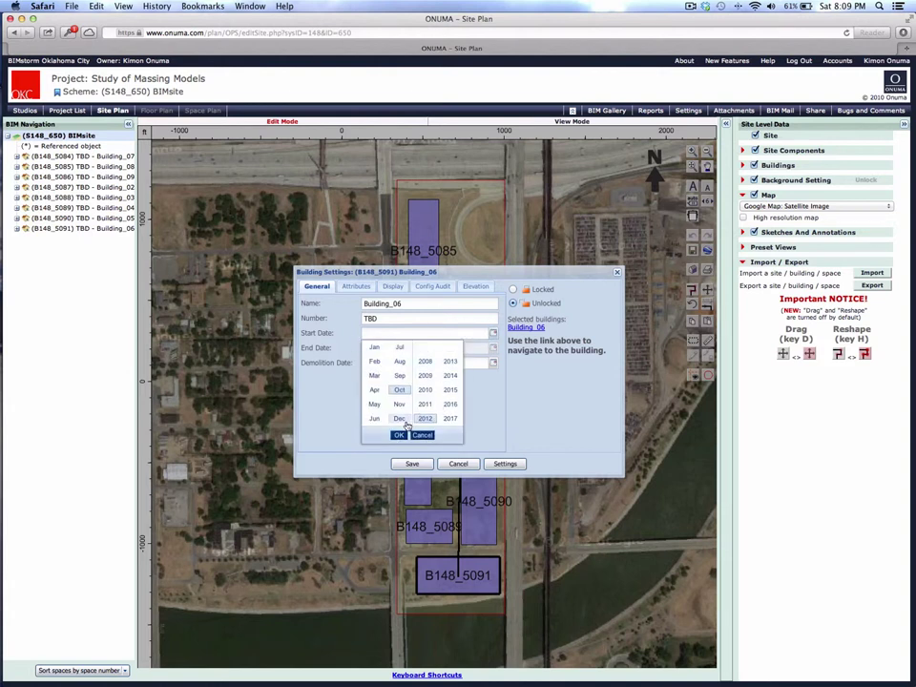
double_click(400, 420)
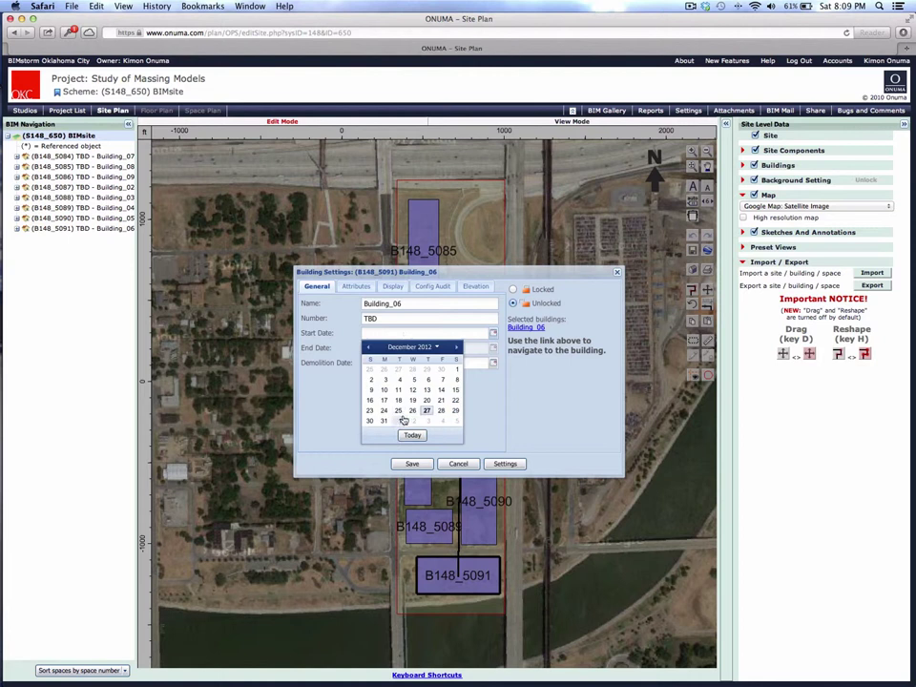
click(400, 410)
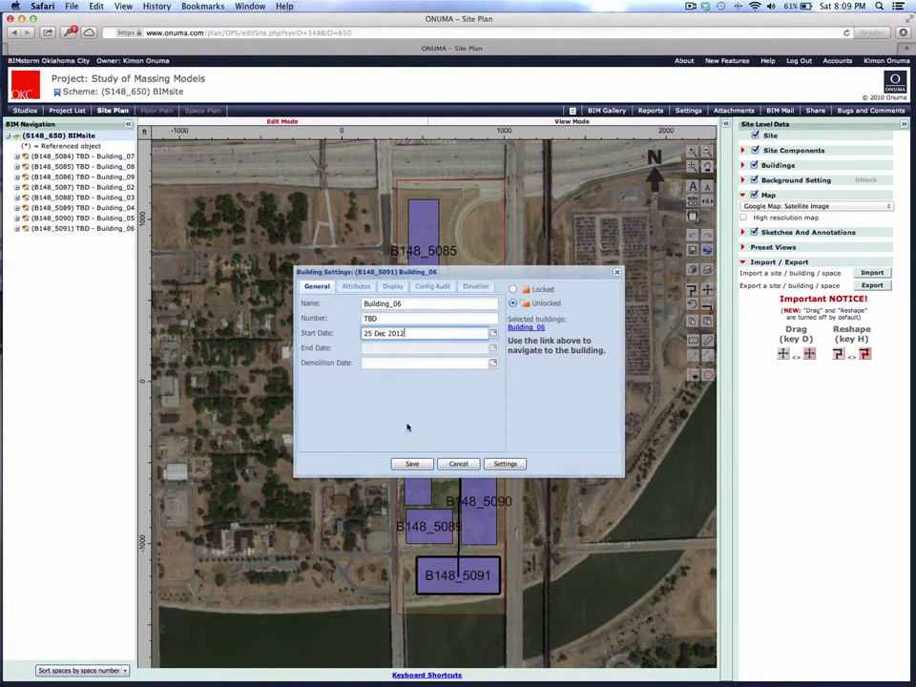
Set the end date of Building_06 to 12 Nov 2013 and save the building settings.
click(492, 349)
click(435, 362)
click(451, 377)
click(400, 419)
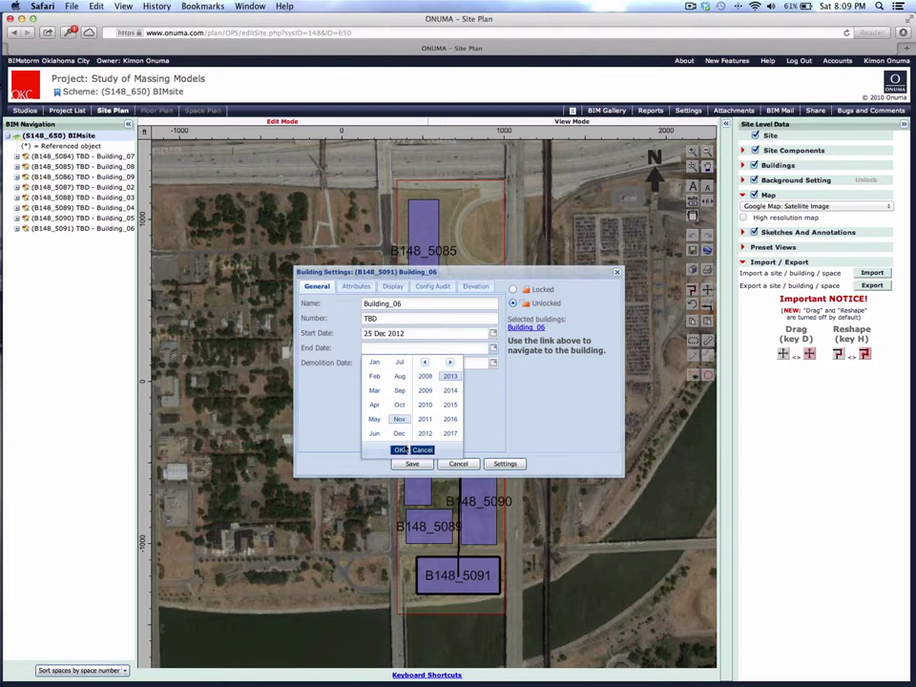
click(403, 450)
click(398, 408)
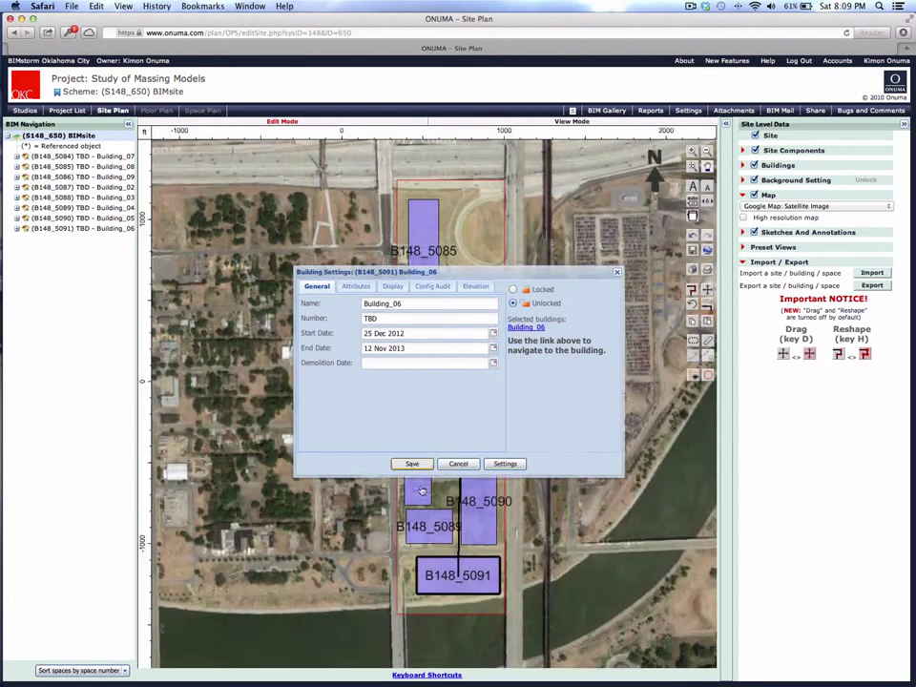
click(412, 463)
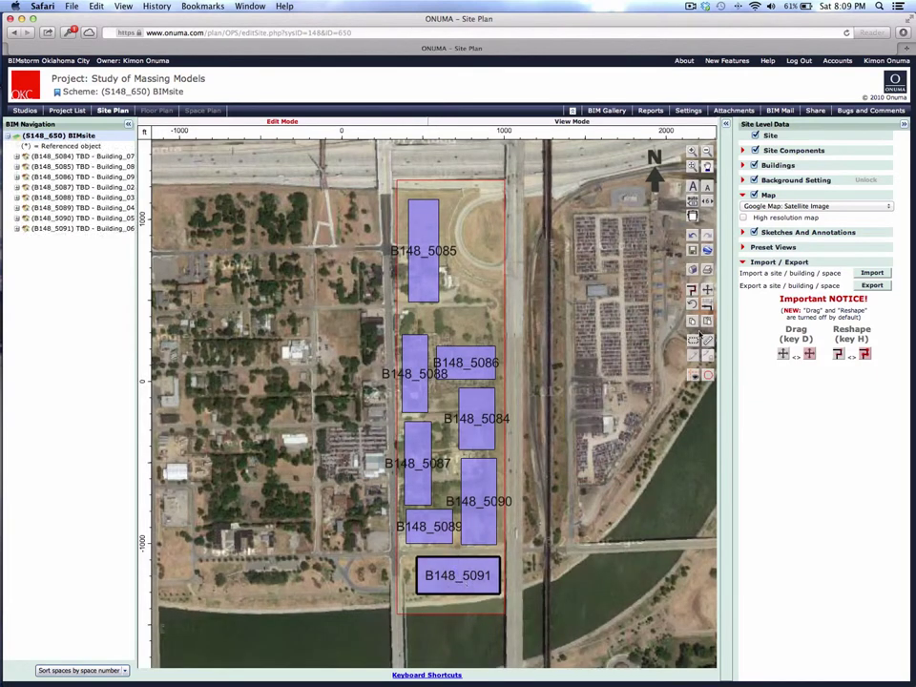
Save the current site plan and open the scheme's 3D view again.
click(707, 251)
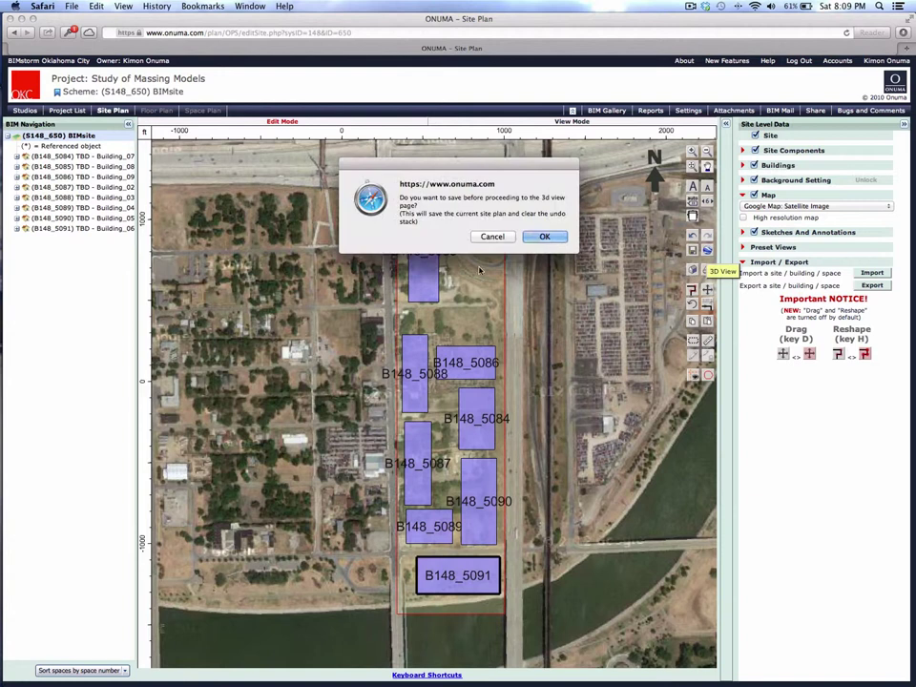
click(539, 238)
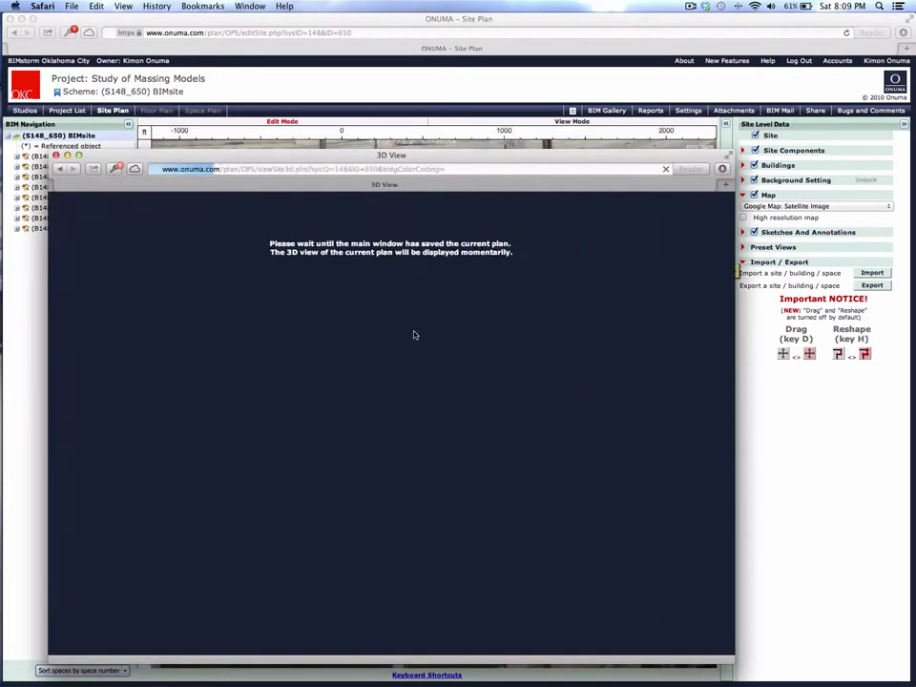